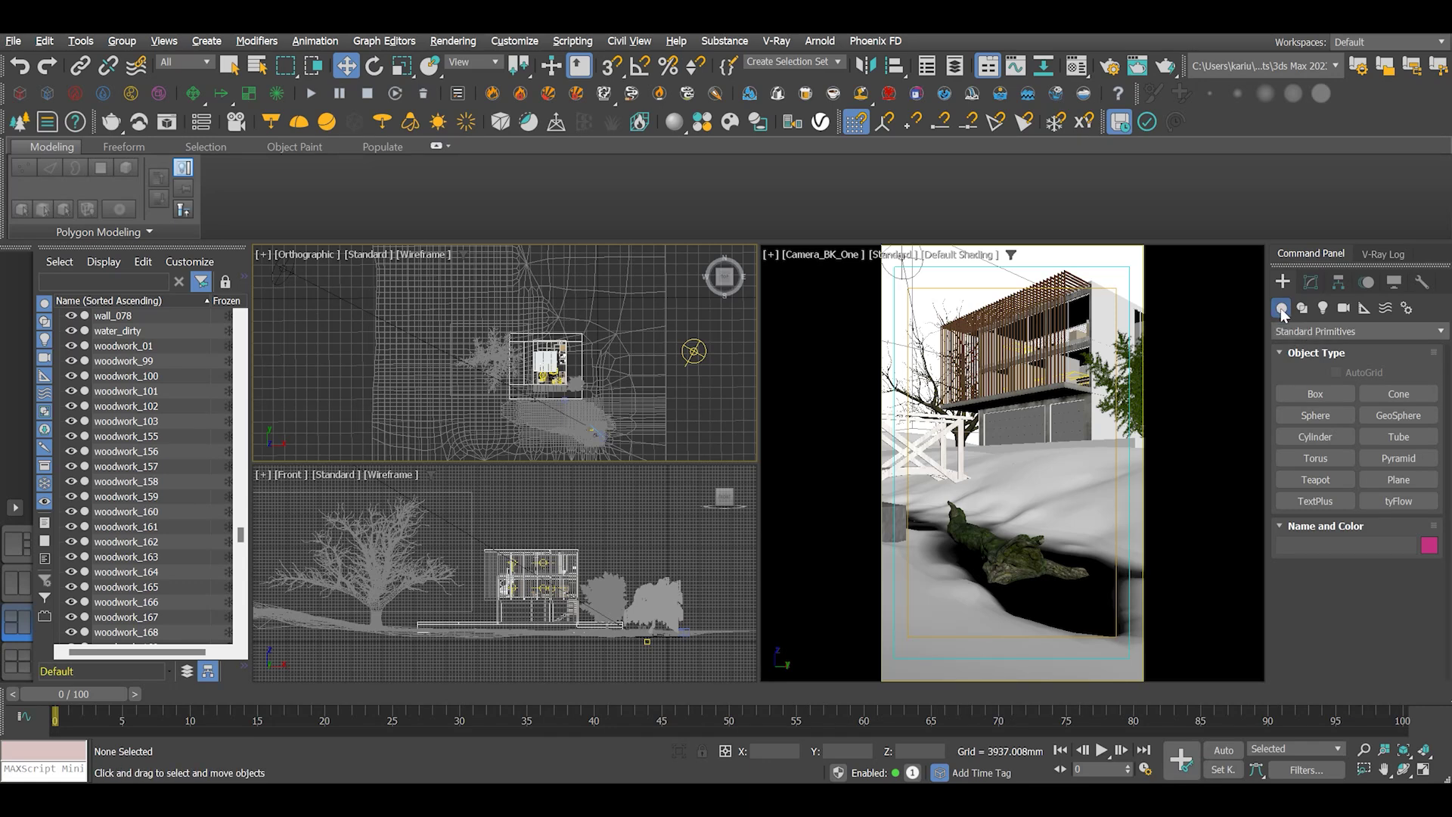
Switch to the Chaos Scatter category and drag out Chaos Scatter001 in the top orthographic view
{"action": "left_click", "coordinate": [1317, 335]}
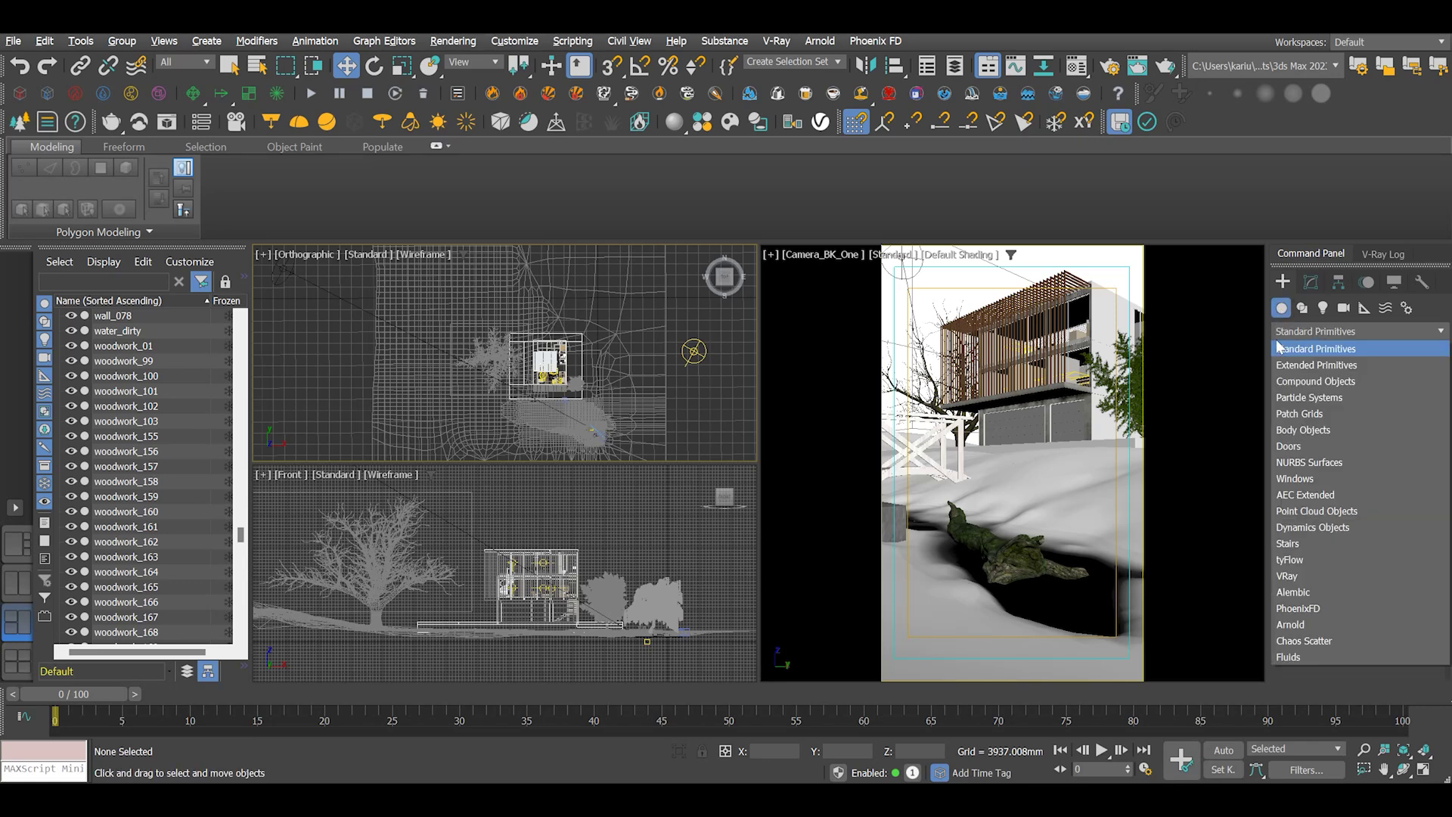
{"action": "left_click", "coordinate": [1304, 641]}
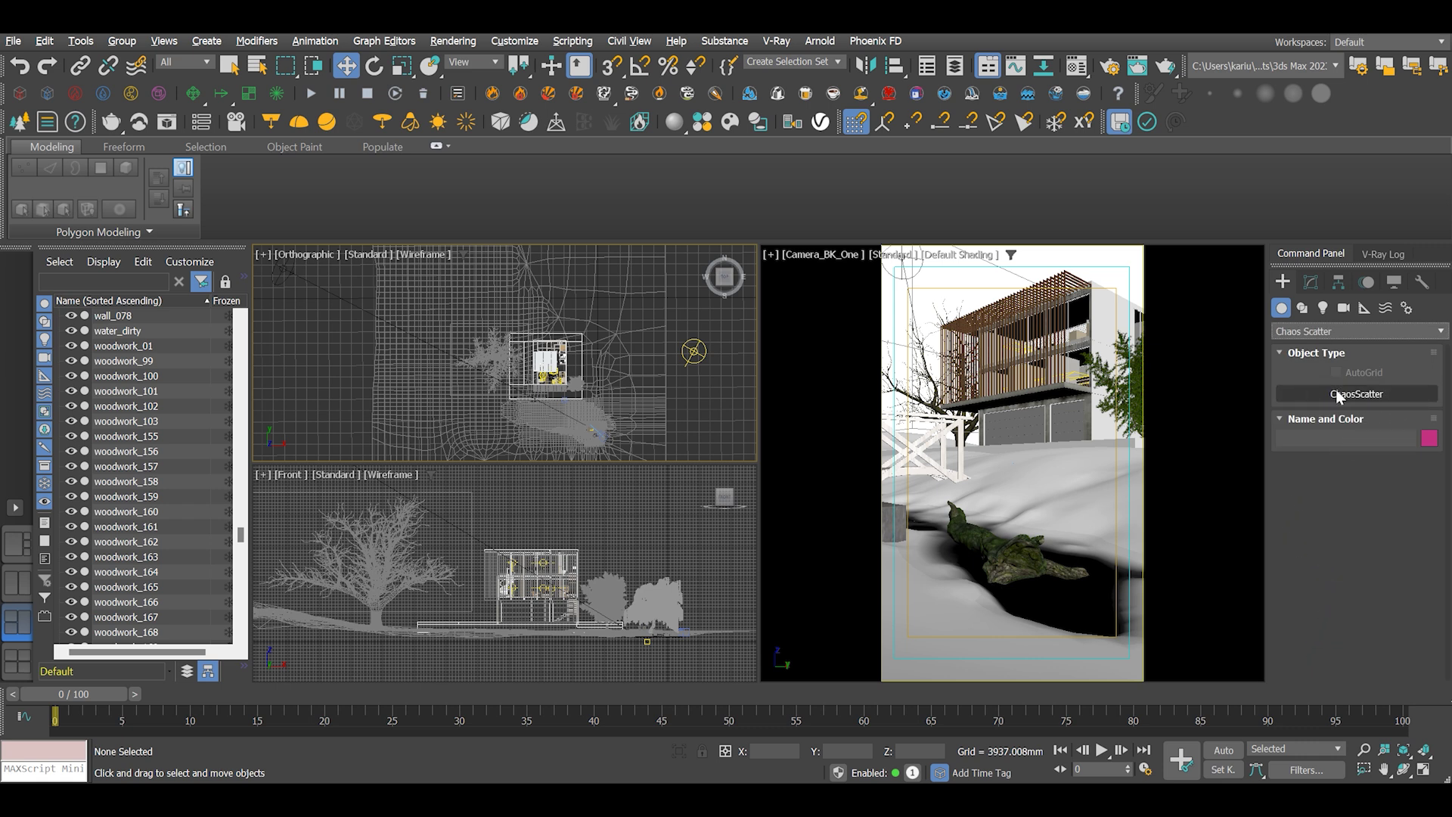
{"action": "left_click", "coordinate": [1356, 394]}
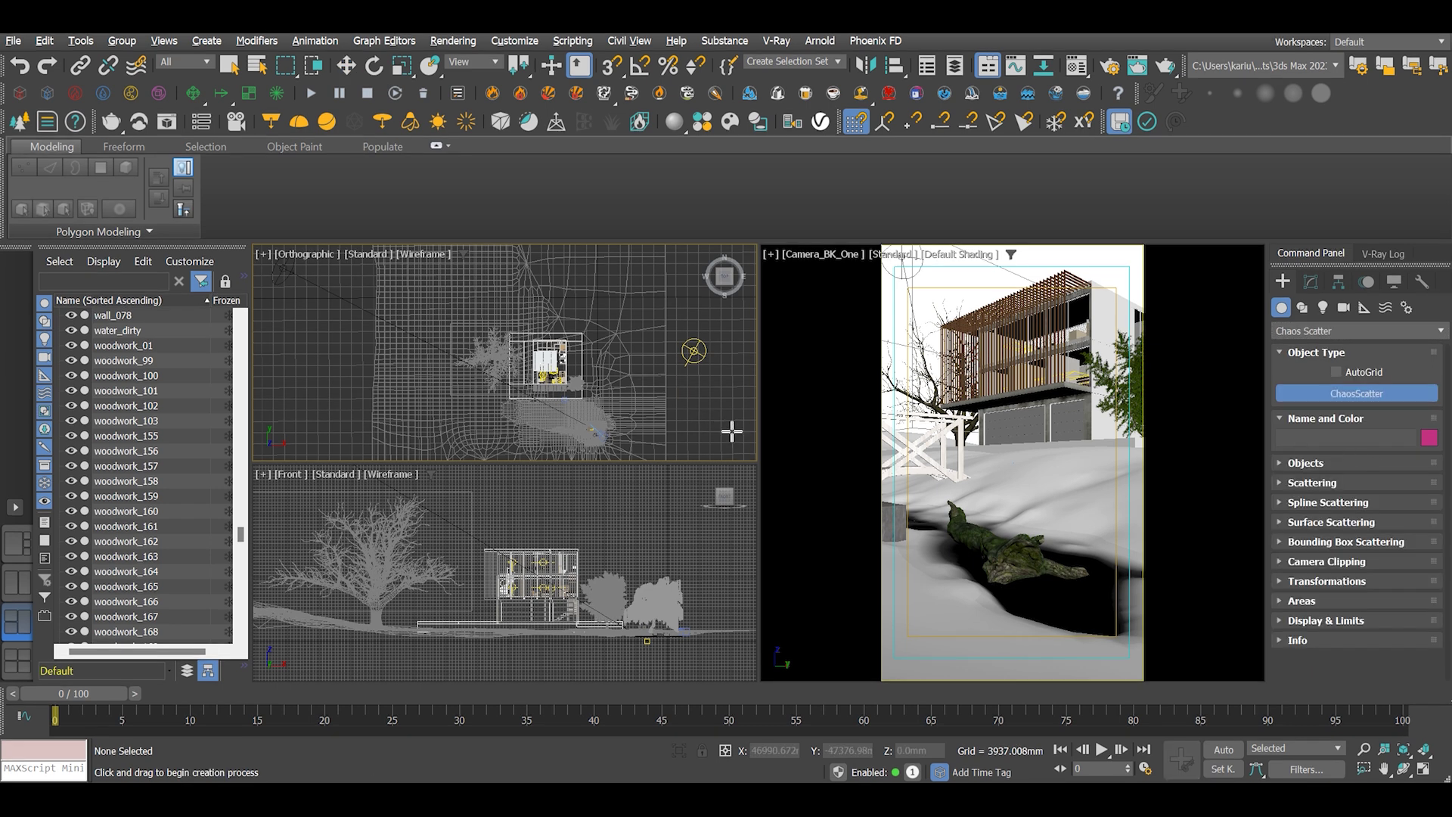
{"action": "scroll", "coordinate": [727, 427], "scroll_direction": "up", "scroll_amount": 2}
{"action": "scroll", "coordinate": [590, 371], "scroll_direction": "down", "scroll_amount": 1}
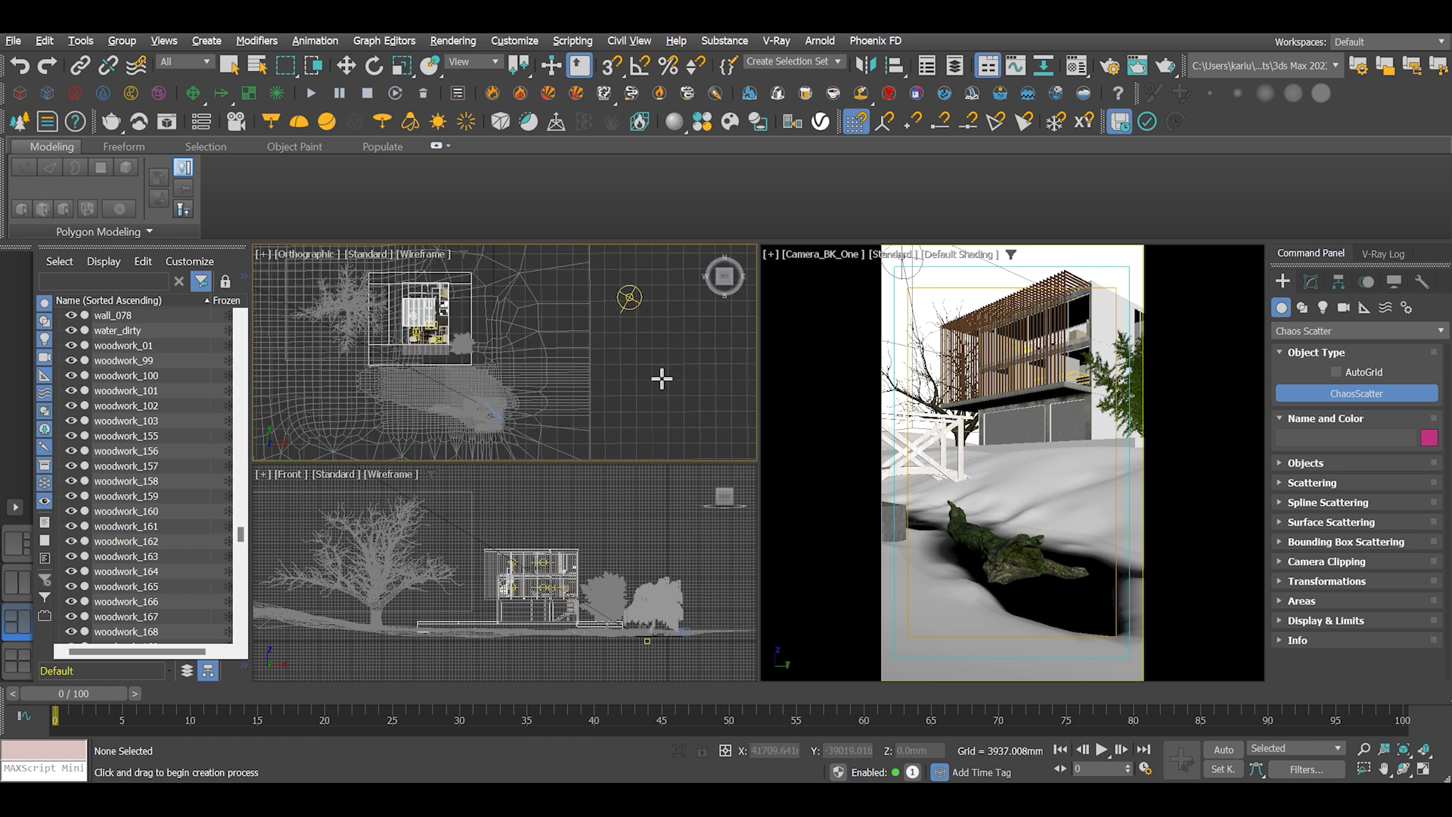
{"action": "scroll", "coordinate": [663, 379], "scroll_direction": "up", "scroll_amount": 1}
{"action": "left_click_drag", "start_coordinate": [608, 355], "coordinate": [642, 373]}
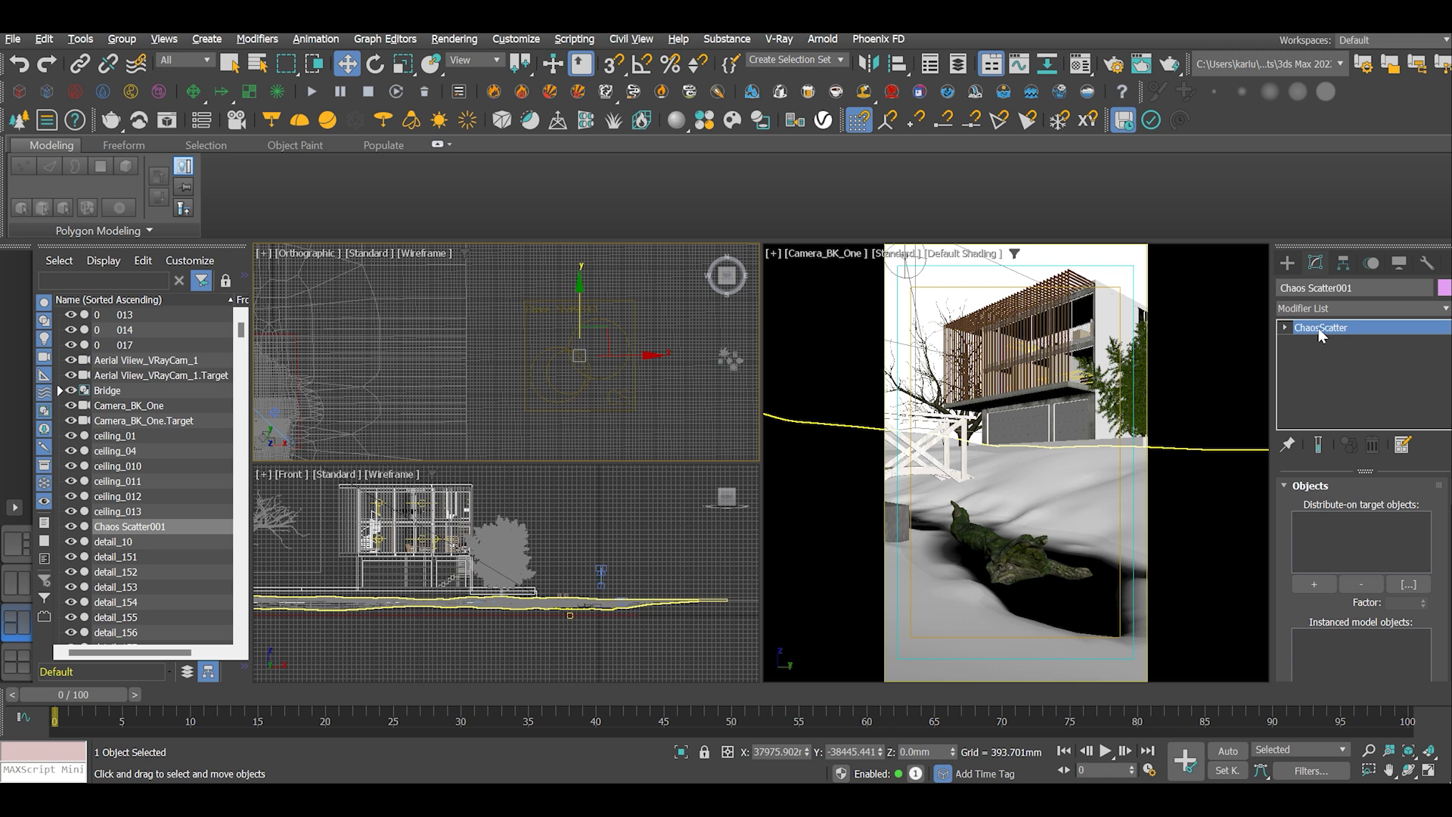
Add Land as Chaos Scatter001's distribute-on target and pan the top view to the shrubs
{"action": "left_click", "coordinate": [1322, 335]}
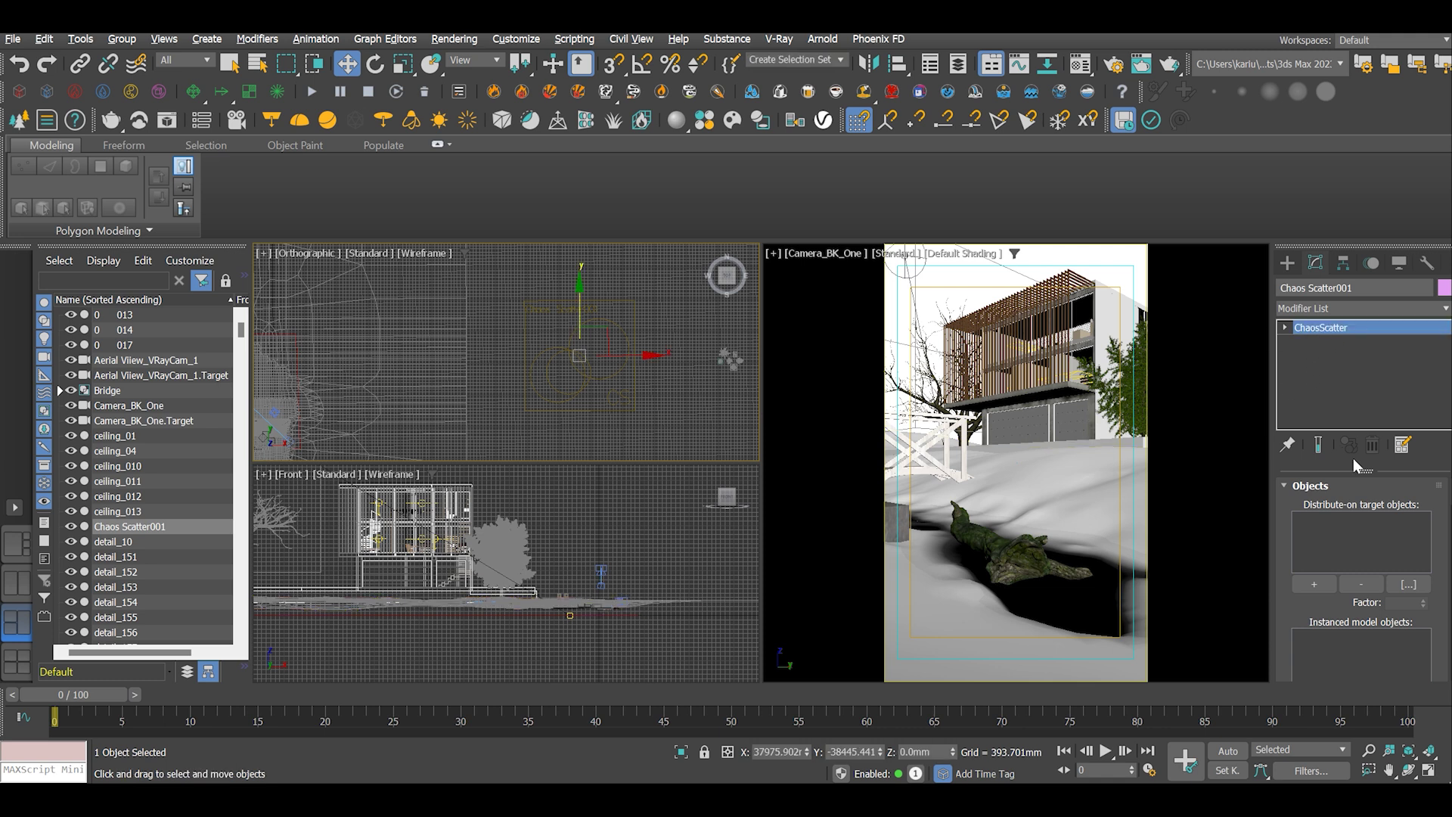
{"action": "left_click", "coordinate": [1317, 584]}
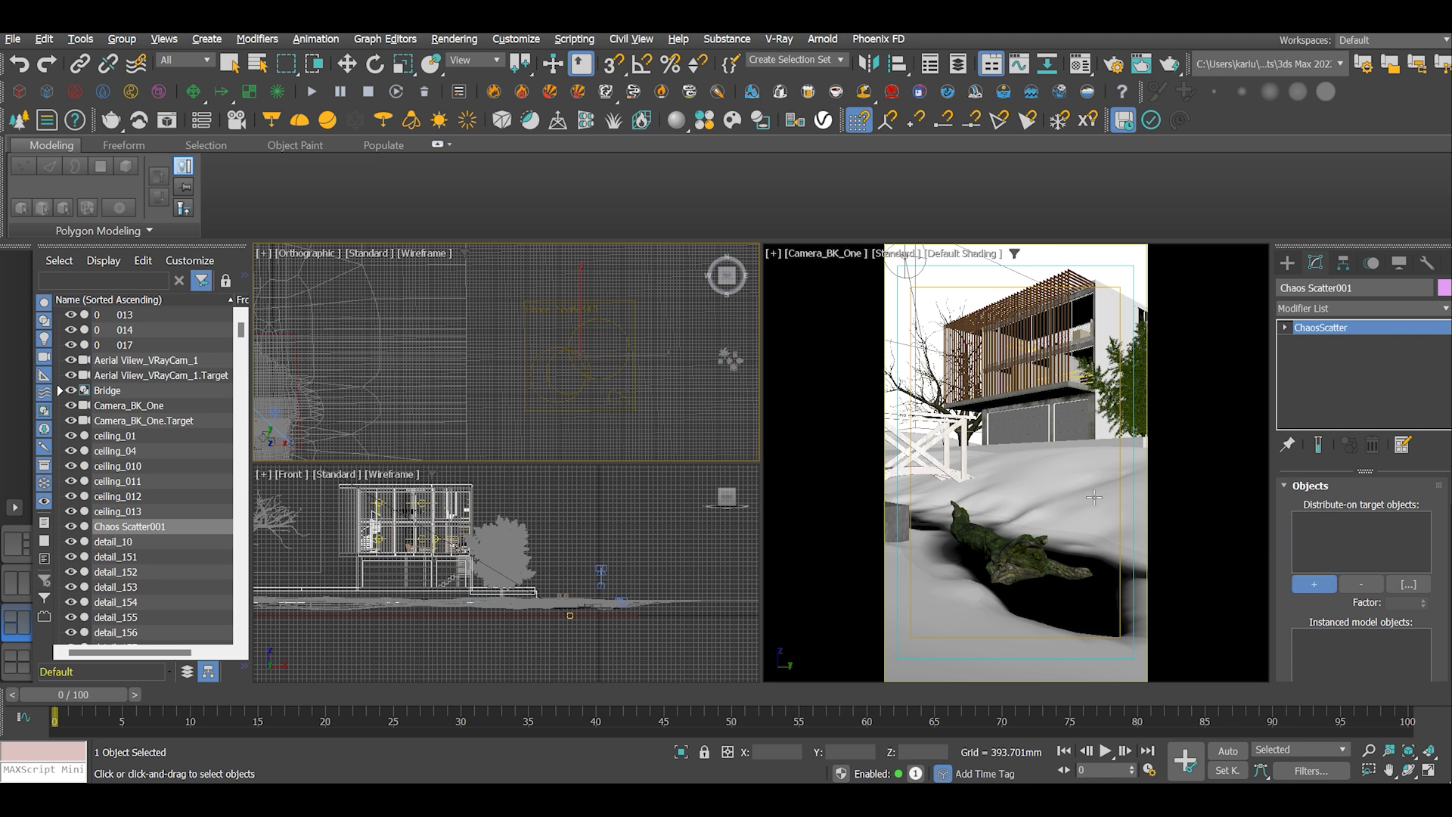
{"action": "left_click", "coordinate": [1052, 479]}
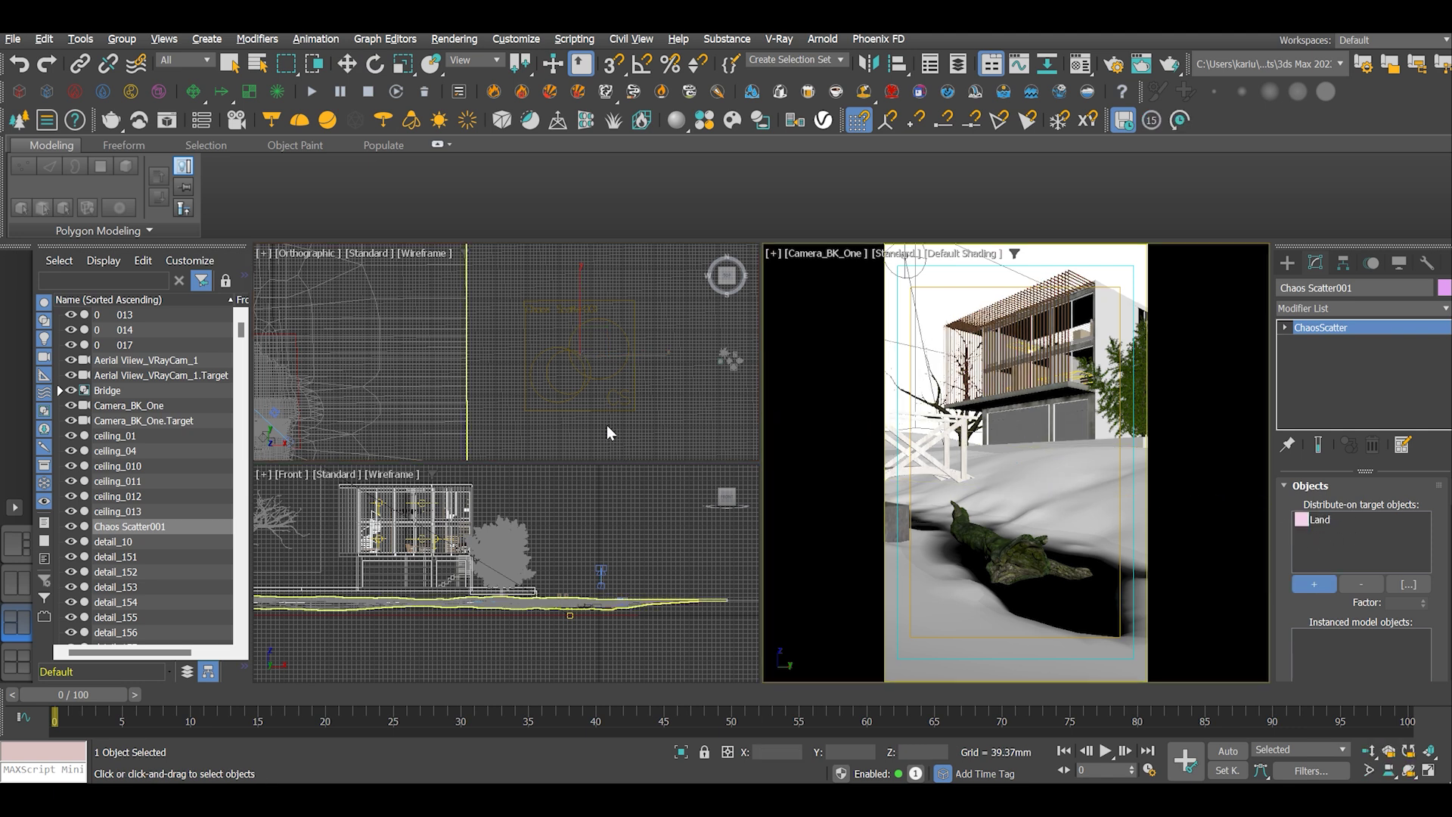
{"action": "scroll", "coordinate": [615, 384], "scroll_direction": "down", "scroll_amount": 10}
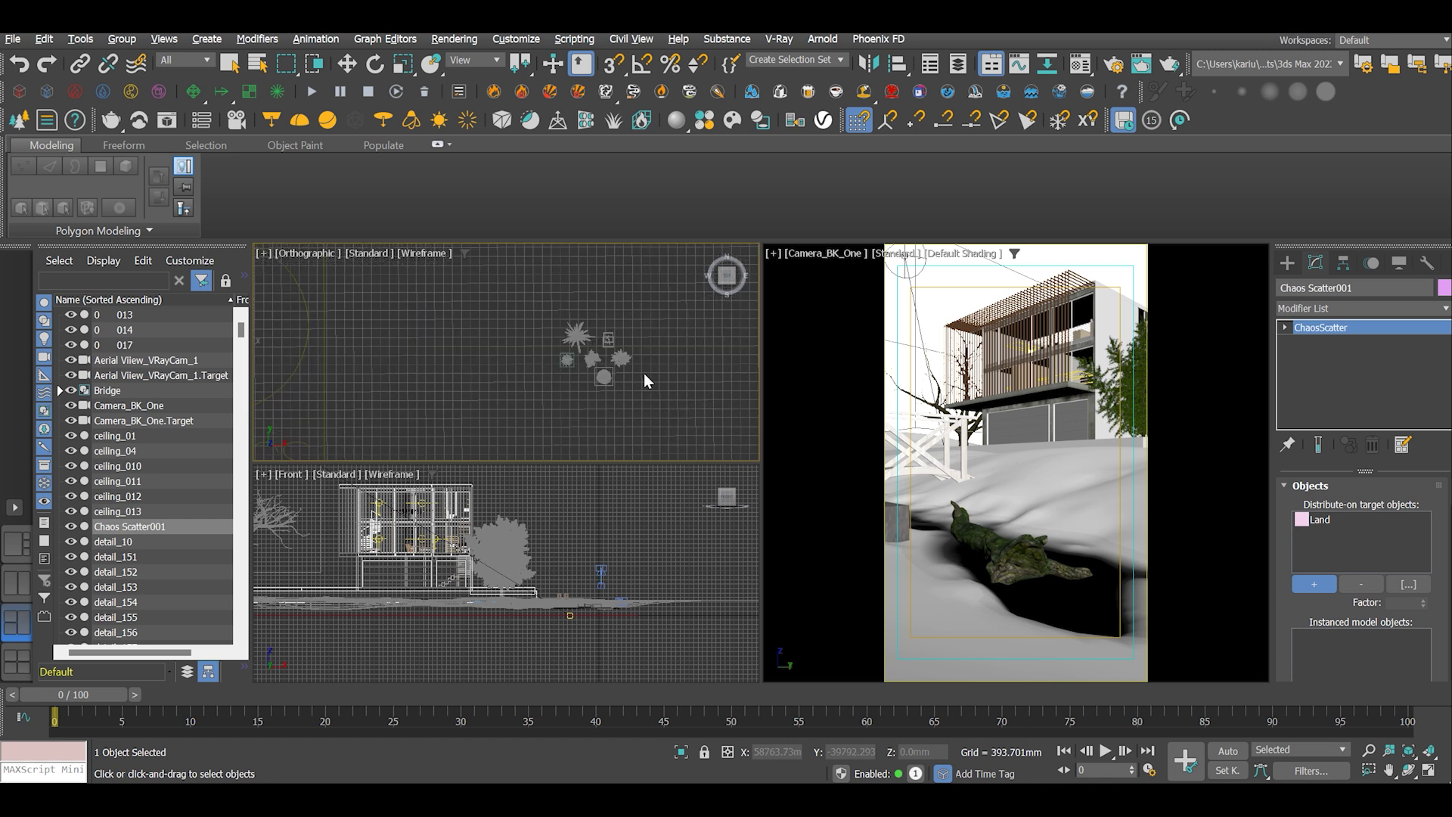
{"action": "scroll", "coordinate": [582, 342], "scroll_direction": "up", "scroll_amount": 2}
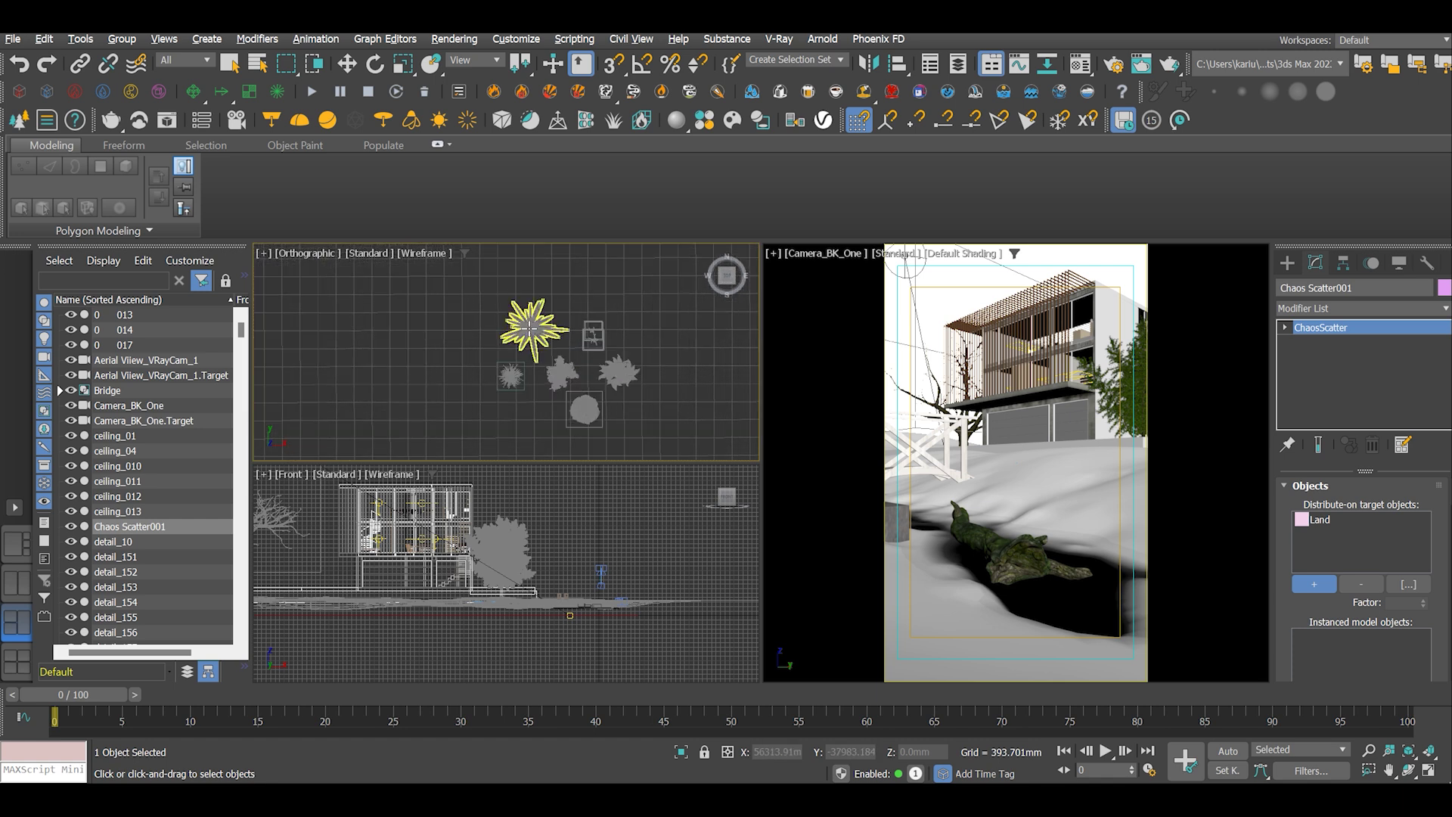
{"action": "middle_click_drag", "start_coordinate": [583, 411], "coordinate": [583, 402]}
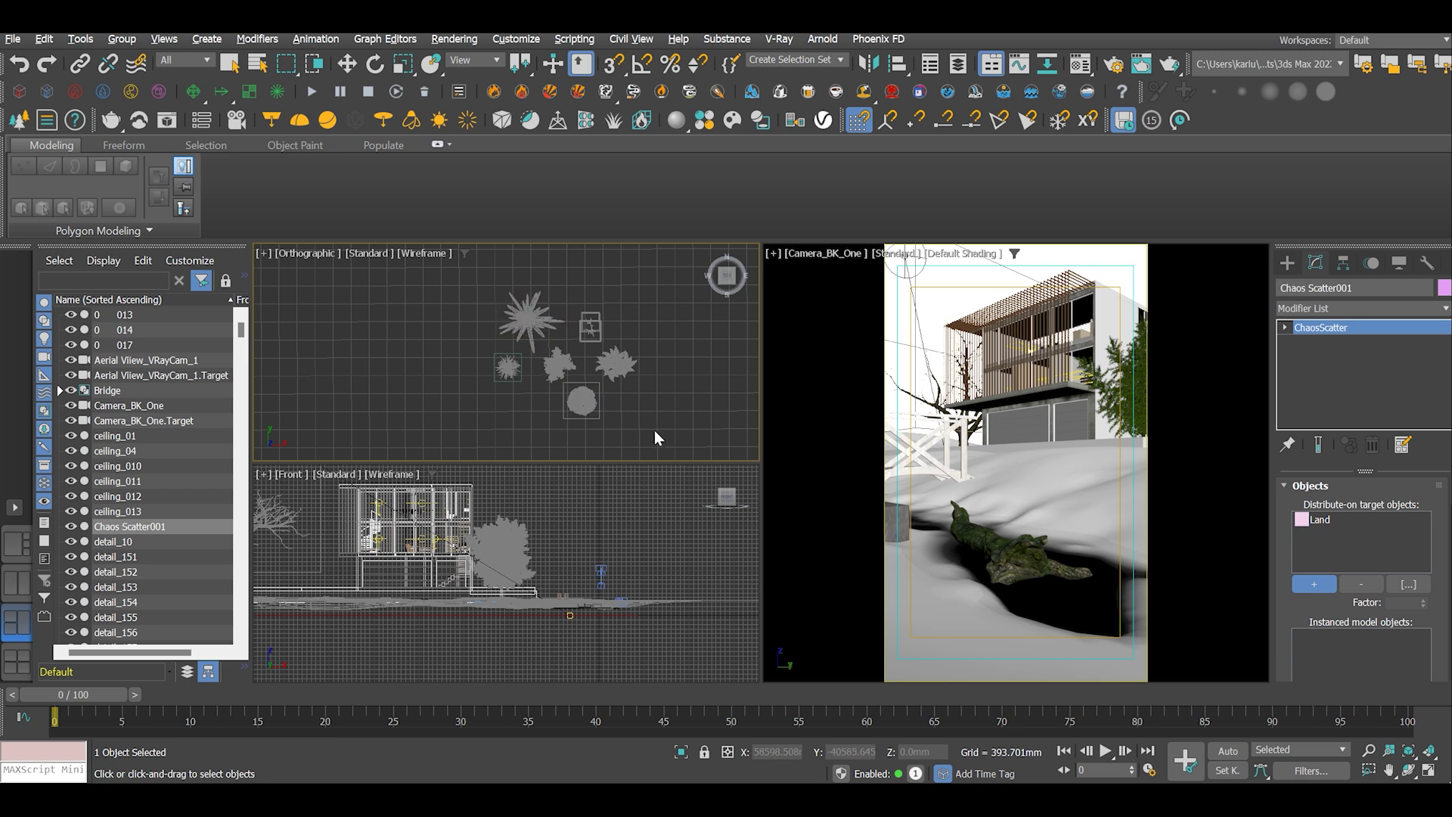
Select the six shrubs, save them as selection set 'Shrubs', then deselect and reselect Chaos Scatter001
{"action": "left_click", "coordinate": [467, 289]}
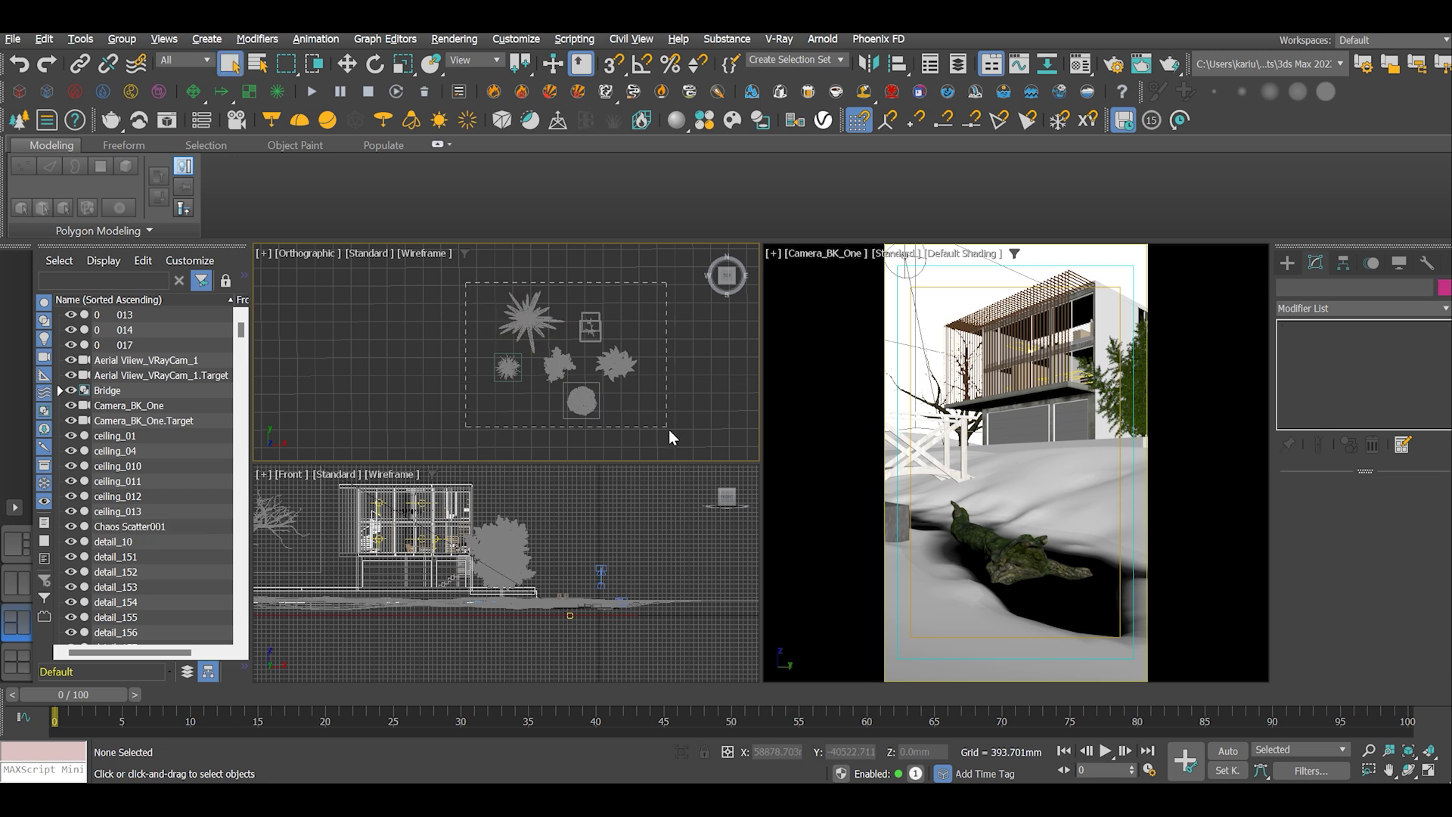
{"action": "left_click_drag", "start_coordinate": [669, 430], "coordinate": [670, 437]}
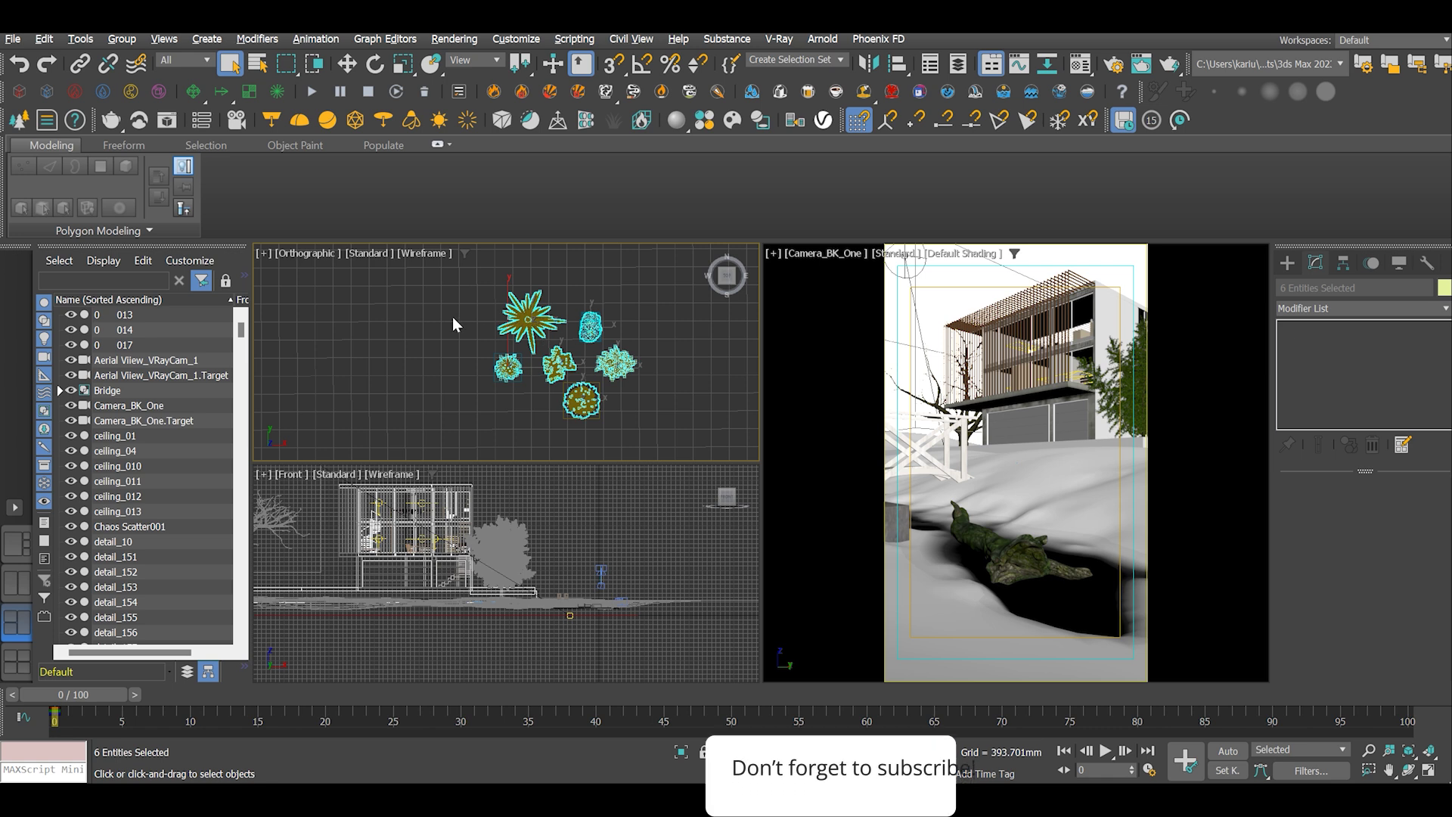
{"action": "scroll", "coordinate": [551, 389], "scroll_direction": "down", "scroll_amount": 3}
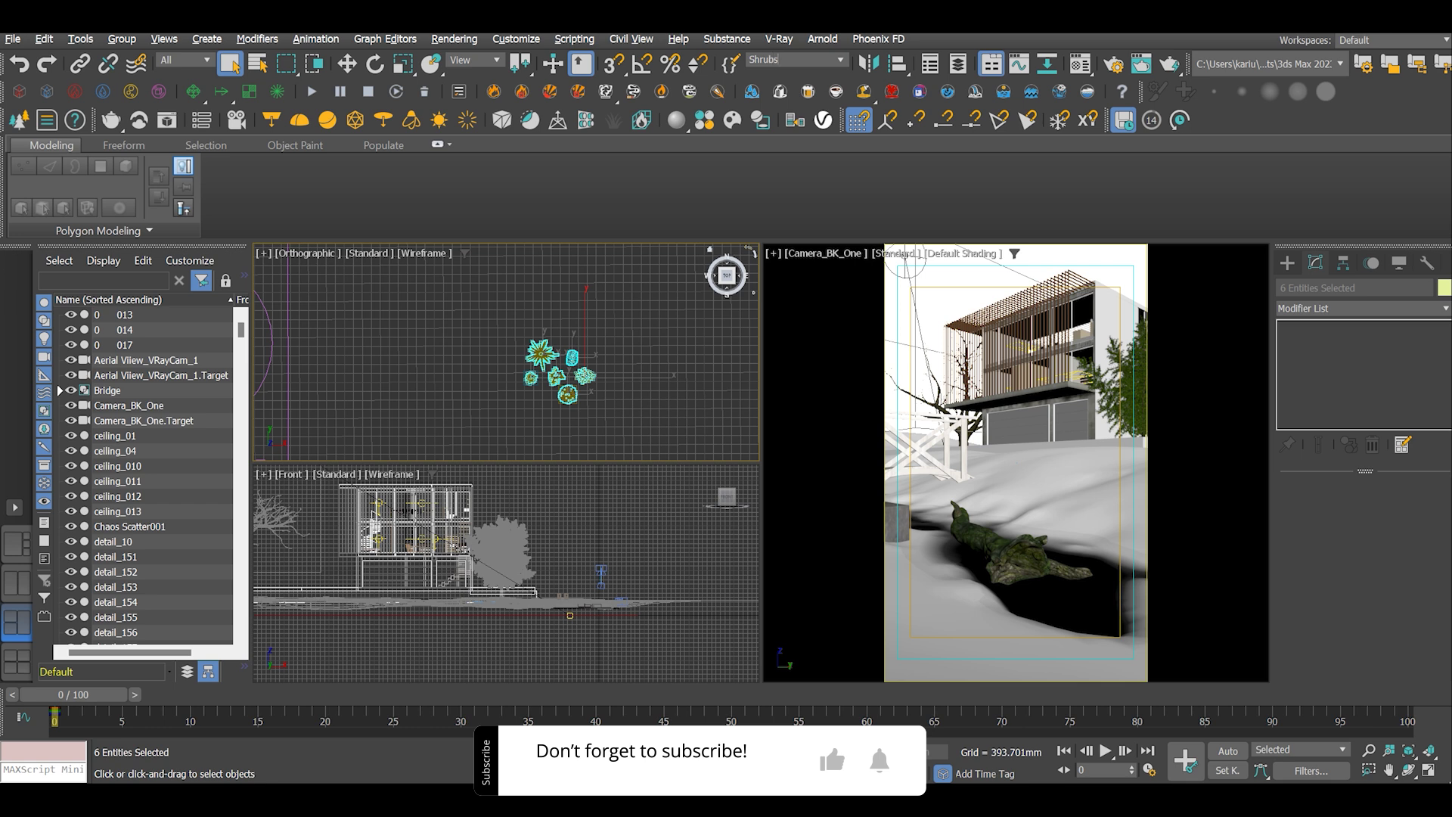
{"action": "key", "text": "ctrl+d"}
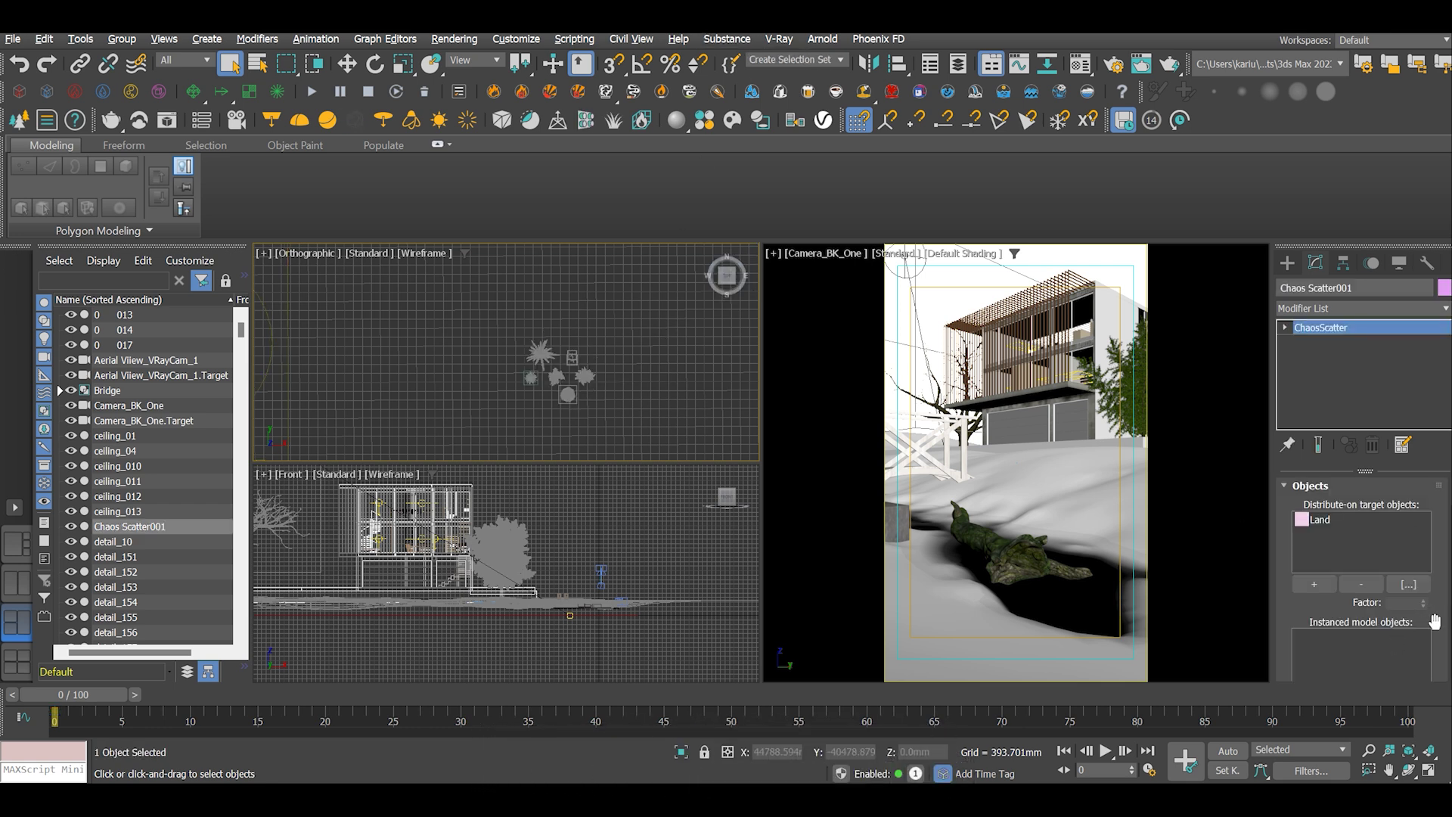
{"action": "left_click_drag", "start_coordinate": [1435, 620], "coordinate": [1440, 505]}
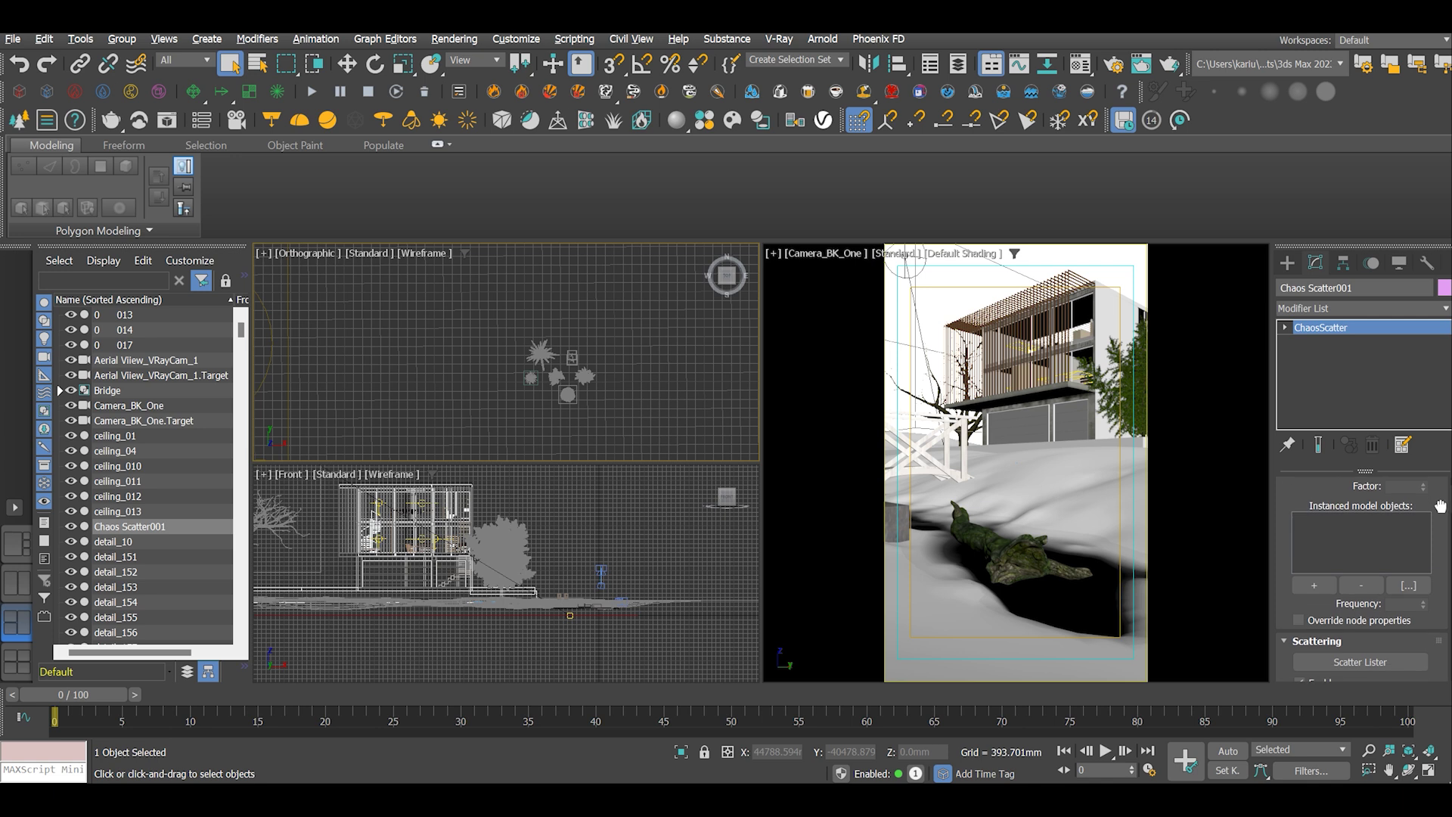
Add the models in the Shrubs selection set as Chaos Scatter001's instanced model objects
{"action": "left_click", "coordinate": [1409, 587]}
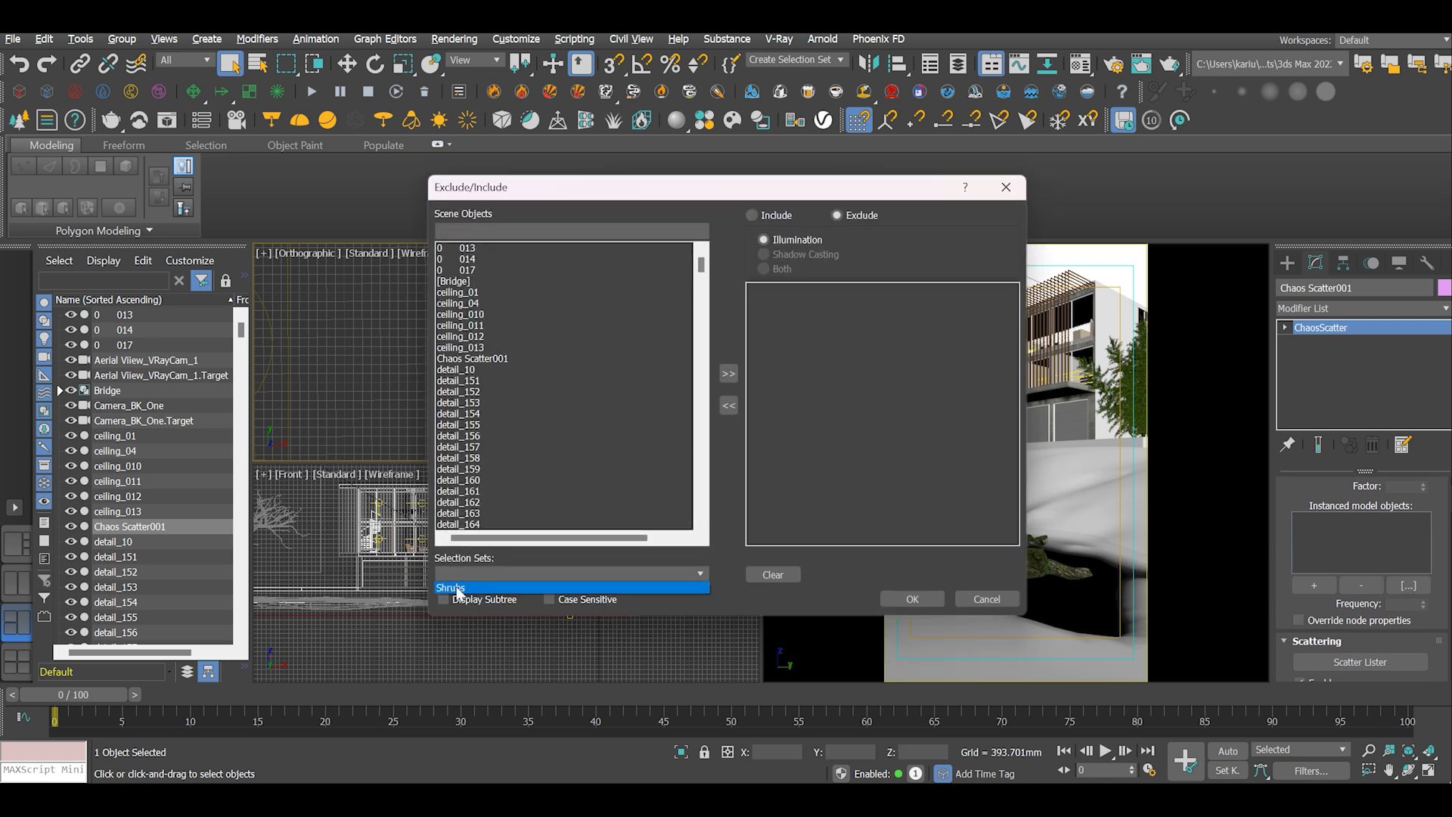
{"action": "left_click", "coordinate": [455, 588]}
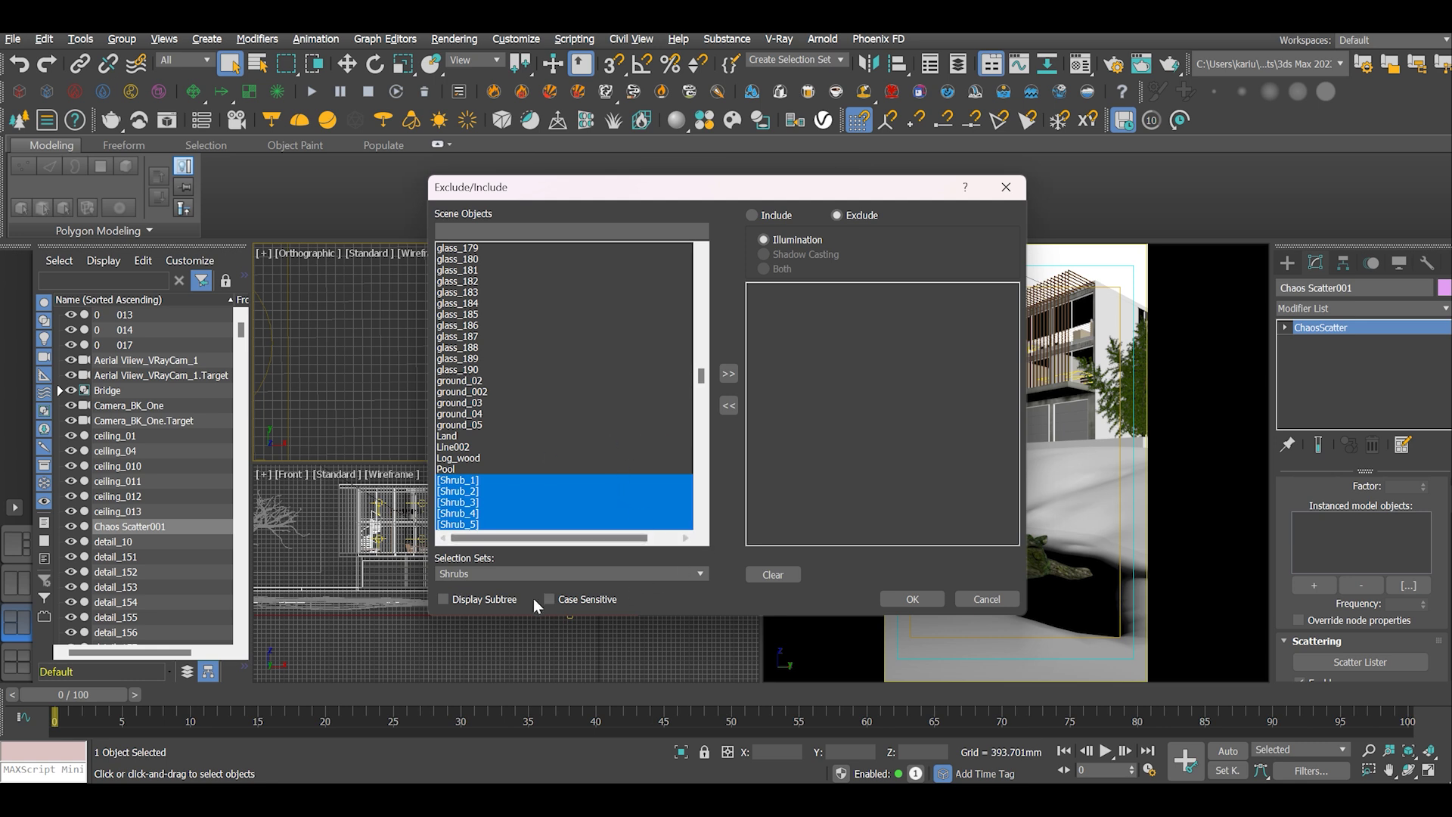
{"action": "left_click", "coordinate": [729, 376]}
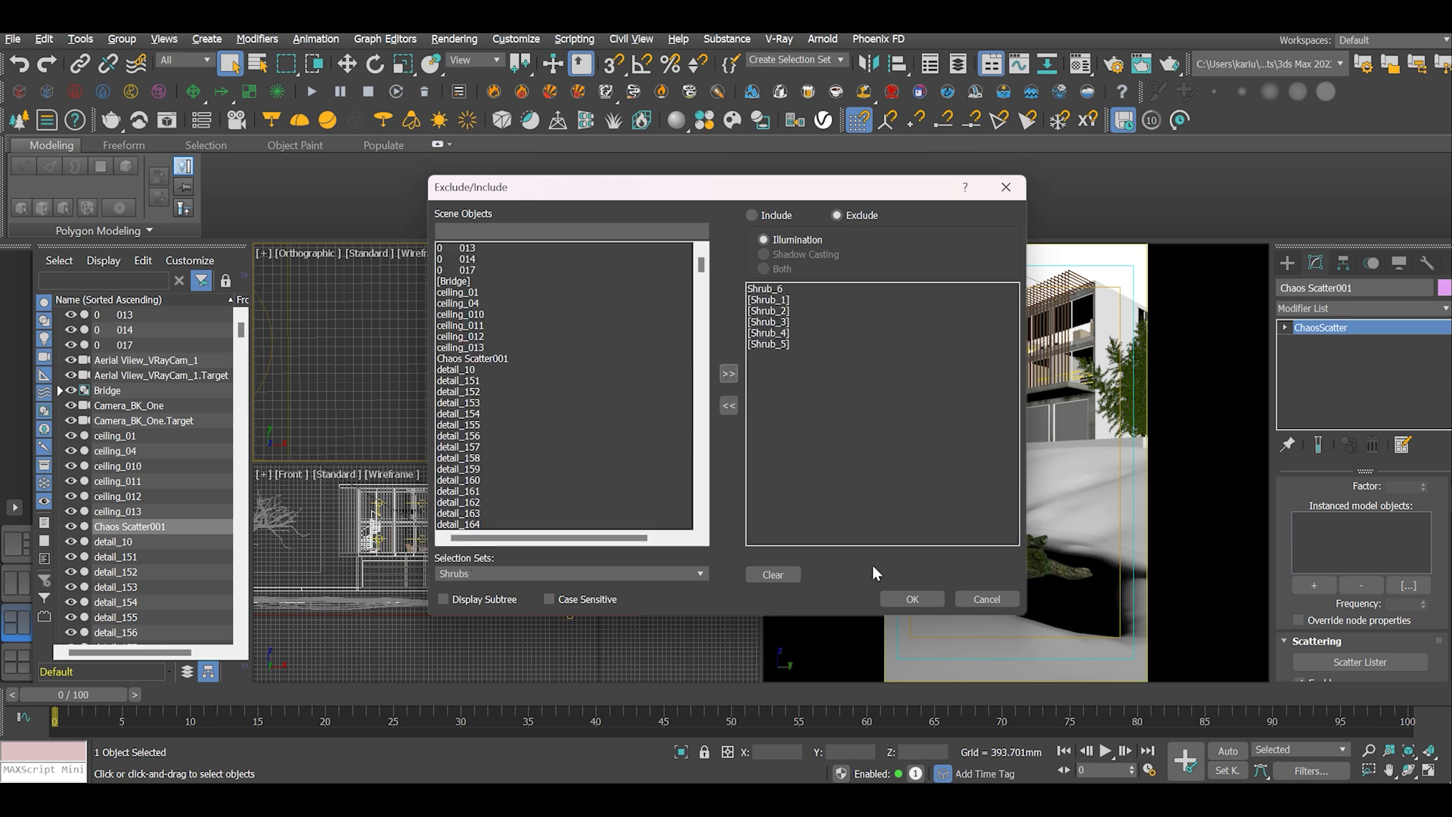
{"action": "left_click", "coordinate": [912, 599]}
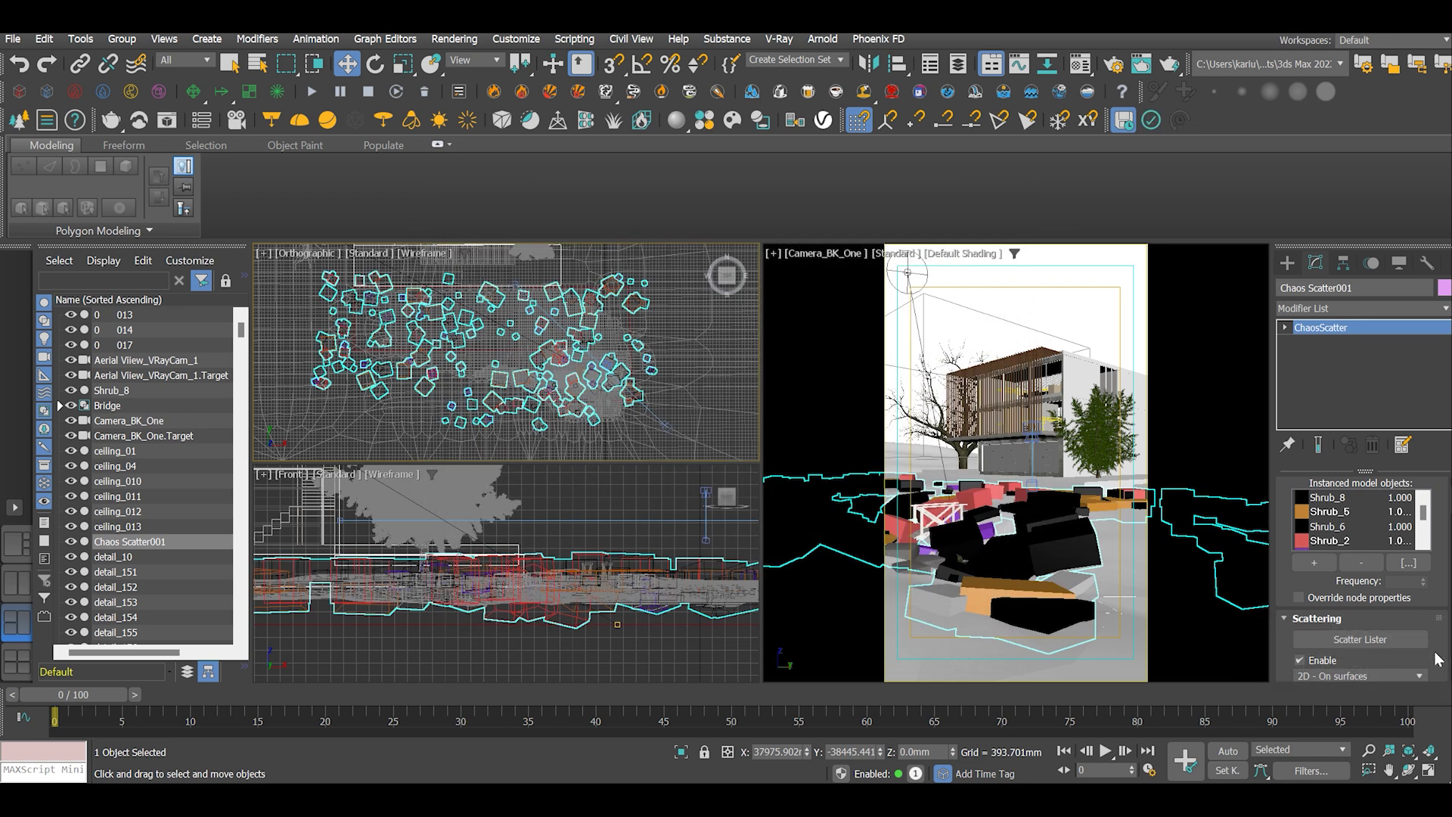
Set the ChaosScatter Rotation Normal vs. Z value to 1.0
{"action": "scroll", "coordinate": [1446, 635], "scroll_direction": "down", "scroll_amount": 5}
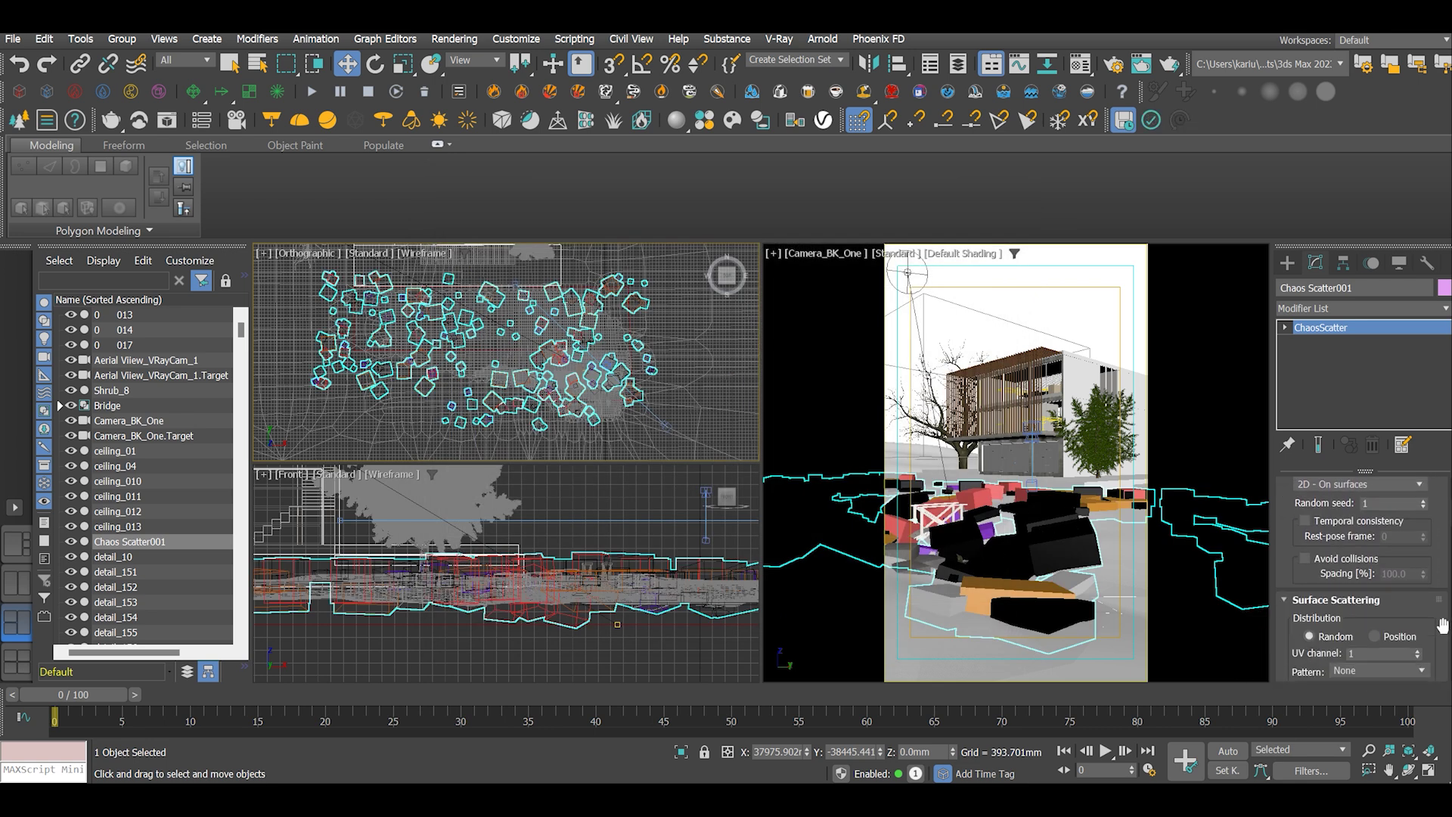
{"action": "scroll", "coordinate": [1446, 614], "scroll_direction": "down", "scroll_amount": 5}
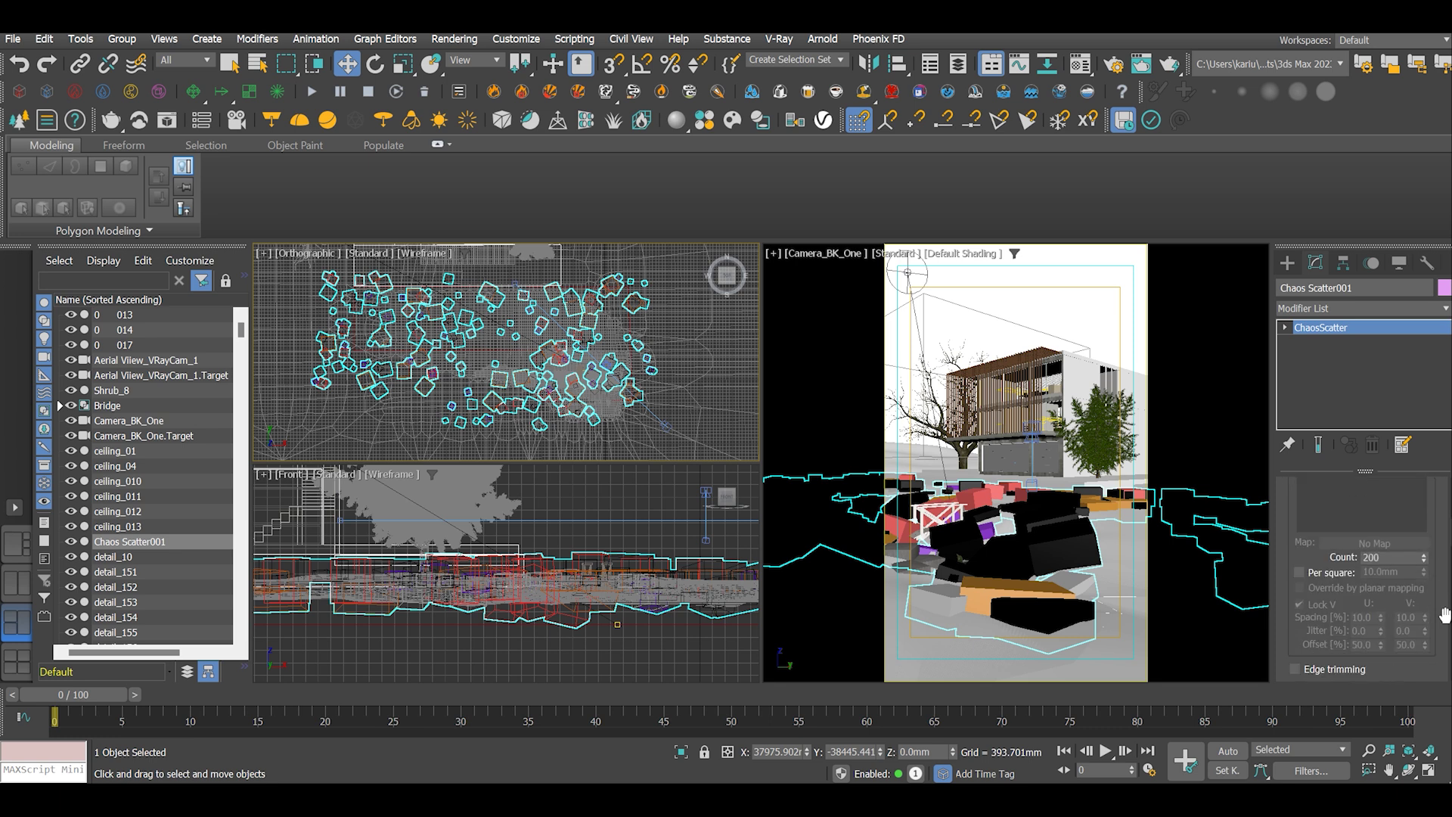
{"action": "scroll", "coordinate": [1445, 614], "scroll_direction": "down", "scroll_amount": 6}
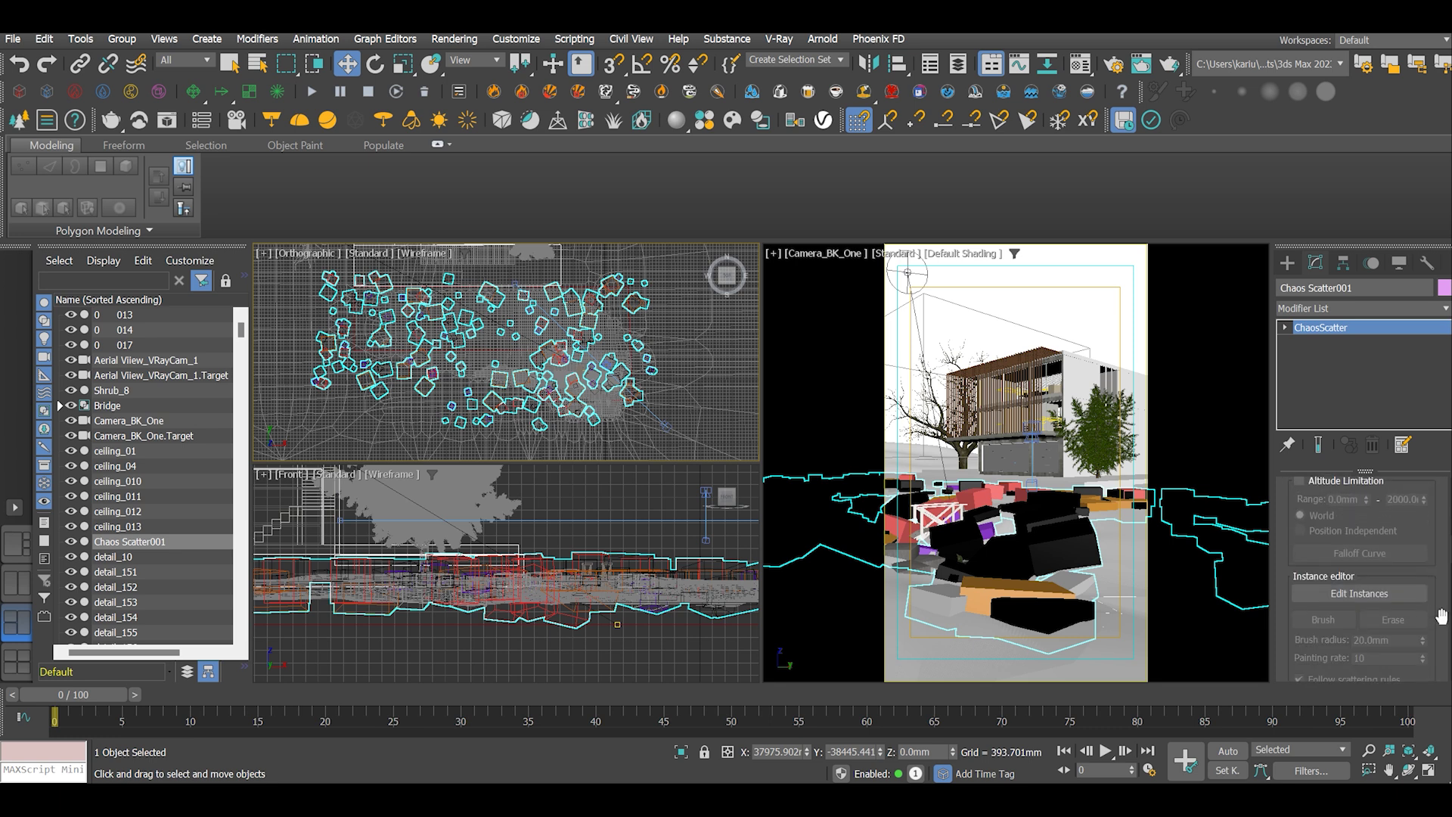
{"action": "scroll", "coordinate": [1443, 621], "scroll_direction": "down", "scroll_amount": 2}
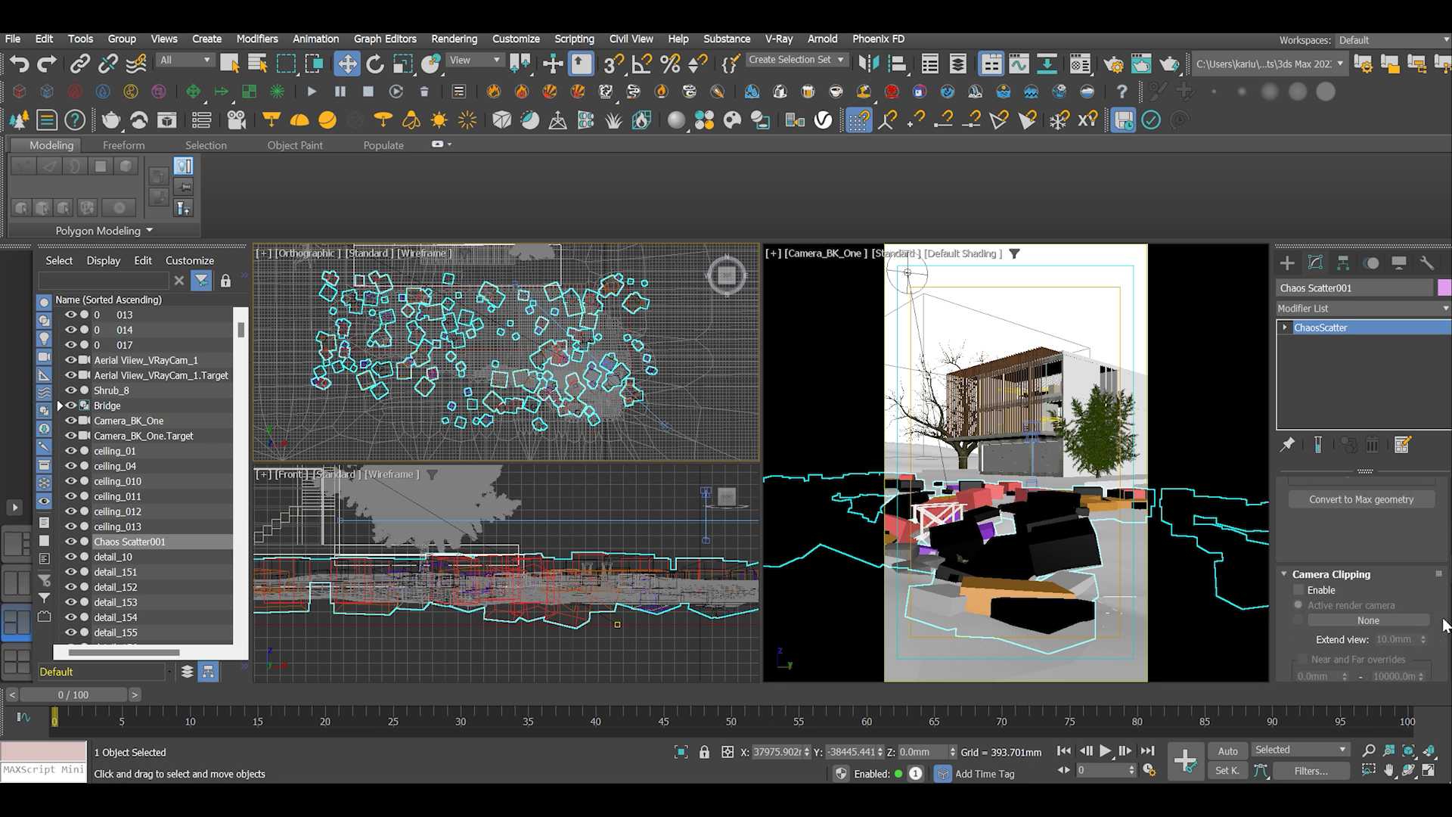
{"action": "scroll", "coordinate": [1438, 598], "scroll_direction": "down", "scroll_amount": 3}
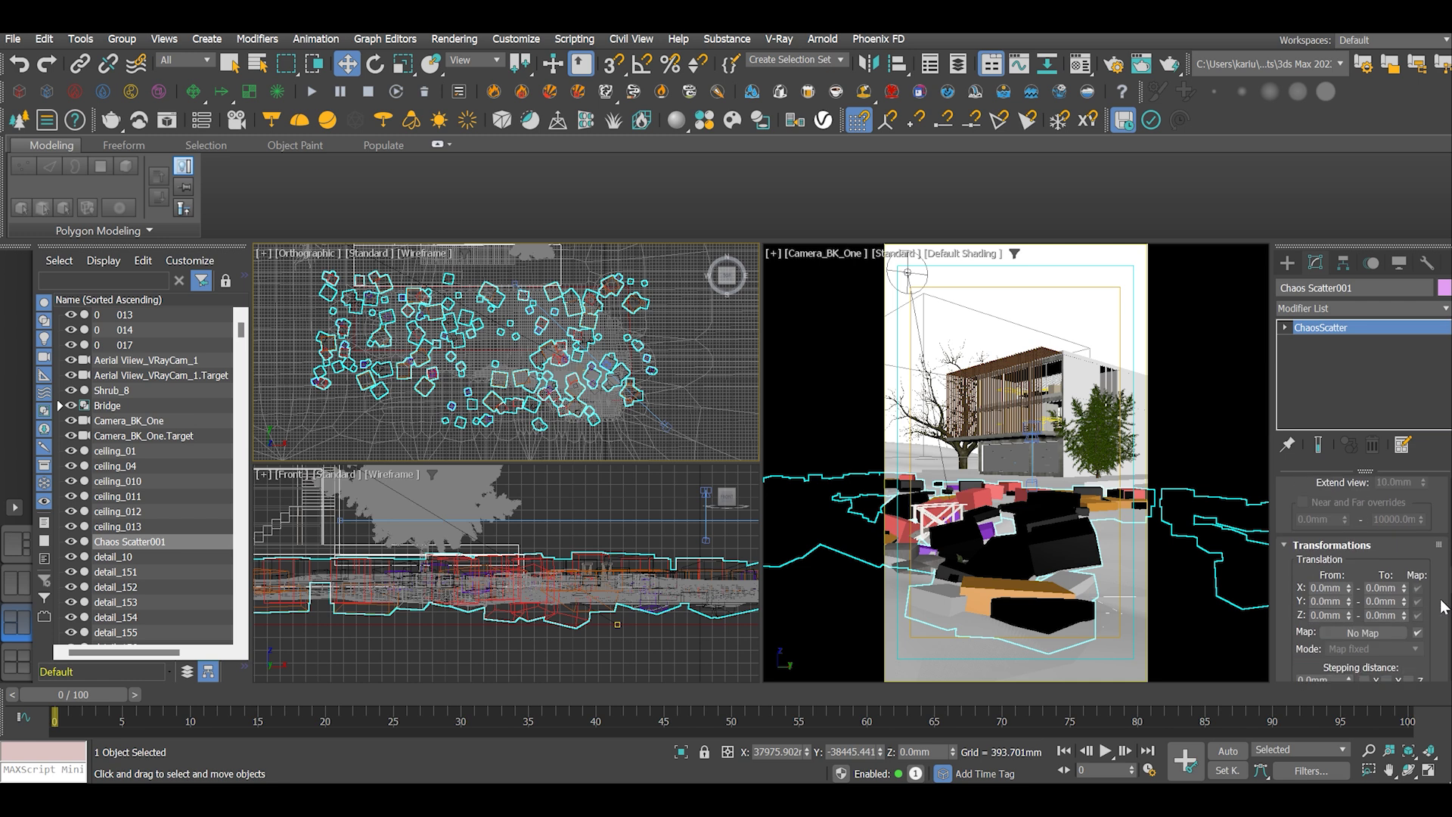
{"action": "scroll", "coordinate": [1440, 604], "scroll_direction": "down", "scroll_amount": 4}
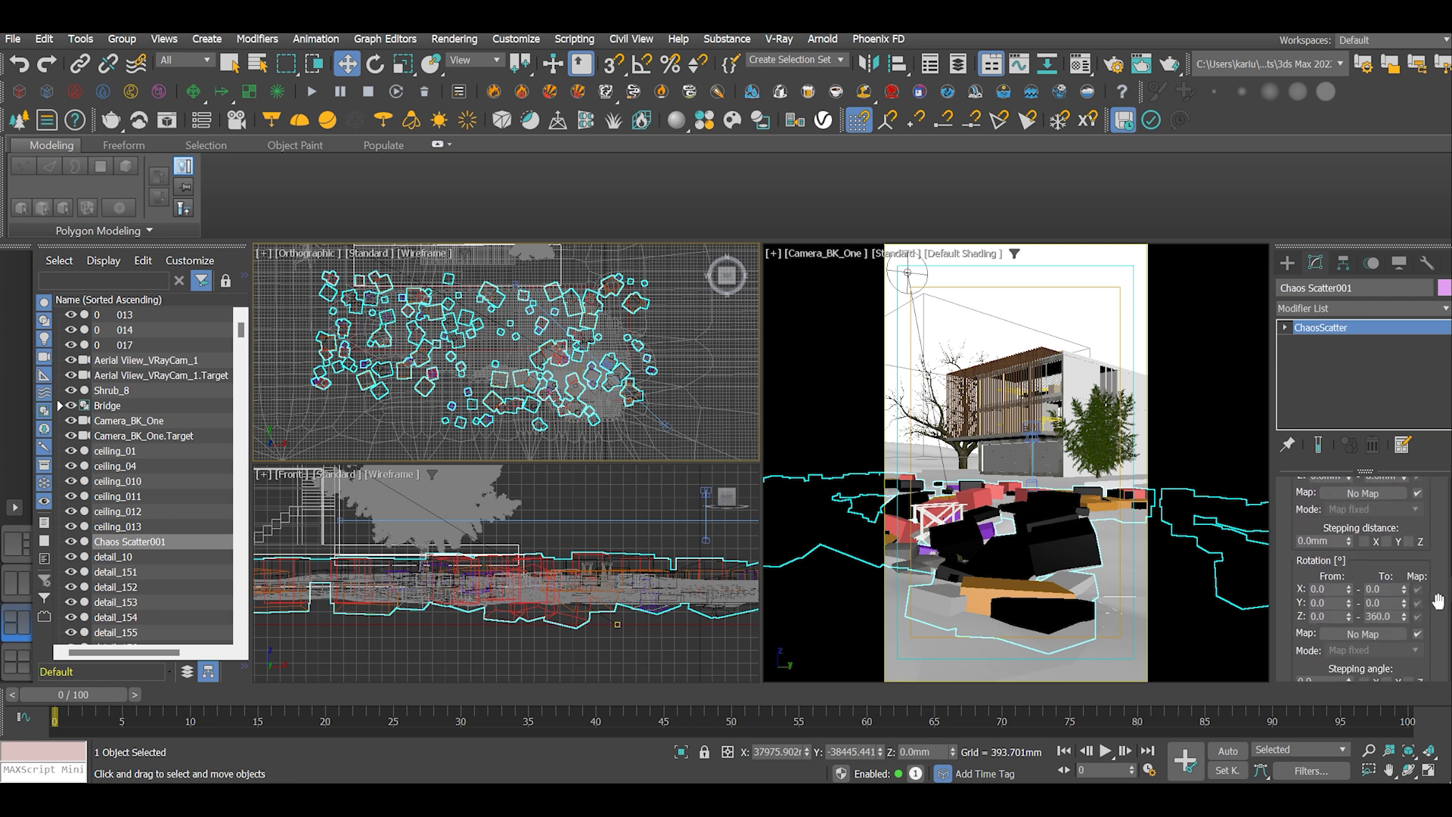
{"action": "scroll", "coordinate": [1439, 601], "scroll_direction": "down", "scroll_amount": 2}
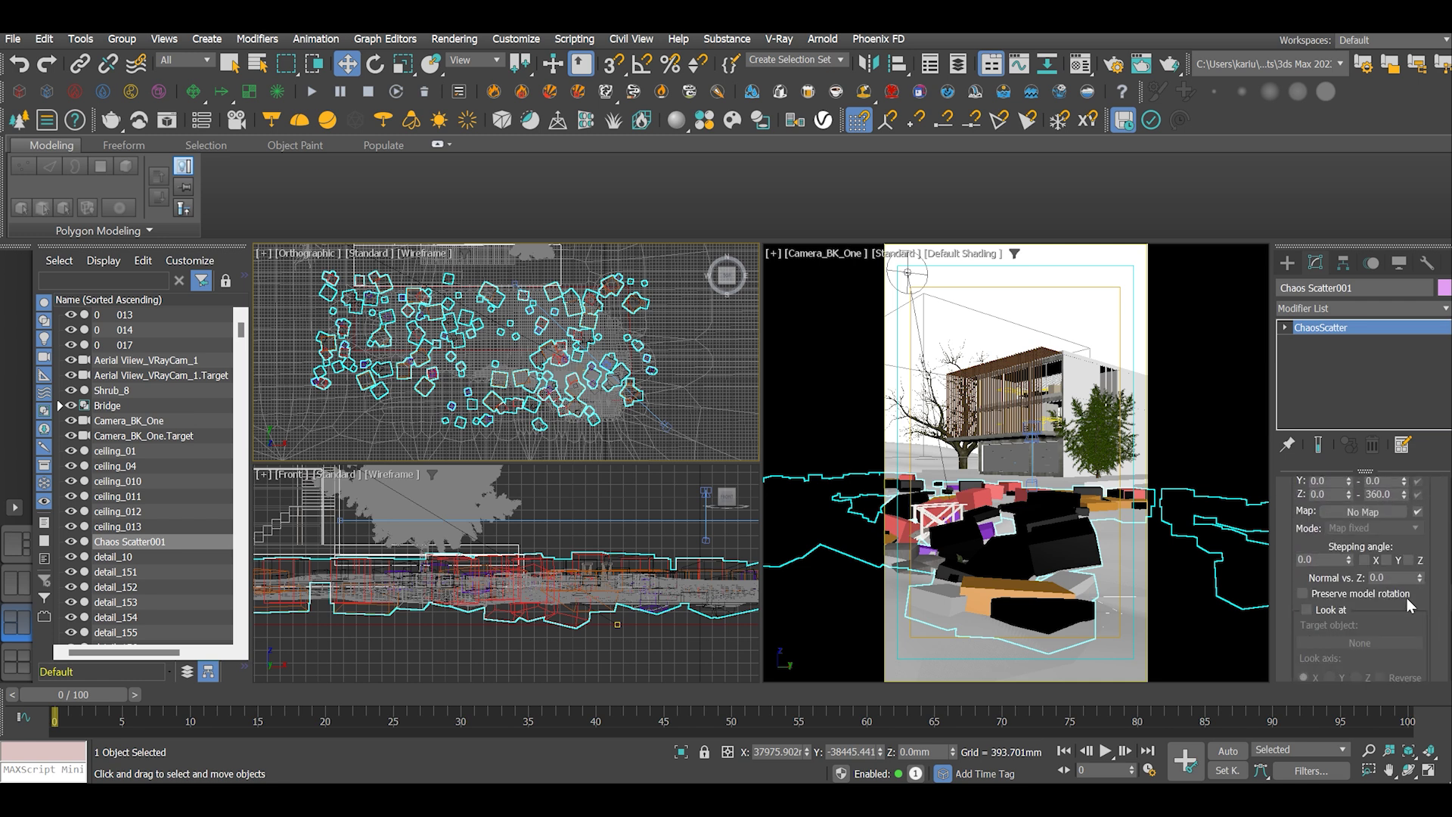
{"action": "left_click", "coordinate": [1359, 579]}
{"action": "type", "text": "1"}
{"action": "key", "text": "Return"}
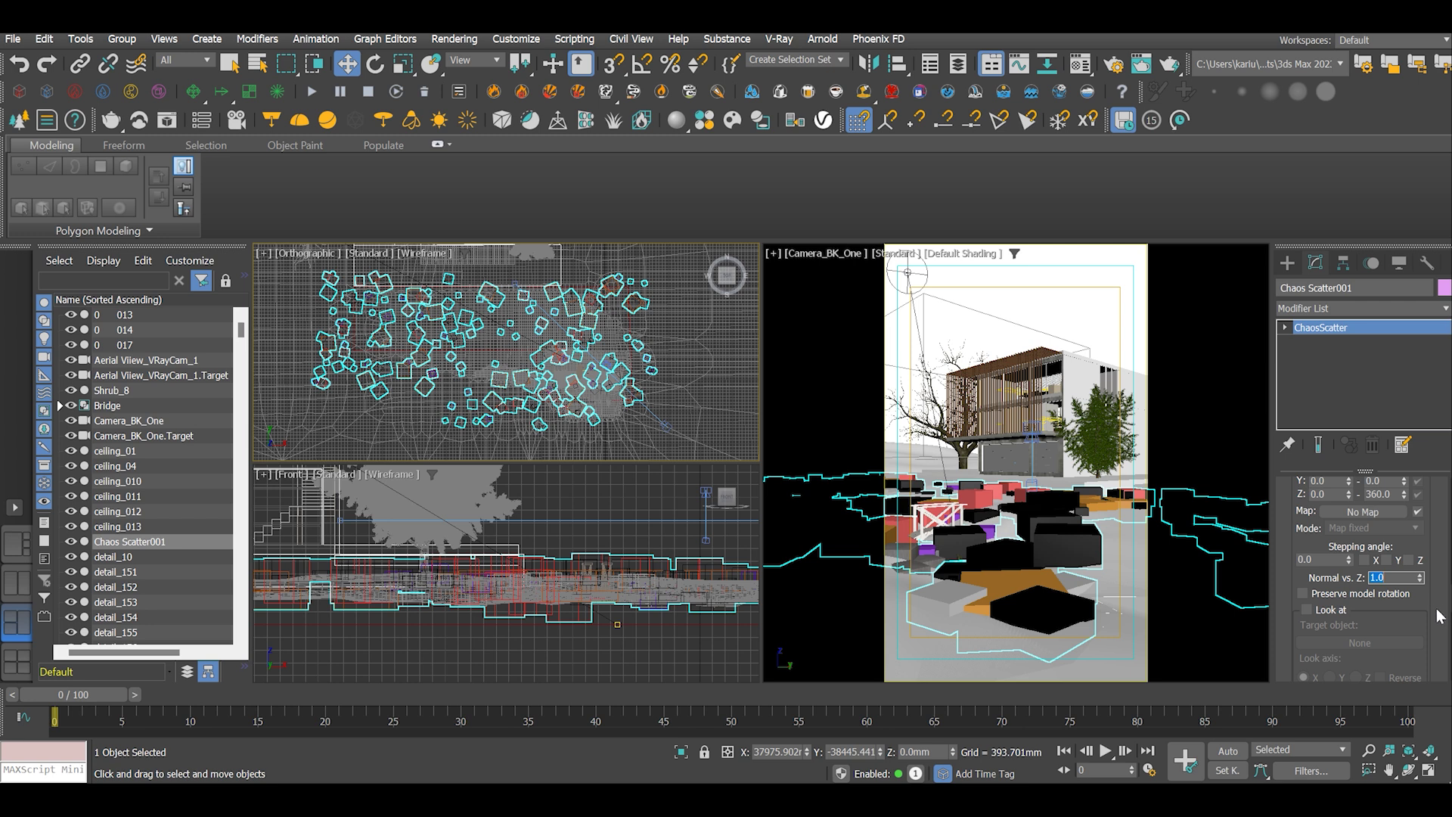
Try the Dot, Box and Wire box Previz types, then settle on Full
{"action": "scroll", "coordinate": [1439, 583], "scroll_direction": "down", "scroll_amount": 6}
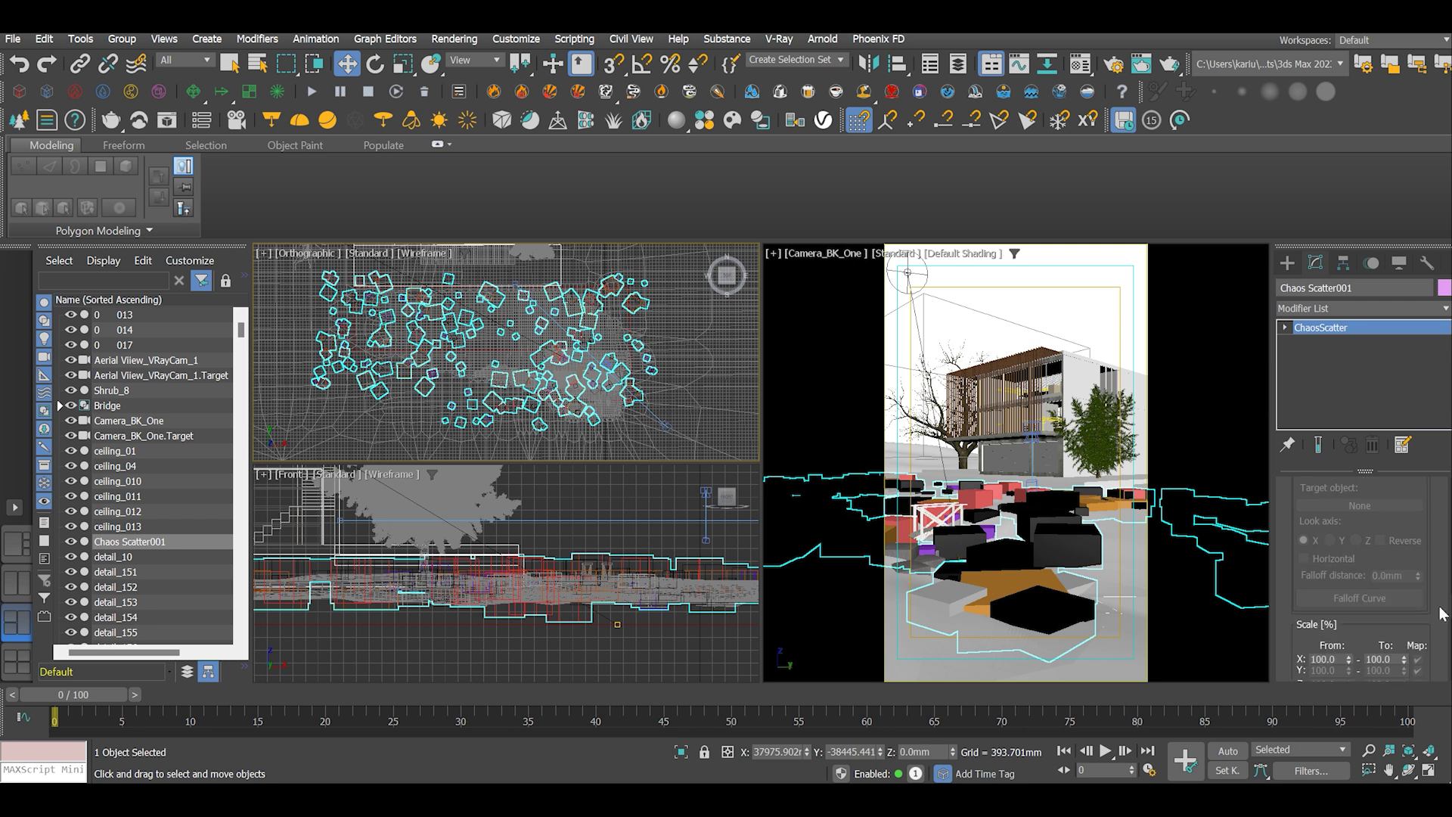
{"action": "scroll", "coordinate": [1439, 614], "scroll_direction": "down", "scroll_amount": 8}
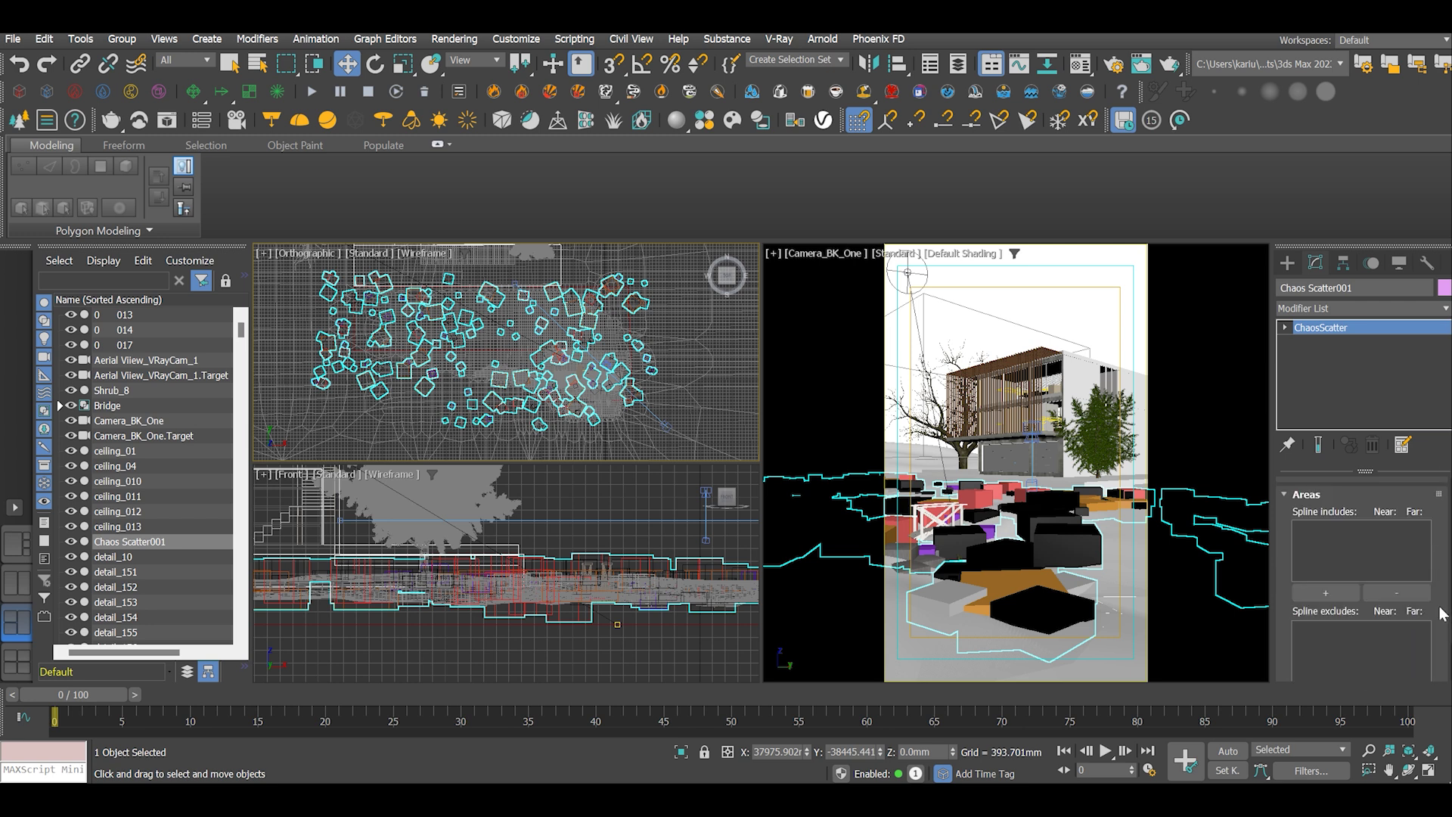
{"action": "left_click", "coordinate": [1416, 565]}
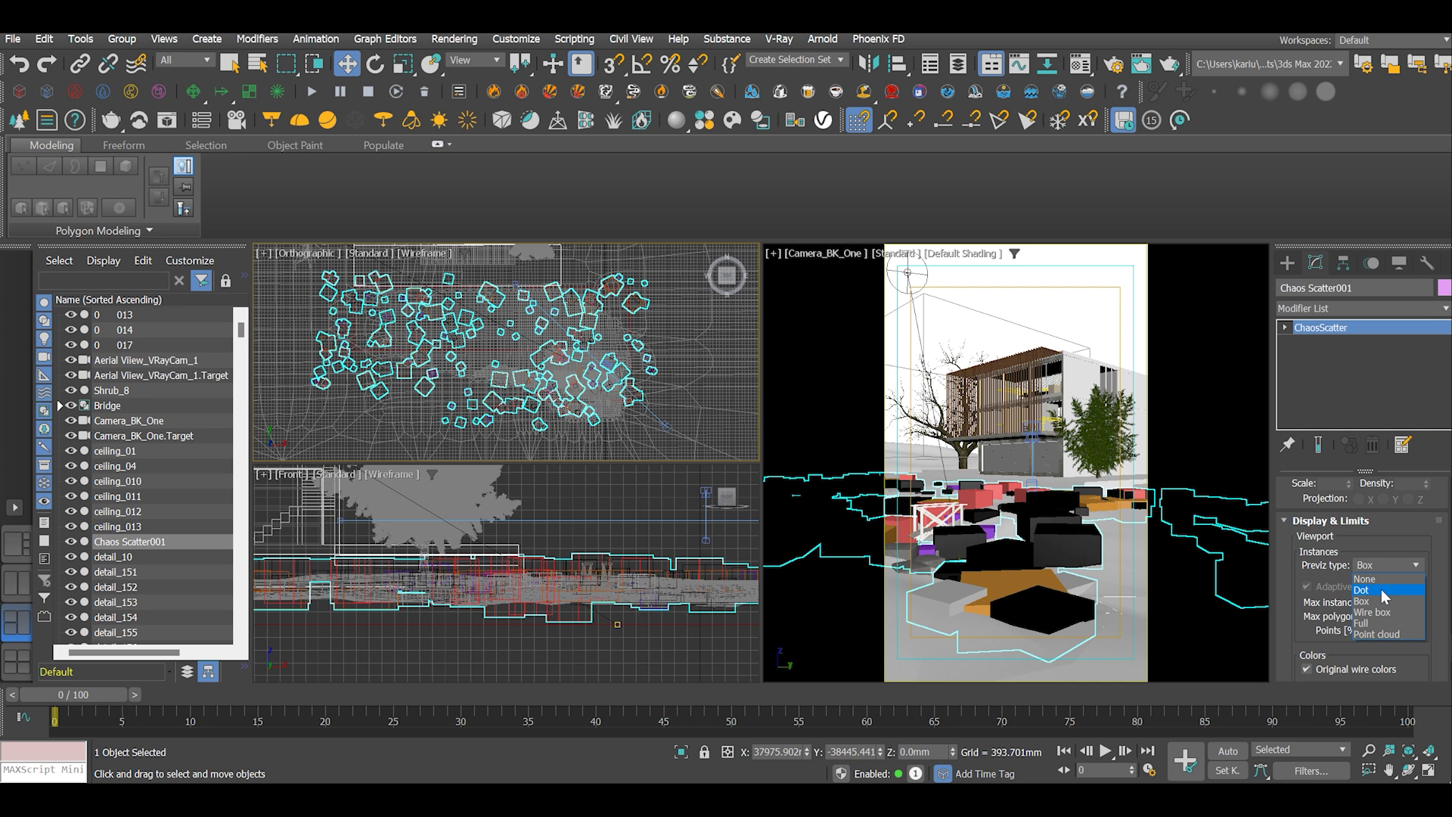
{"action": "left_click", "coordinate": [1385, 592]}
{"action": "left_click", "coordinate": [1418, 567]}
{"action": "left_click", "coordinate": [1382, 602]}
{"action": "left_click", "coordinate": [1416, 567]}
{"action": "left_click", "coordinate": [1392, 613]}
{"action": "left_click", "coordinate": [1416, 566]}
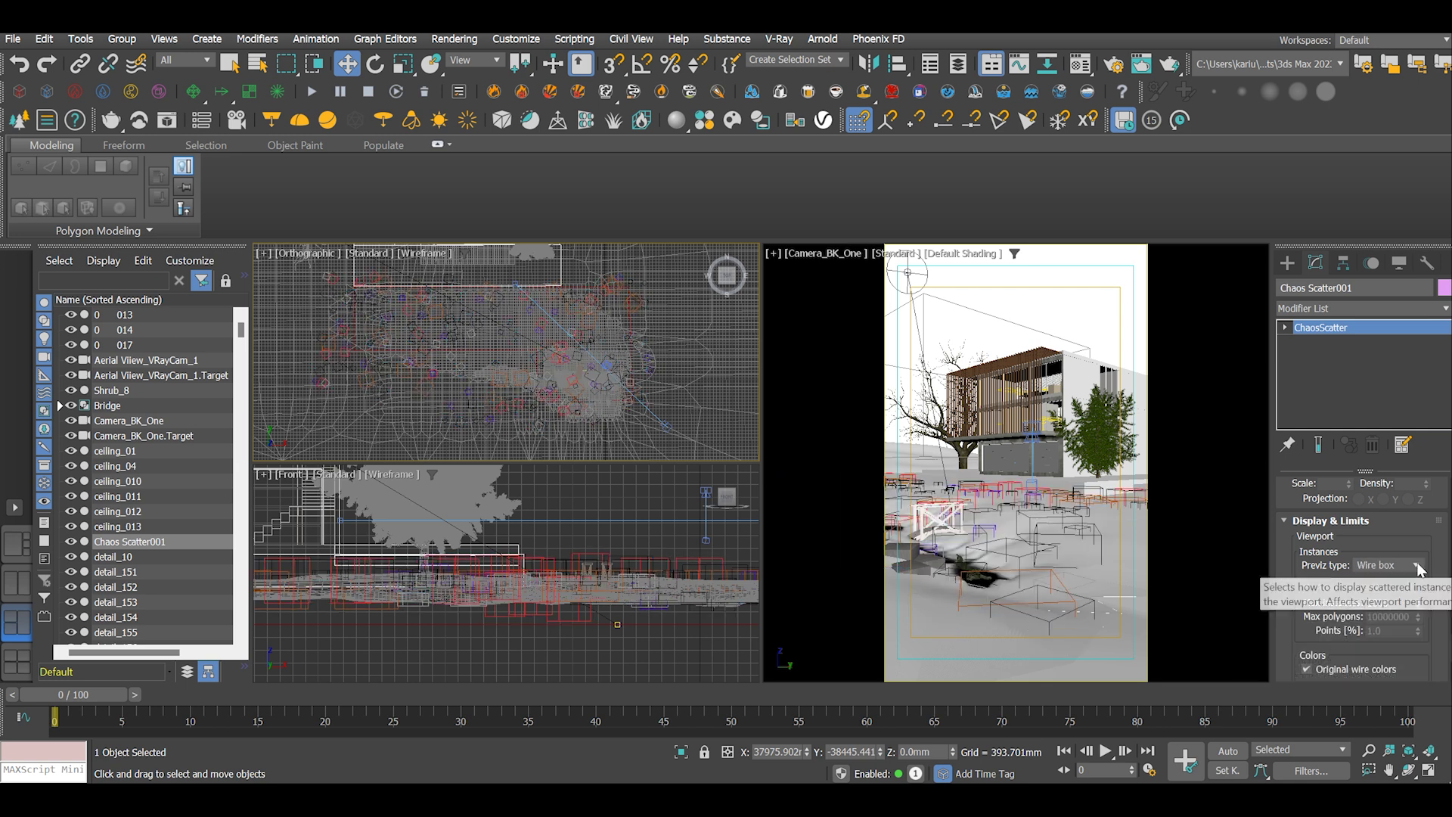
{"action": "left_click", "coordinate": [1388, 623]}
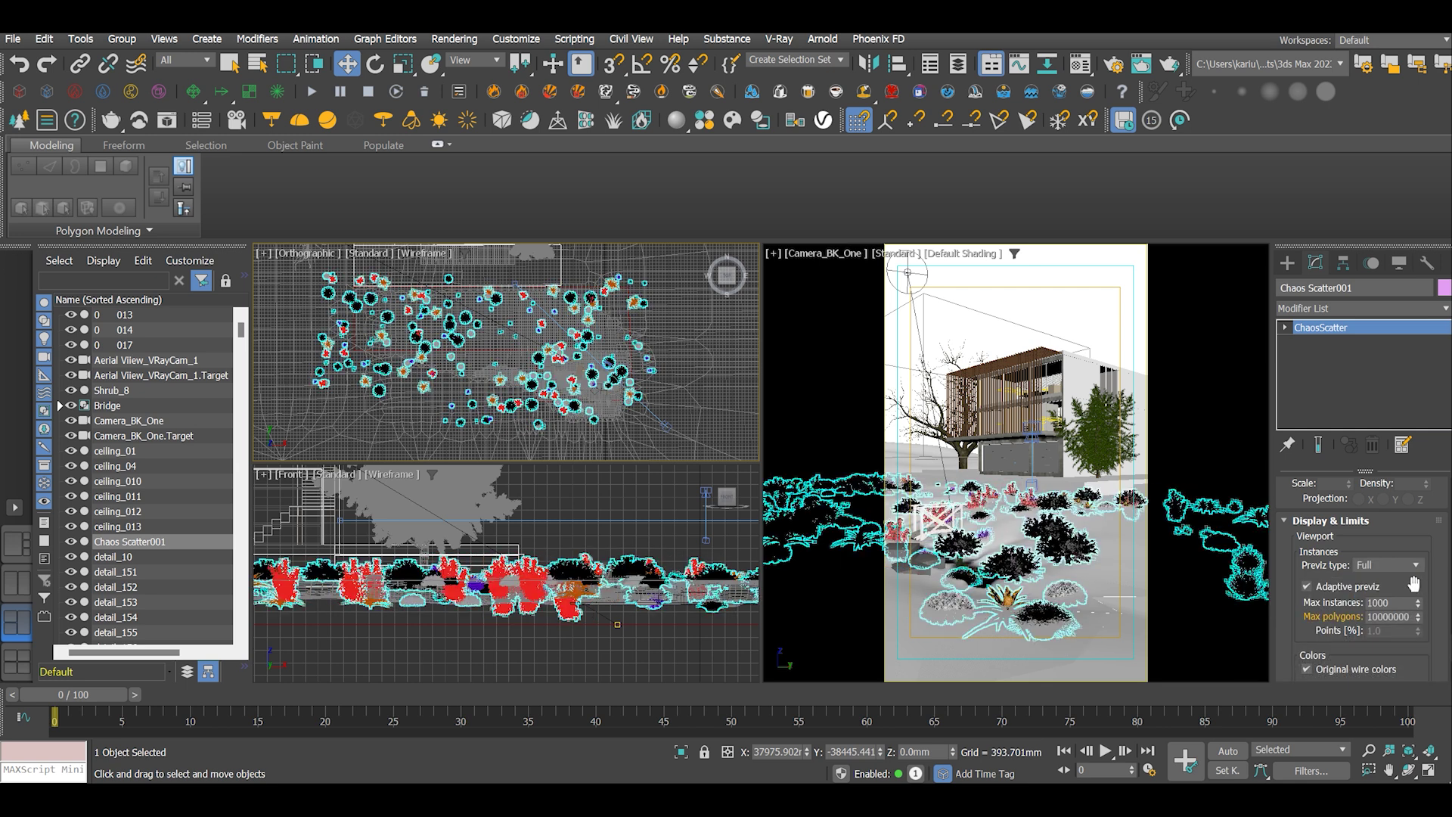
Switch the Chaos Scatter Previz type to Point cloud
{"action": "left_click", "coordinate": [1417, 567]}
{"action": "left_click", "coordinate": [1390, 634]}
{"action": "scroll", "coordinate": [1361, 605], "scroll_direction": "down", "scroll_amount": 5}
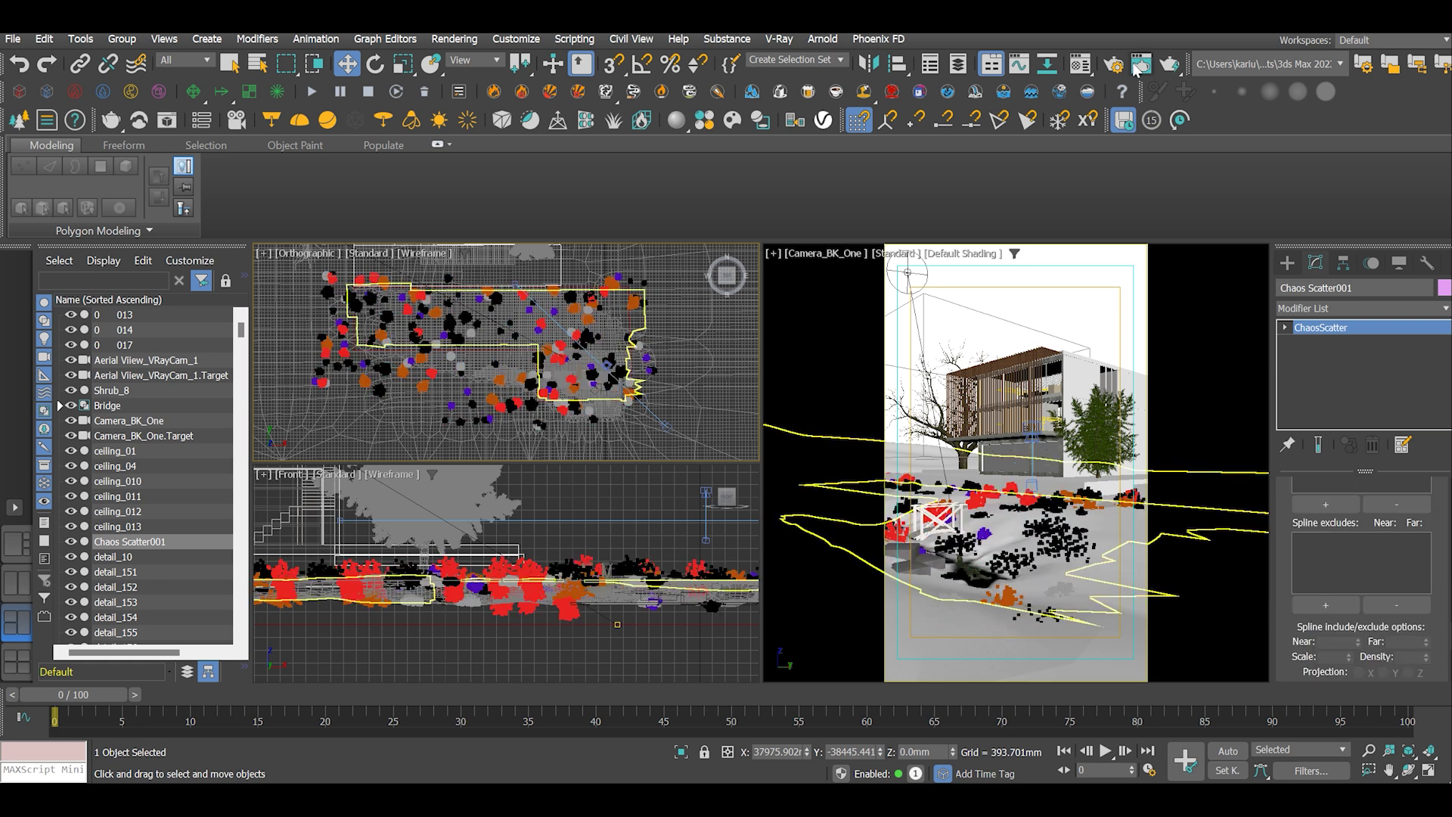
Start a V-Ray IPR render of the Camera_BK_One view from Render Setup
{"action": "left_click", "coordinate": [1115, 67]}
{"action": "left_click", "coordinate": [1001, 247]}
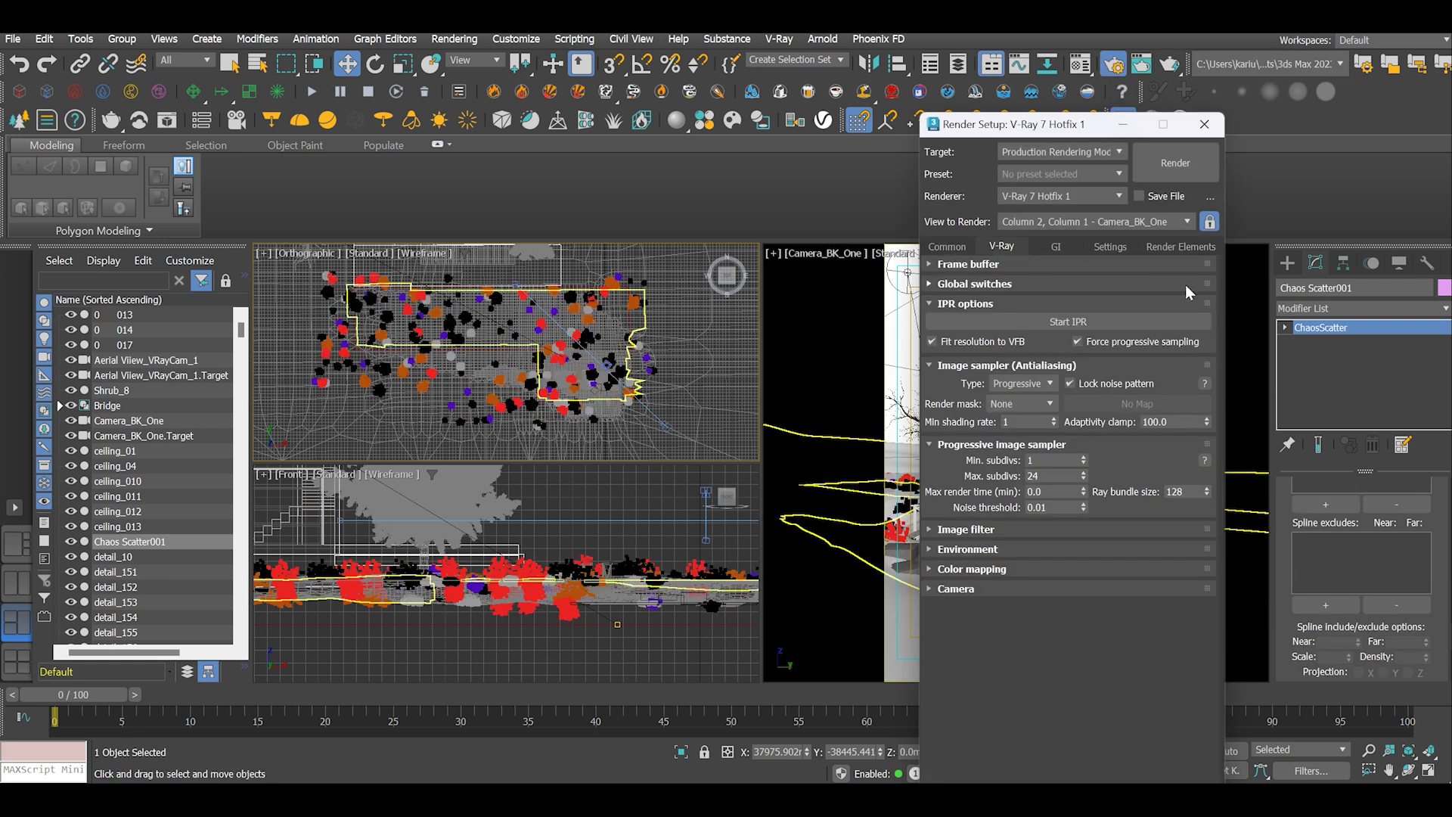
{"action": "left_click", "coordinate": [1083, 322]}
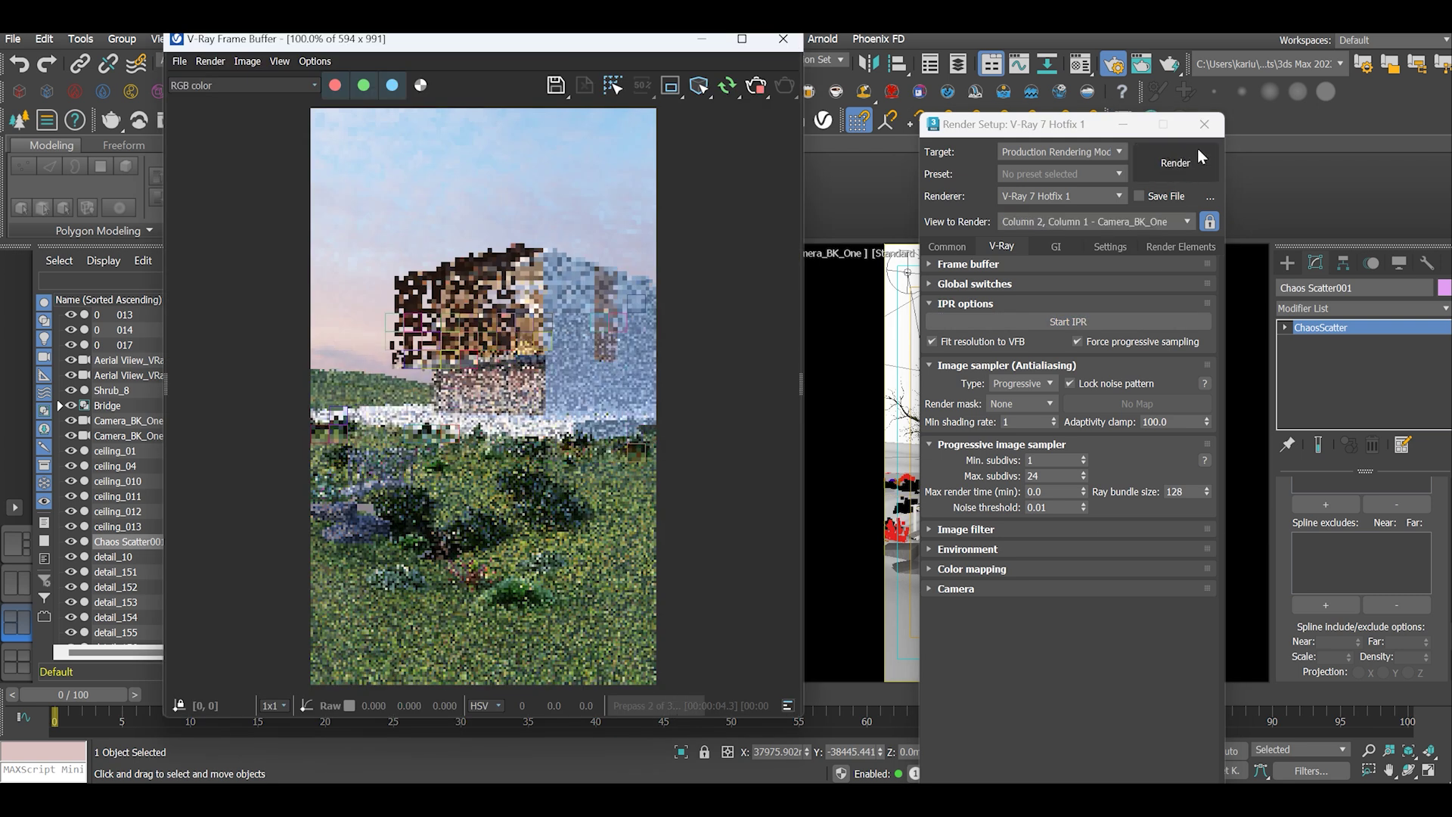
{"action": "left_click", "coordinate": [1204, 124]}
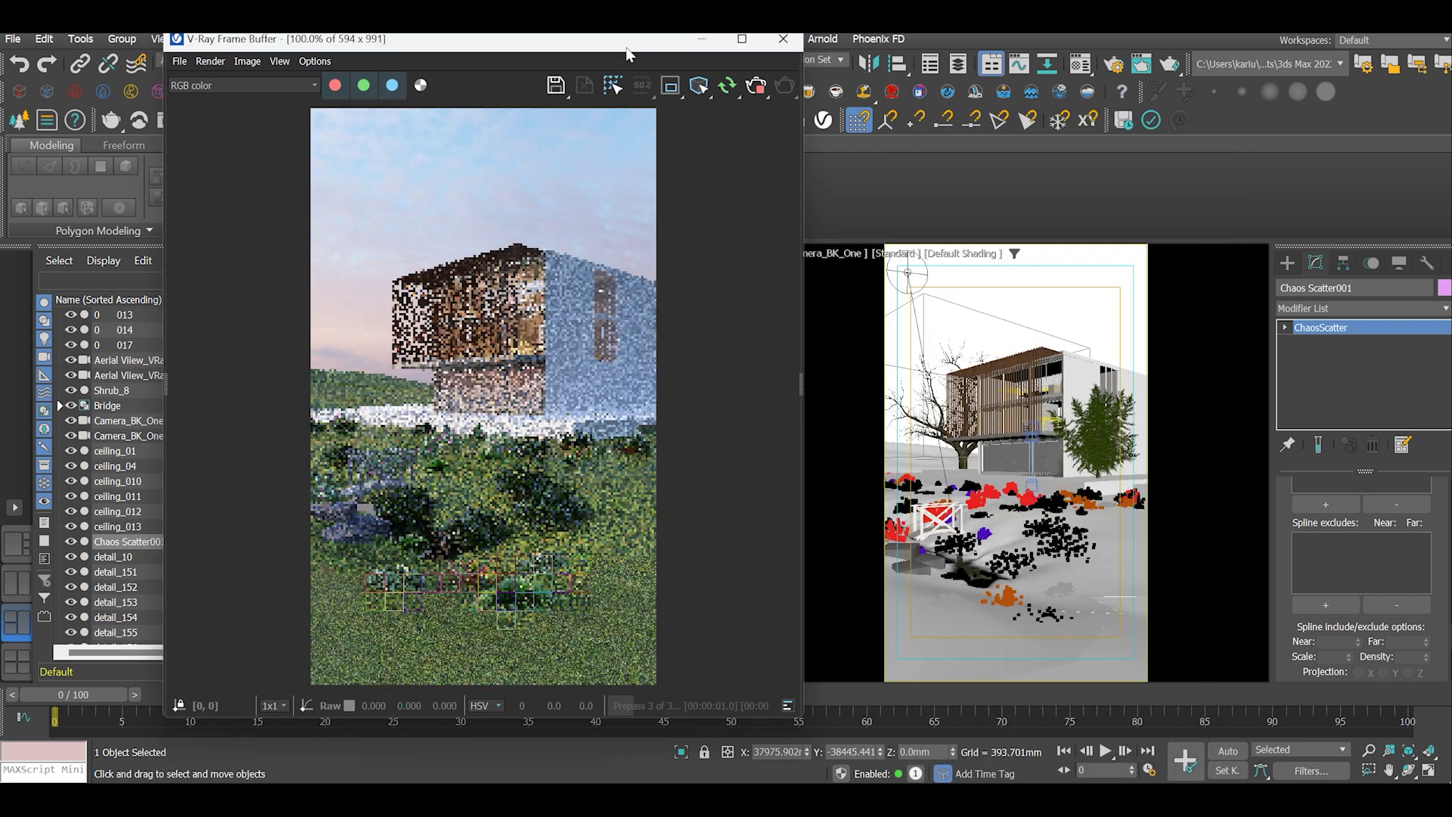
{"action": "left_click_drag", "start_coordinate": [611, 50], "coordinate": [658, 74]}
{"action": "scroll", "coordinate": [1437, 590], "scroll_direction": "up", "scroll_amount": 3}
{"action": "scroll", "coordinate": [1437, 594], "scroll_direction": "up", "scroll_amount": 10}
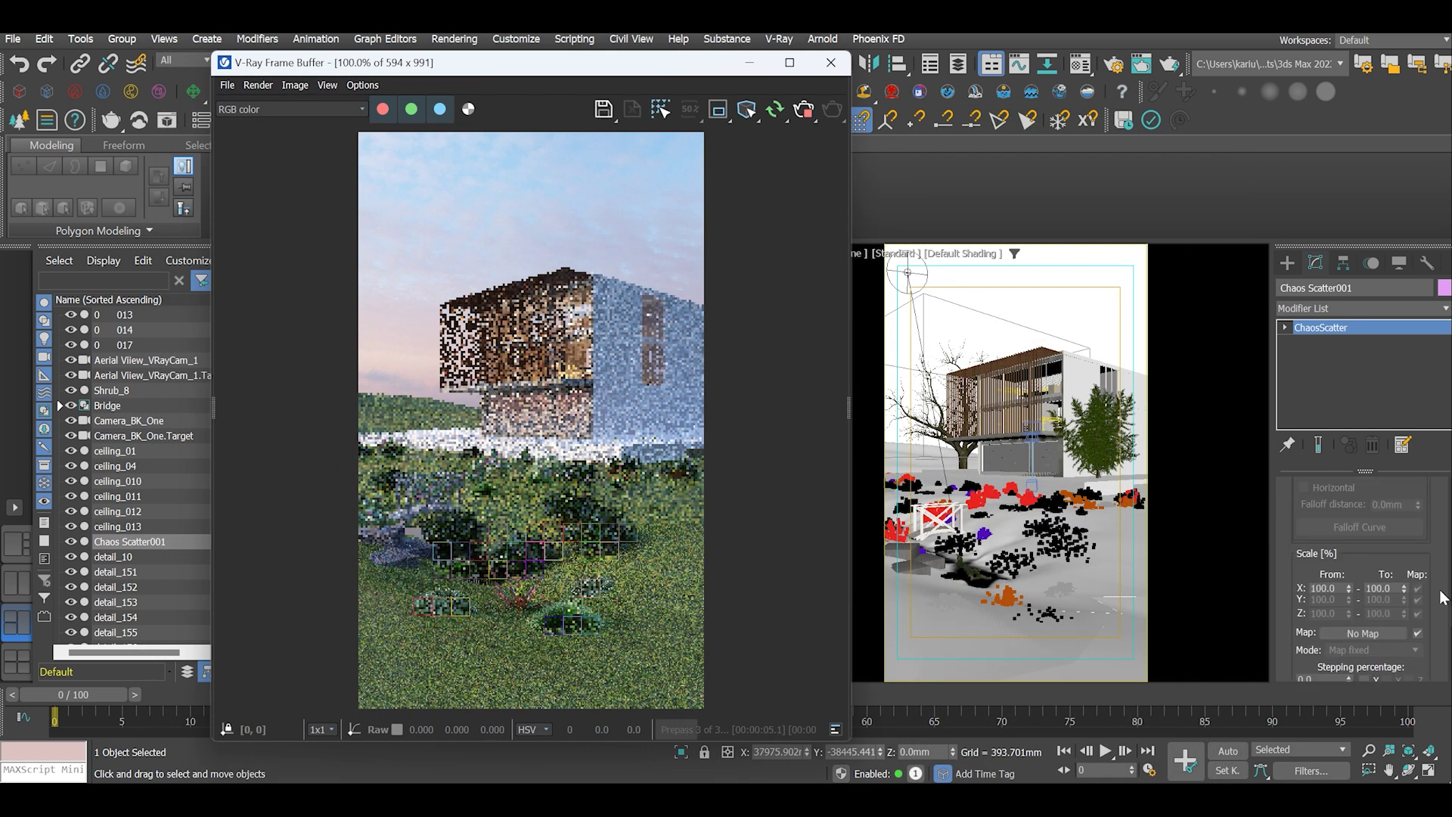
{"action": "scroll", "coordinate": [1441, 574], "scroll_direction": "down", "scroll_amount": 10}
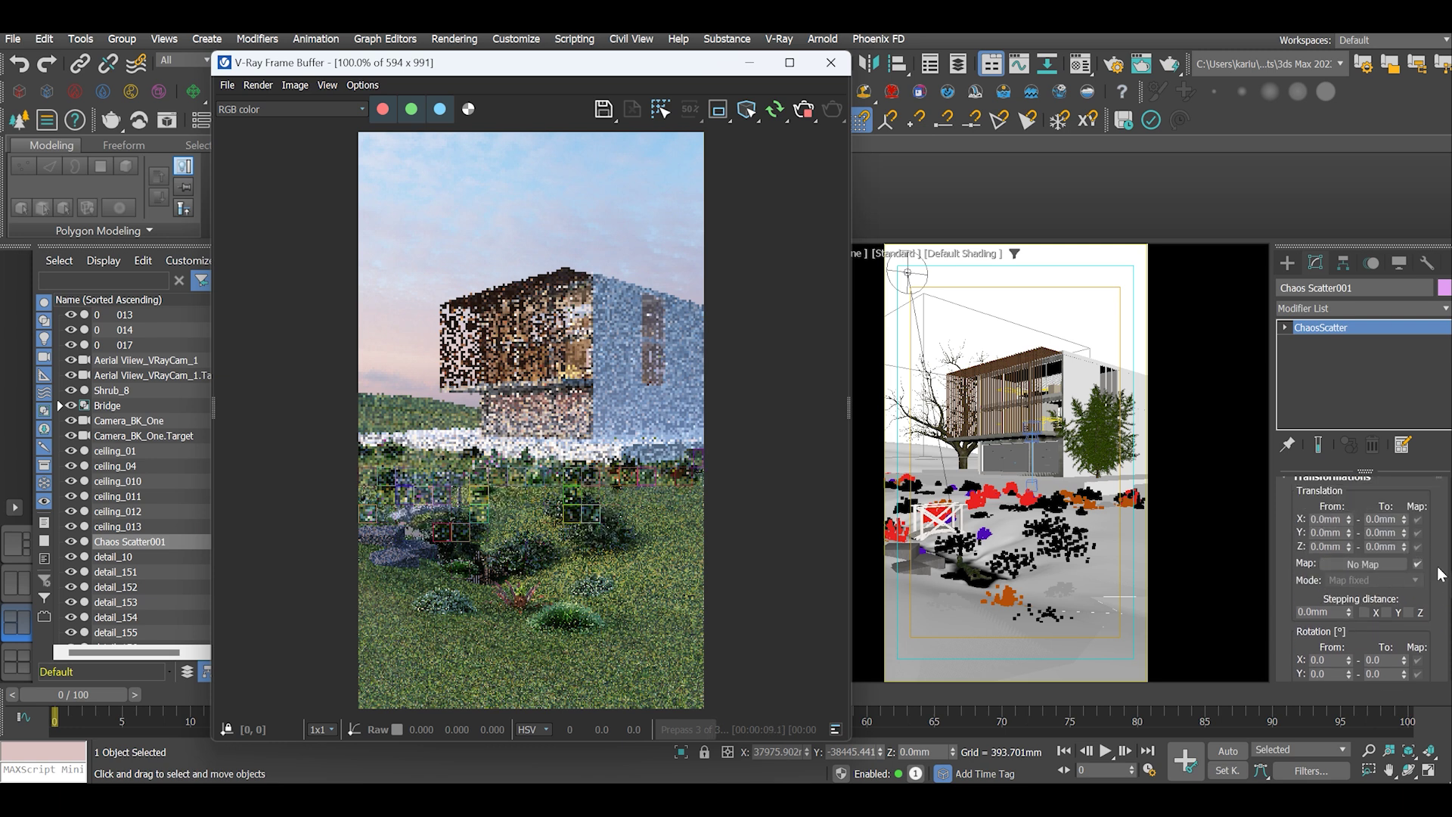
{"action": "scroll", "coordinate": [1347, 579], "scroll_direction": "up", "scroll_amount": 12}
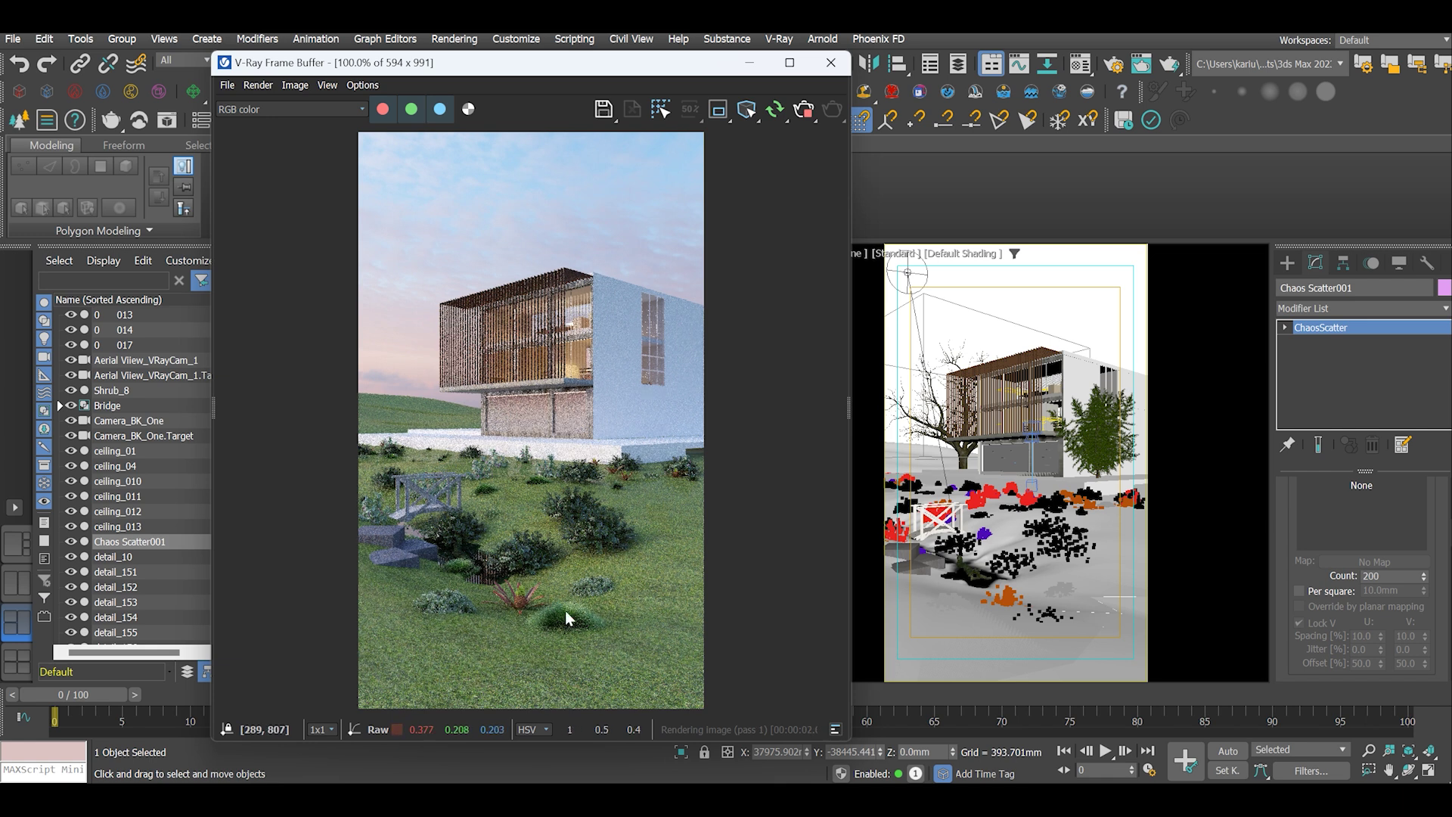
Raise the scatter count to 1000 and dolly the camera closer to the building
{"action": "double_click", "coordinate": [1381, 576]}
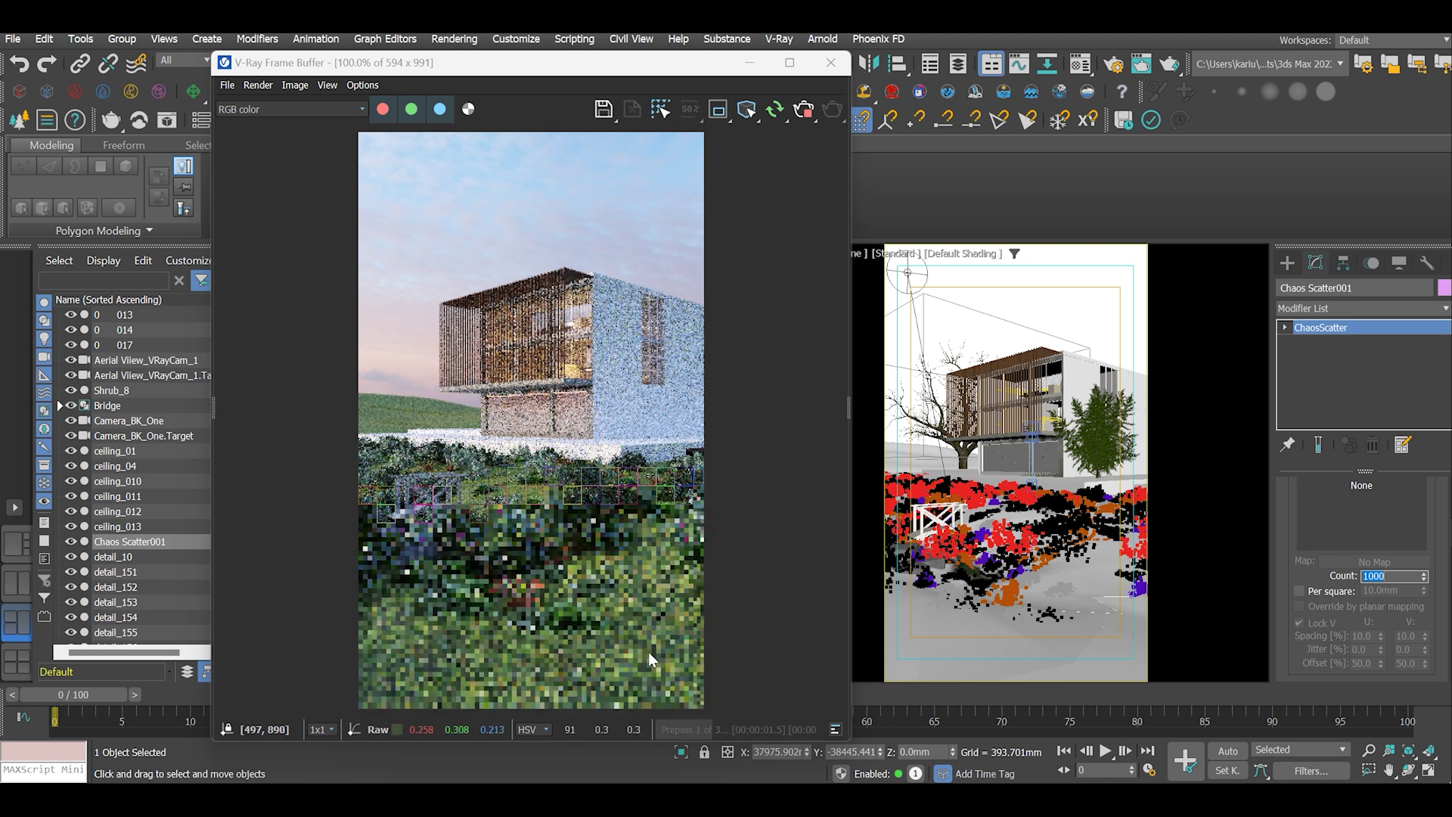
{"action": "right_click", "coordinate": [1170, 577]}
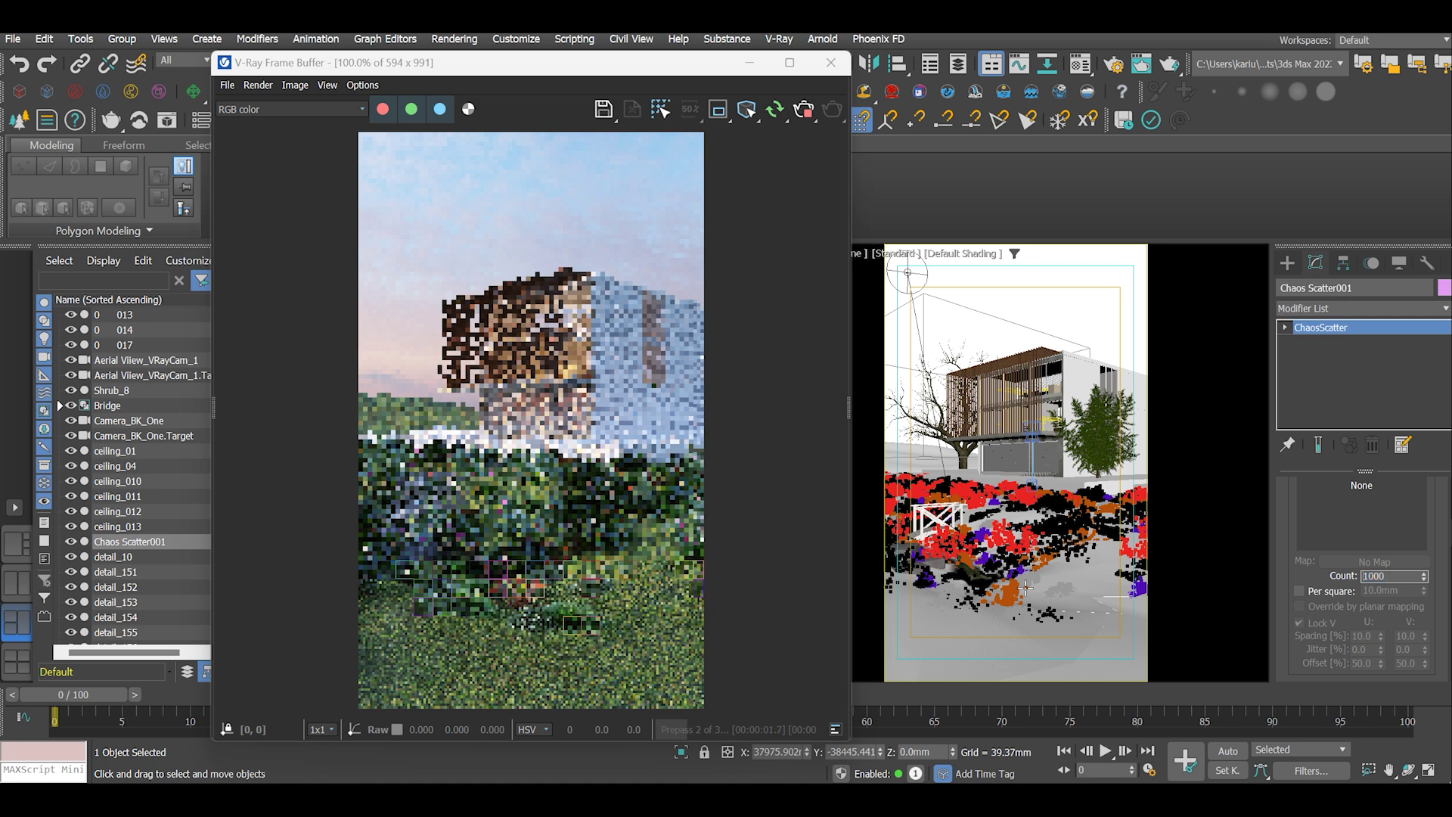
{"action": "left_click", "coordinate": [1369, 750]}
{"action": "left_click_drag", "start_coordinate": [1021, 575], "coordinate": [1078, 501]}
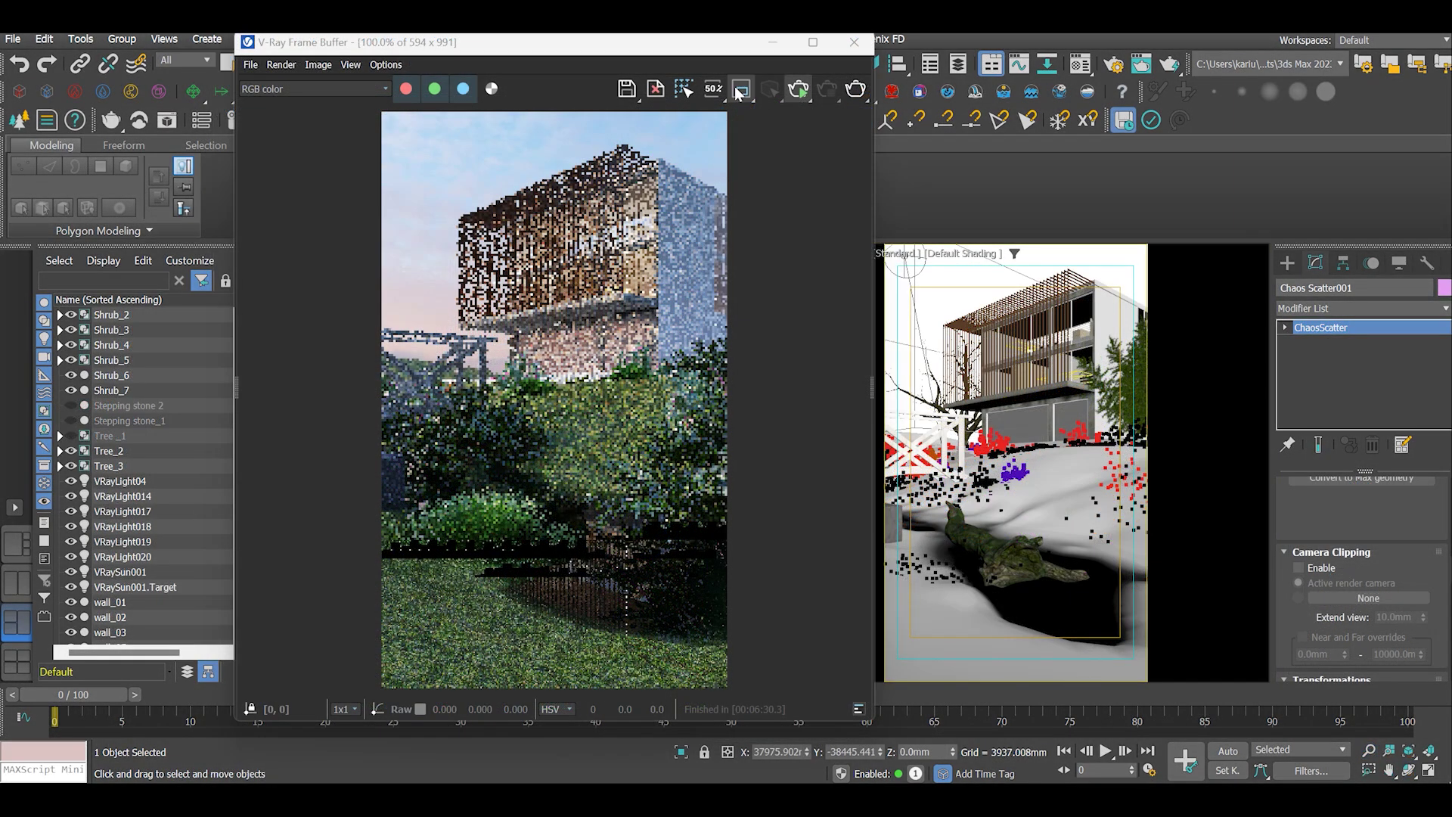
Limit the IPR render to a region covering the lower part of the image
{"action": "left_click", "coordinate": [741, 89]}
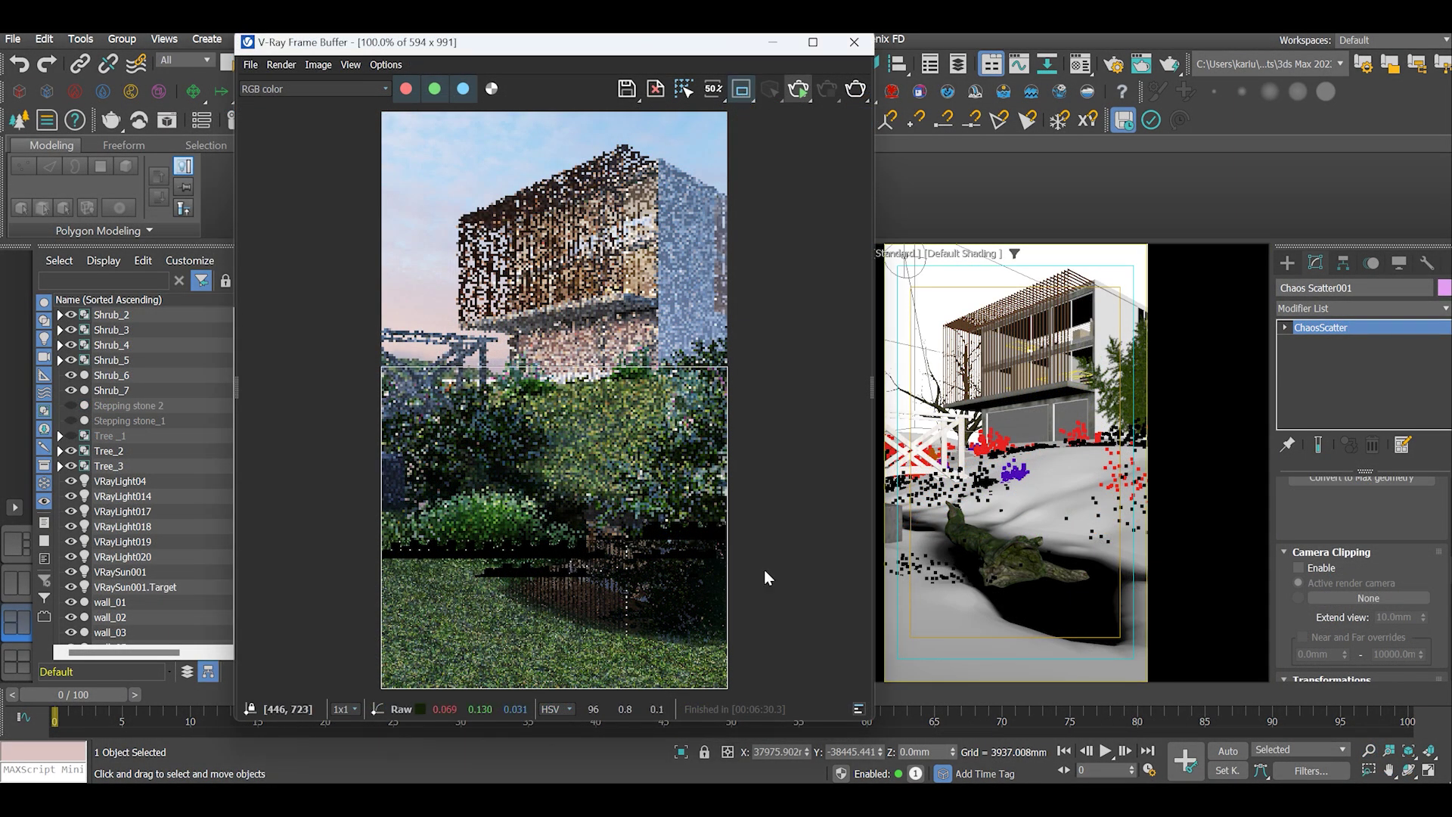
{"action": "scroll", "coordinate": [1354, 559], "scroll_direction": "down", "scroll_amount": 5}
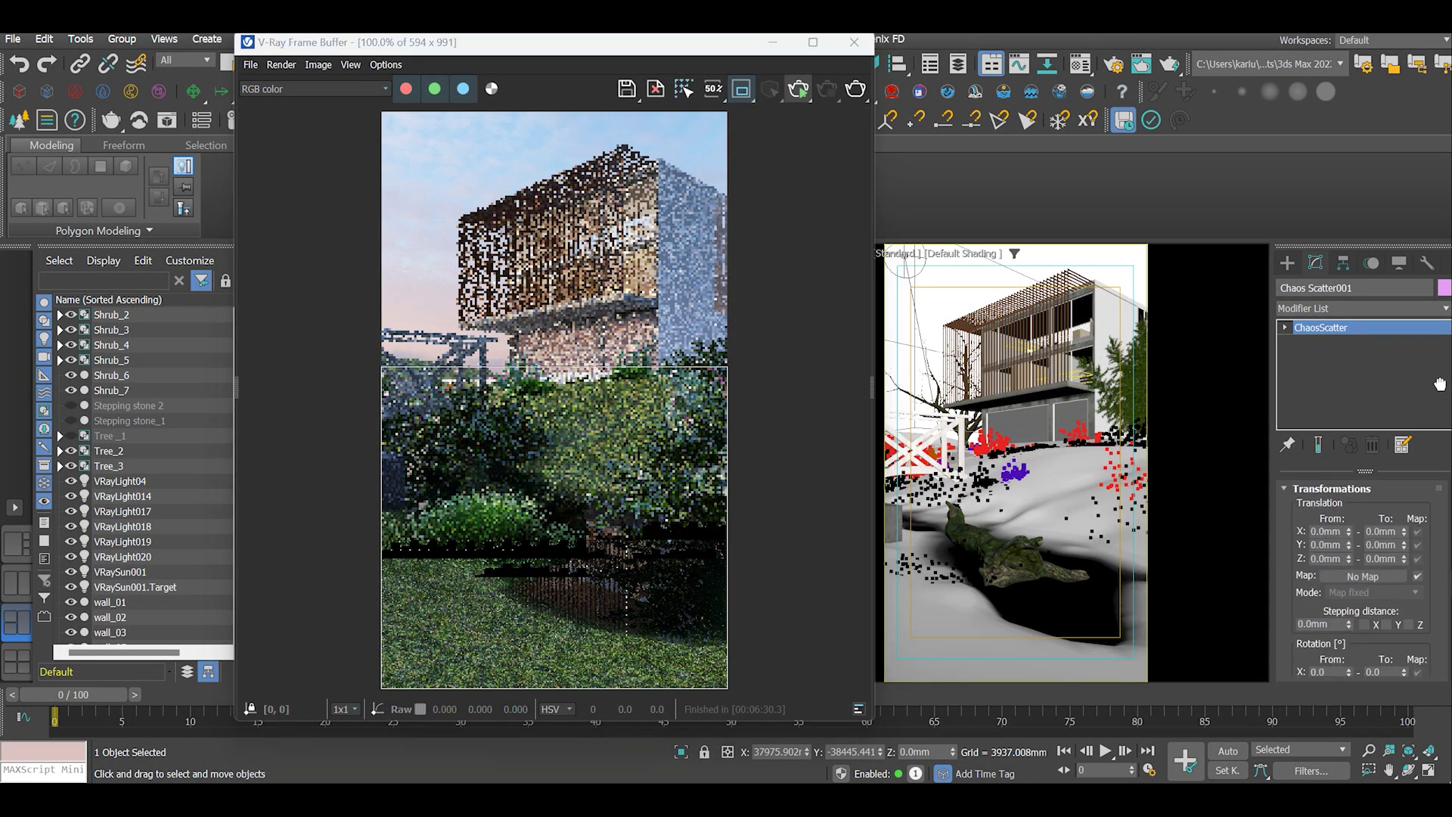
{"action": "left_click", "coordinate": [798, 88]}
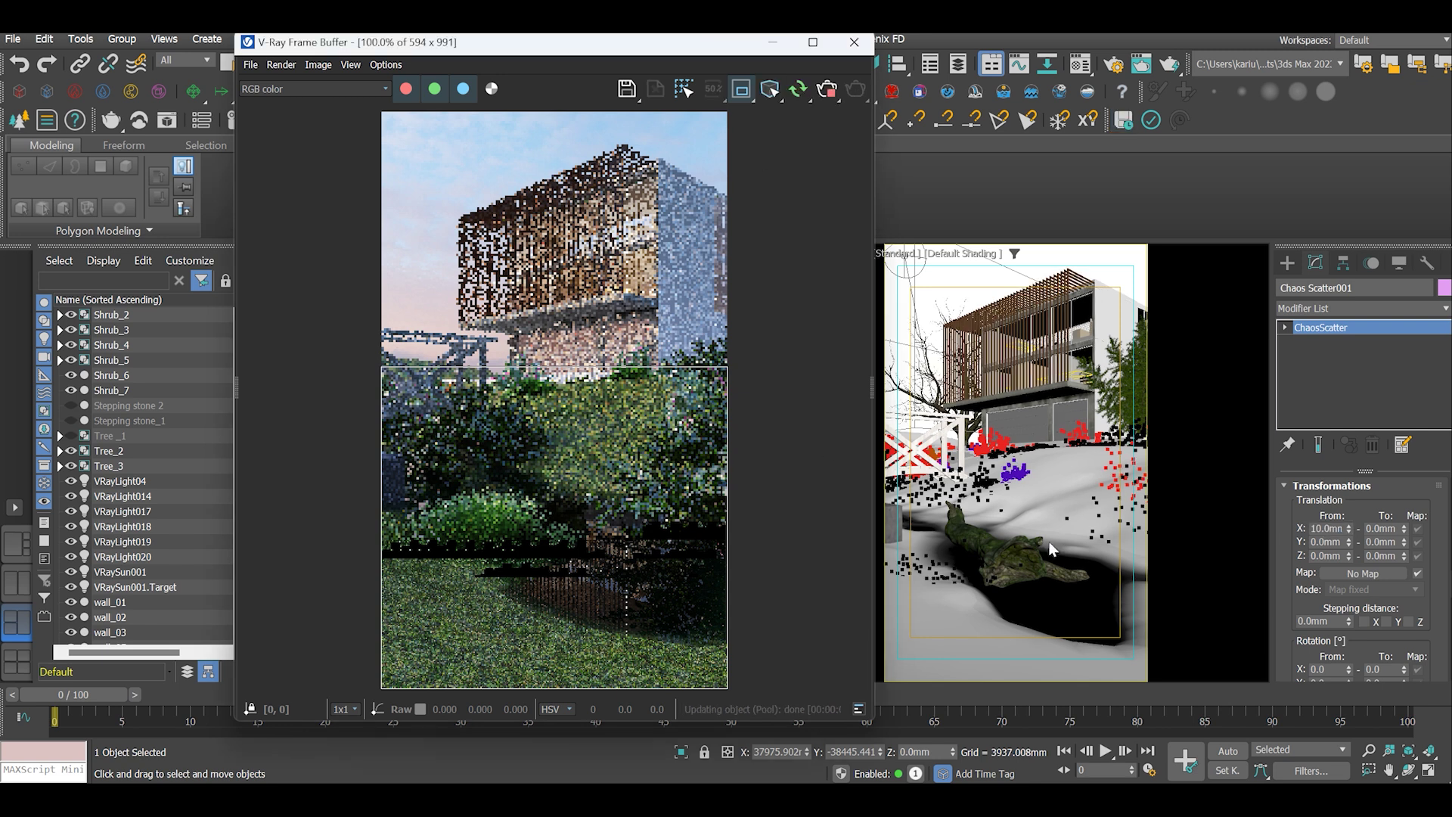
Set the X and Y translation ranges to 10 mm, resetting Z to 0
{"action": "key", "text": "Tab"}
{"action": "type", "text": "10"}
{"action": "key", "text": "Return"}
{"action": "key", "text": "Tab"}
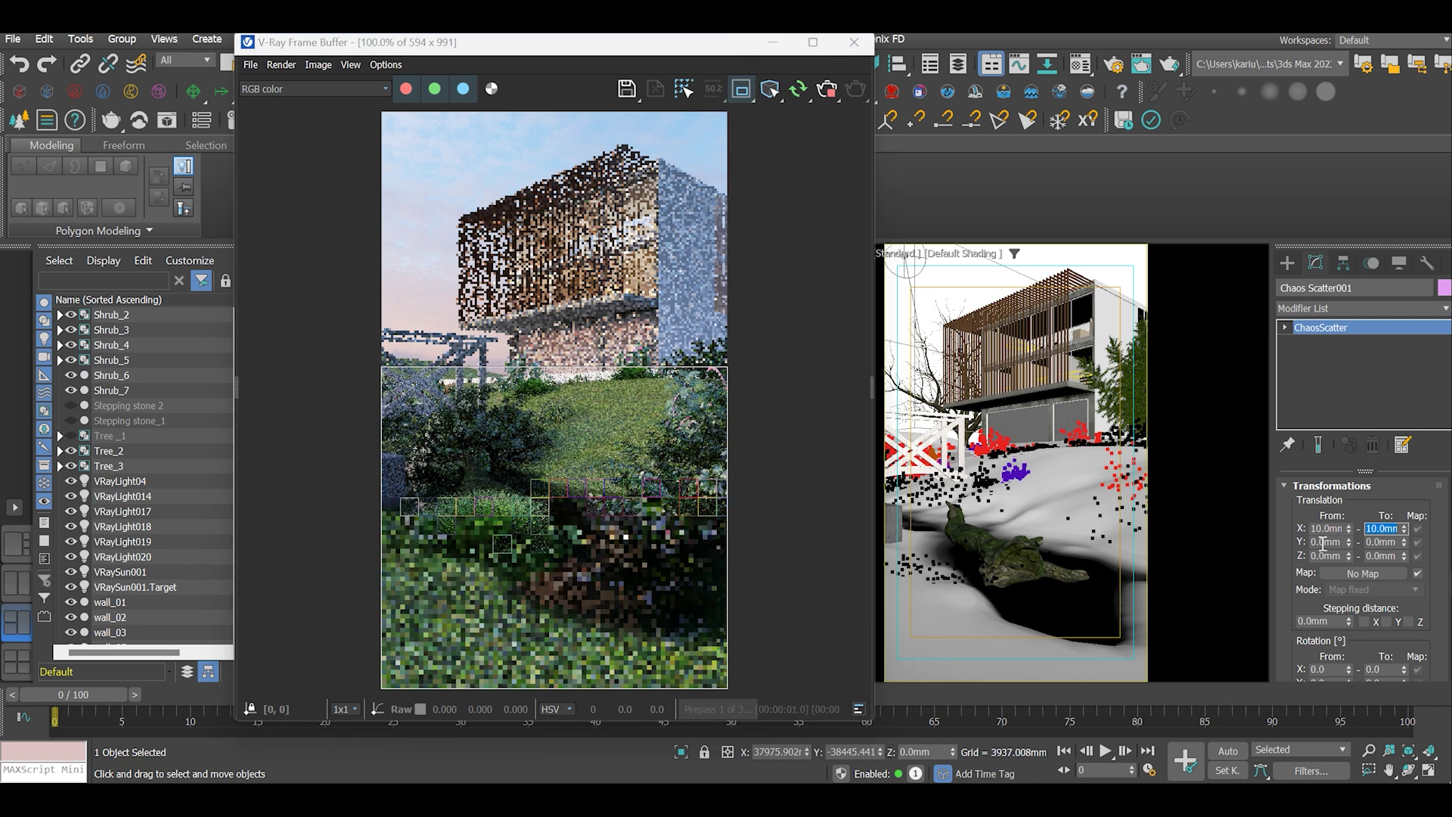
{"action": "type", "text": "10"}
{"action": "key", "text": "Tab"}
{"action": "type", "text": "10"}
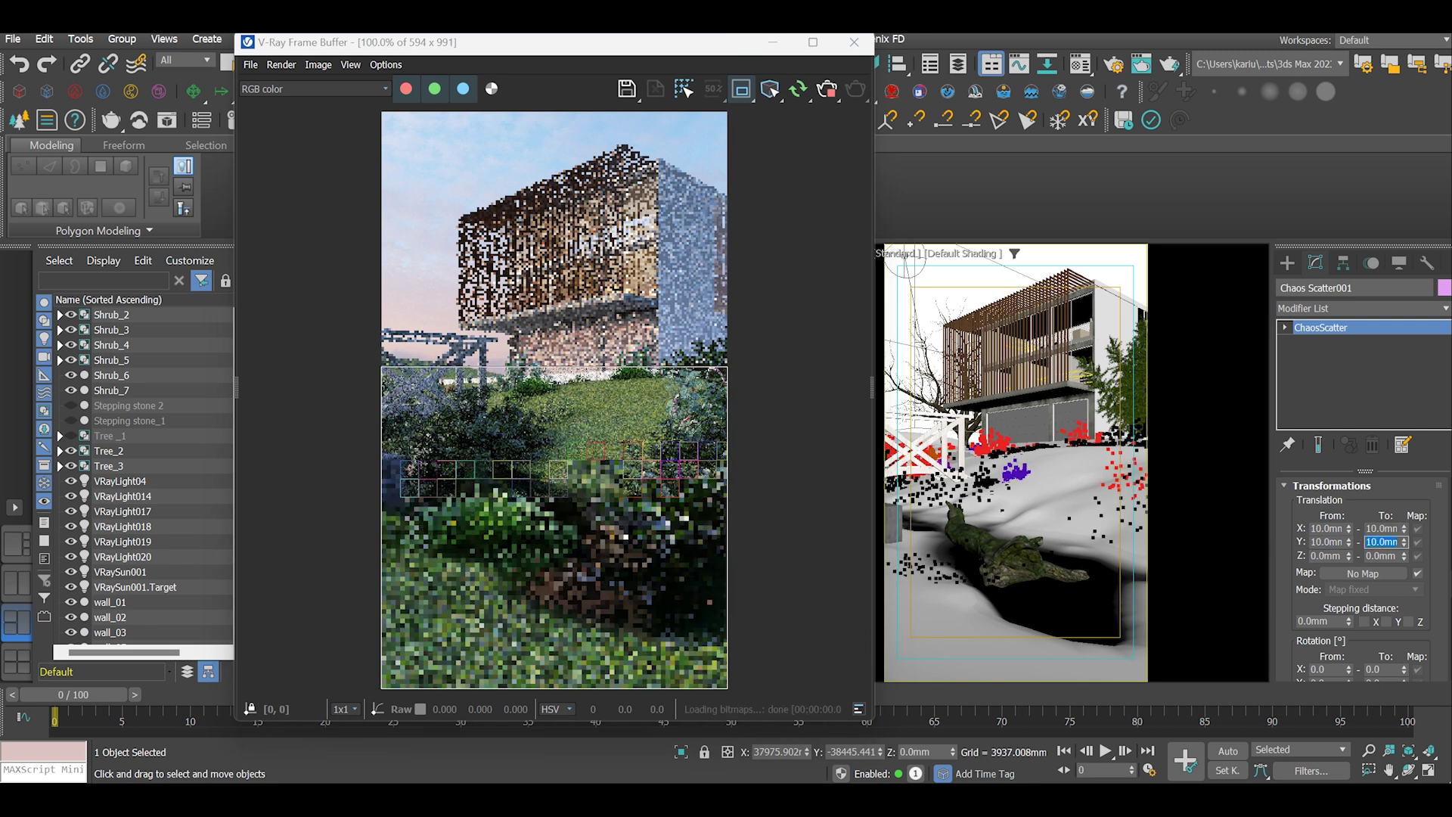
{"action": "key", "text": "Tab"}
{"action": "type", "text": "10"}
{"action": "key", "text": "Return"}
{"action": "key", "text": "Tab"}
{"action": "type", "text": "10"}
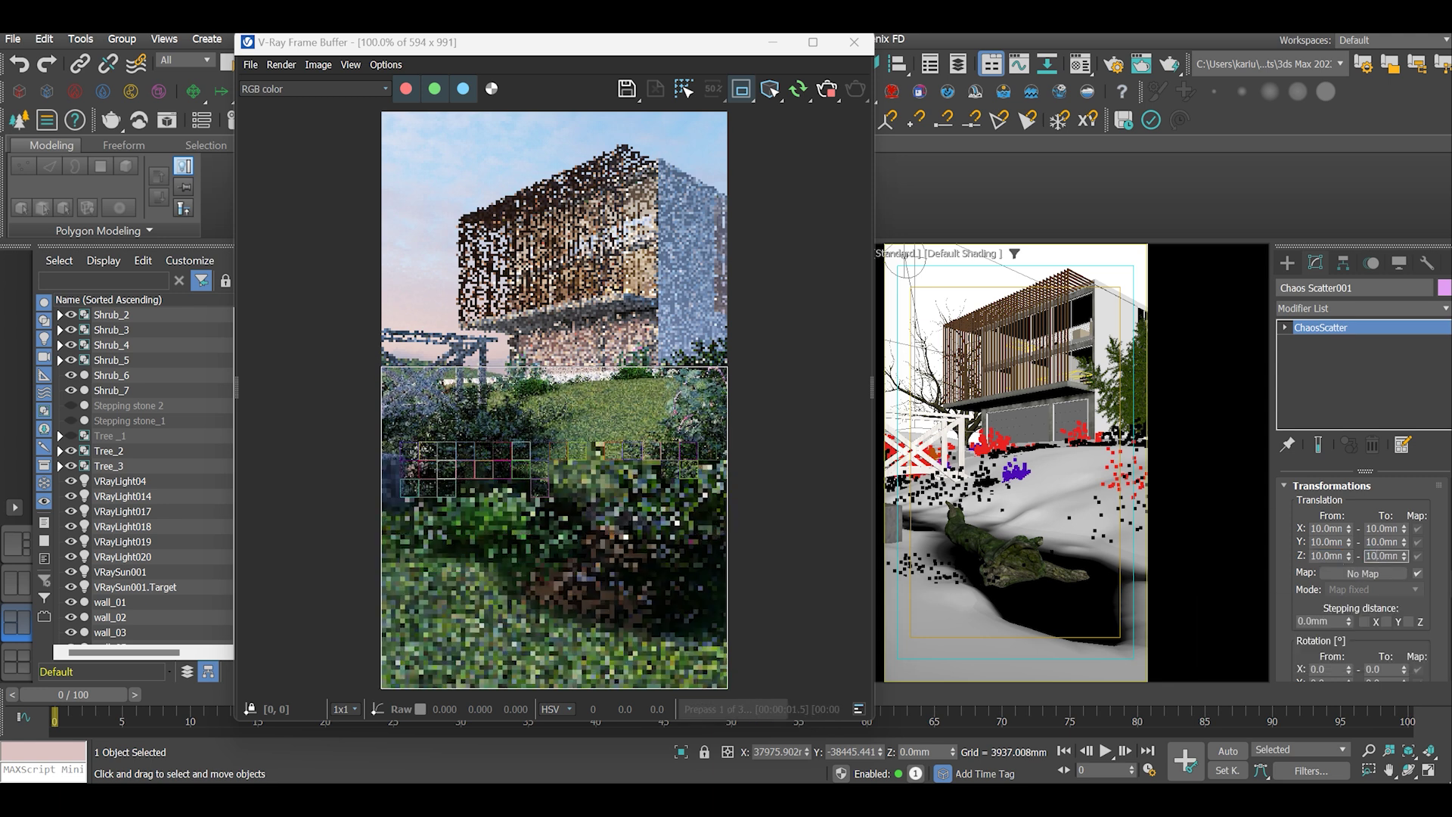
{"action": "key", "text": "Return"}
{"action": "type", "text": "0"}
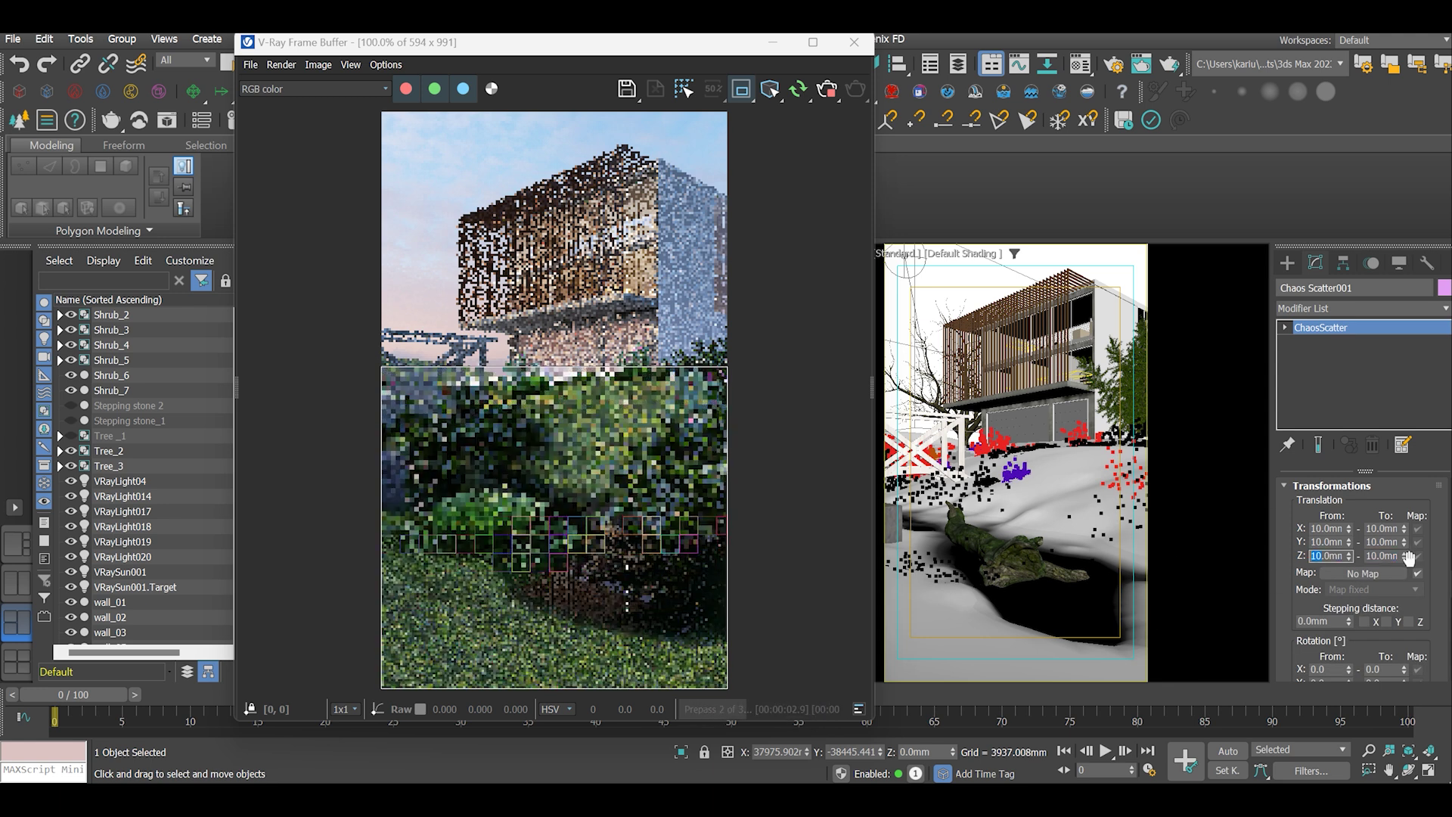
{"action": "key", "text": "Return"}
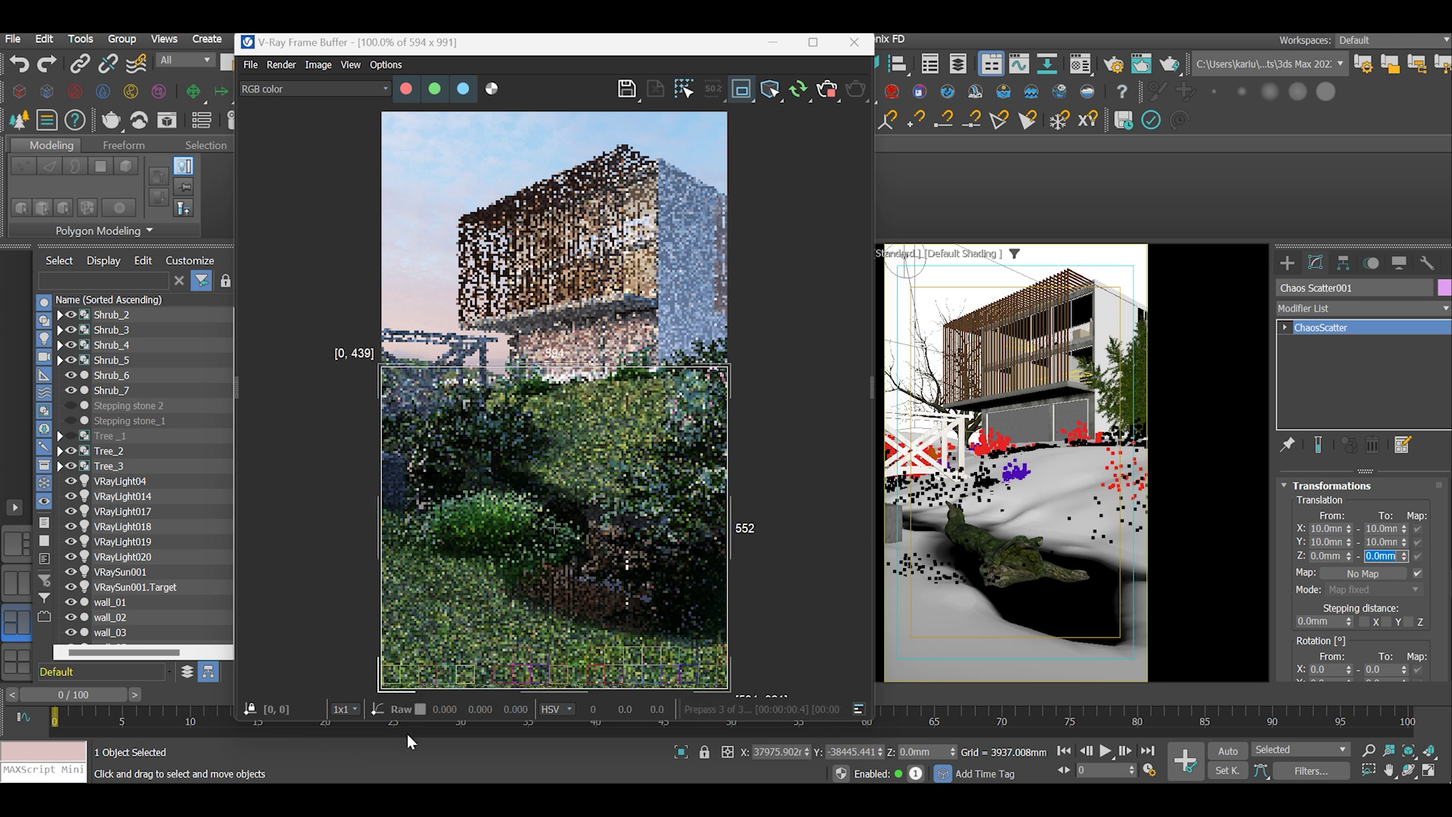
Try a 60° X rotation range, then reset From and To X rotation to 0
{"action": "scroll", "coordinate": [1441, 522], "scroll_direction": "down", "scroll_amount": 3}
{"action": "scroll", "coordinate": [1444, 518], "scroll_direction": "down", "scroll_amount": 2}
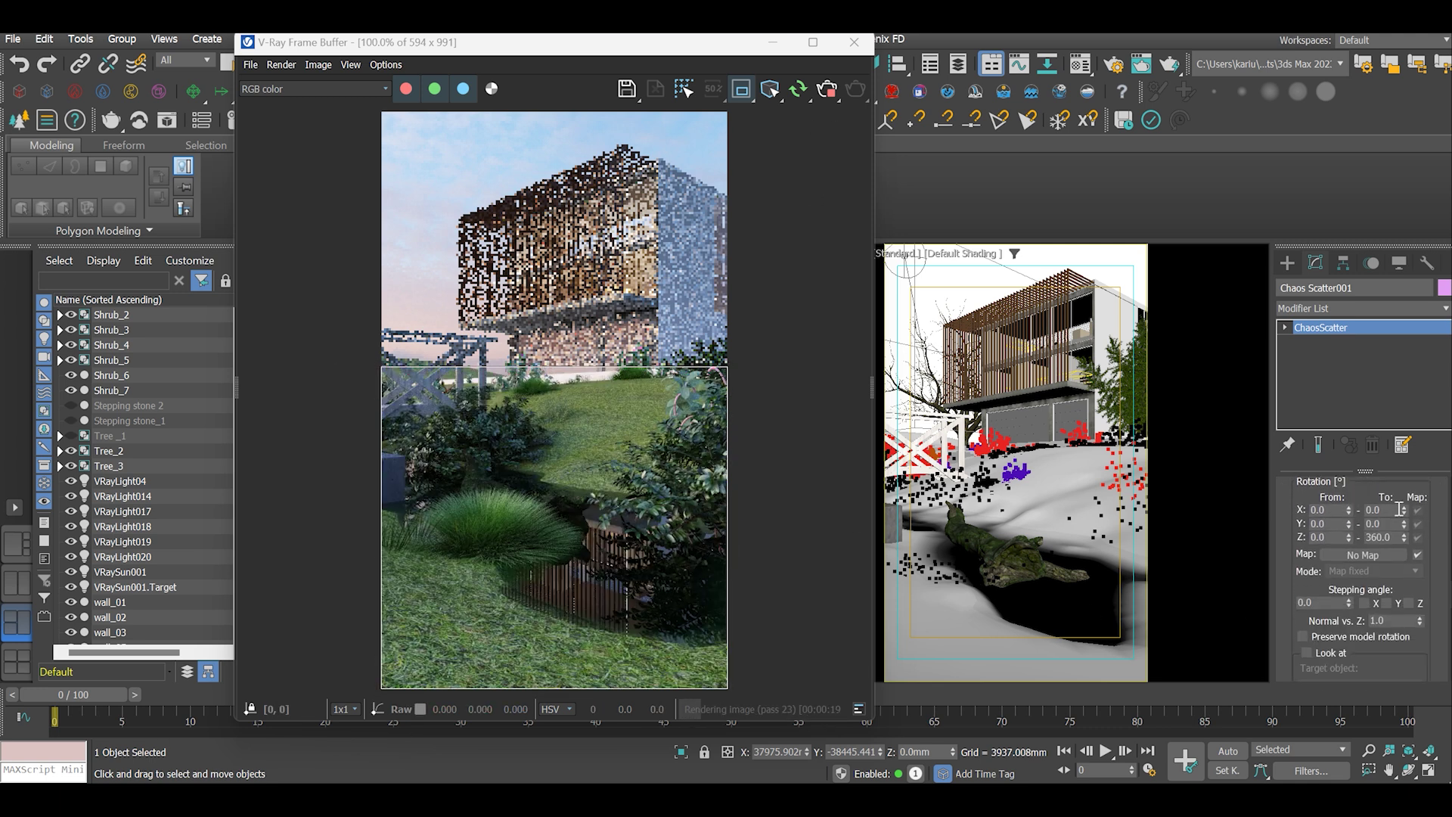
{"action": "key", "text": "Tab"}
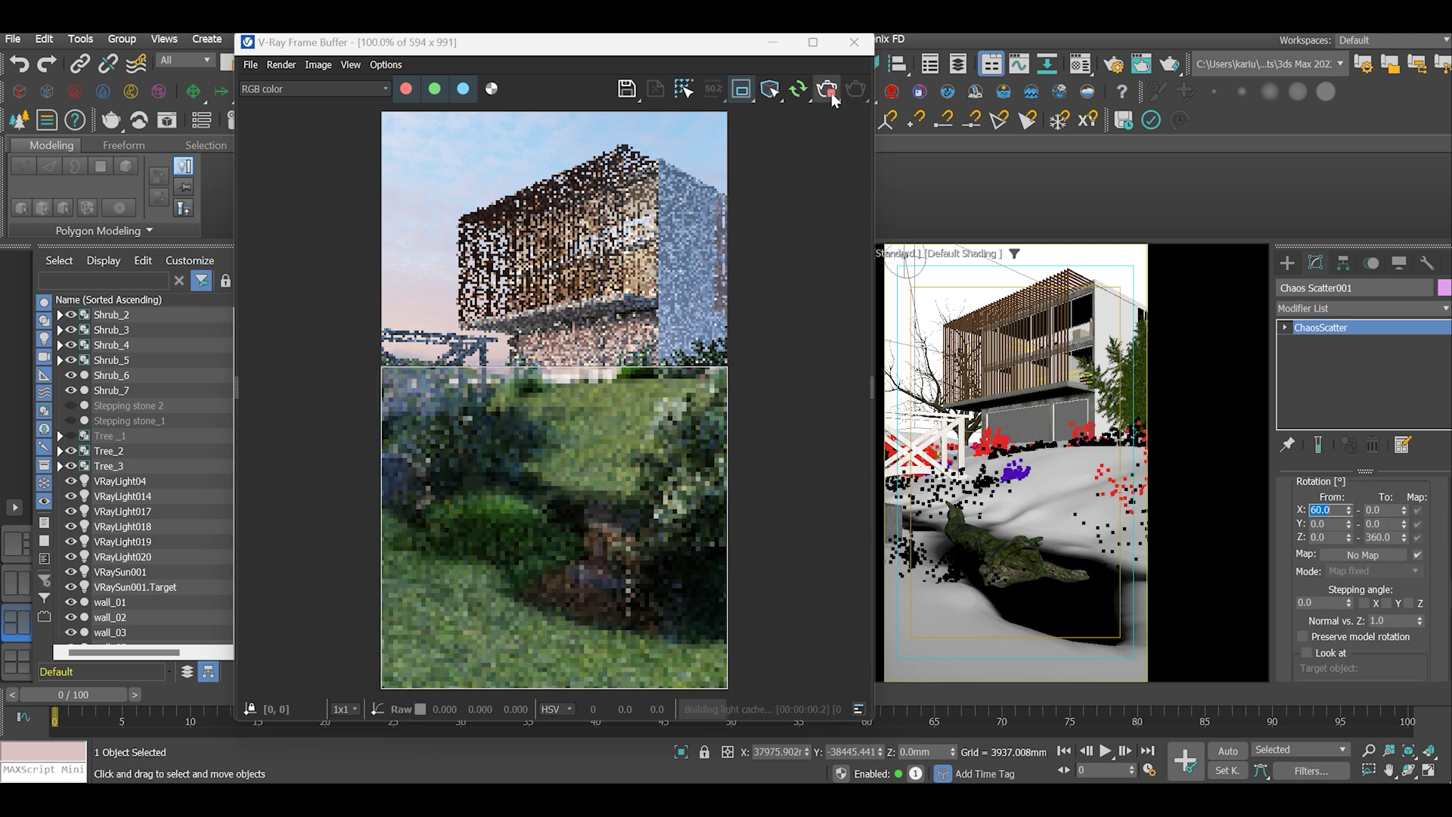
{"action": "type", "text": "60"}
{"action": "key", "text": "Return"}
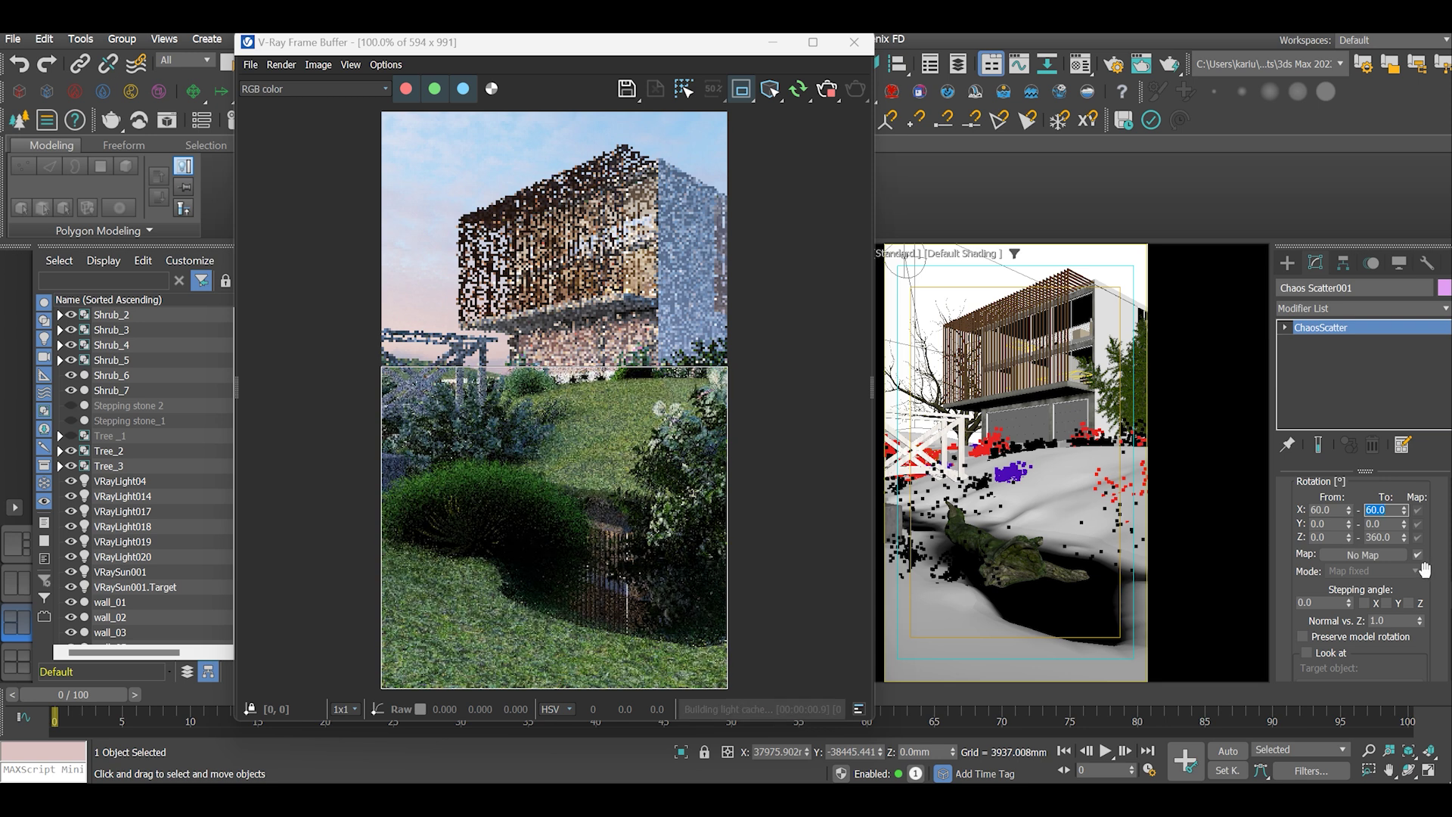
{"action": "type", "text": "0"}
{"action": "key", "text": "Return"}
{"action": "key", "text": "shift+Tab"}
{"action": "type", "text": "0"}
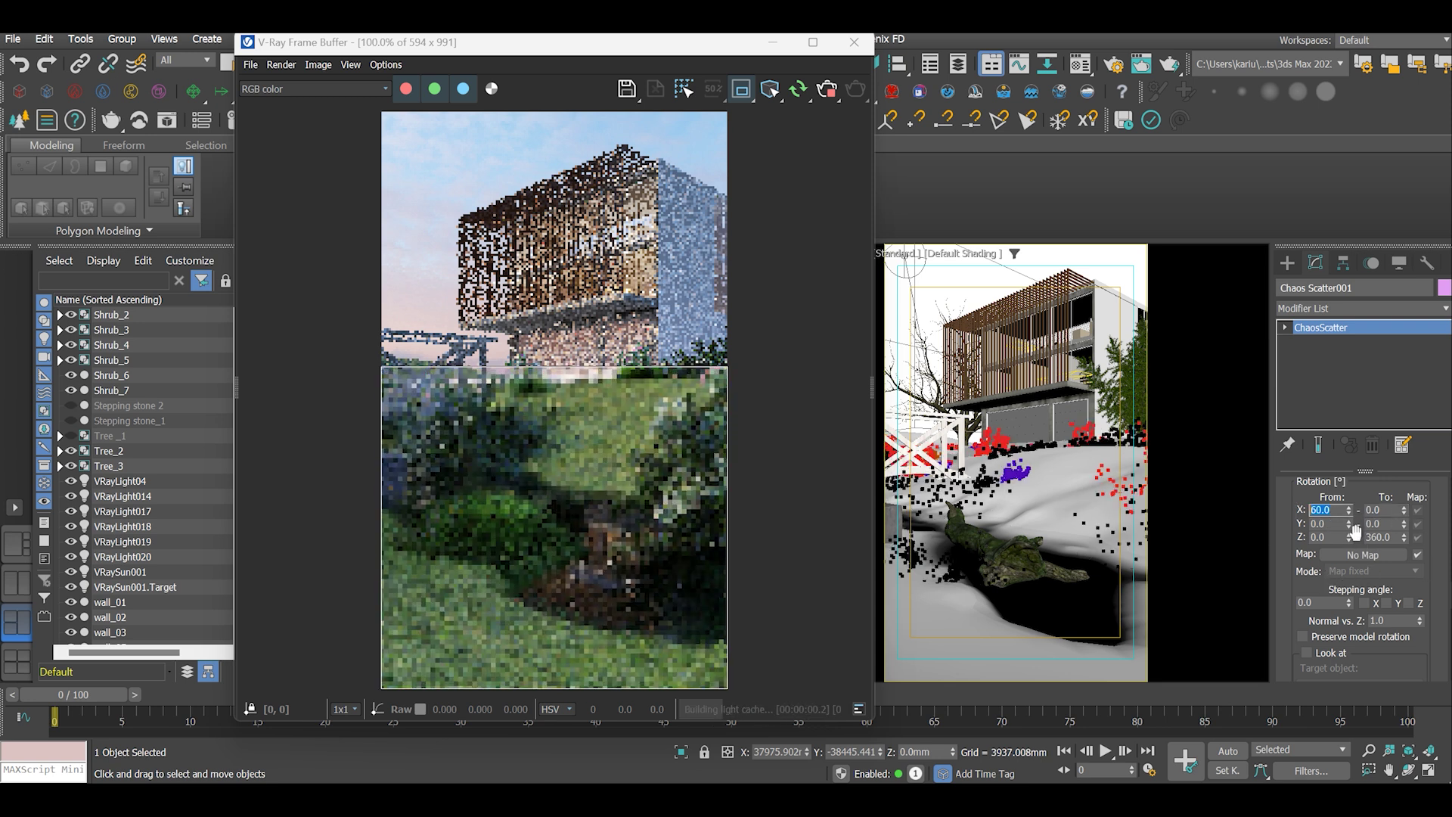
{"action": "key", "text": "Return"}
{"action": "scroll", "coordinate": [1434, 571], "scroll_direction": "down", "scroll_amount": 5}
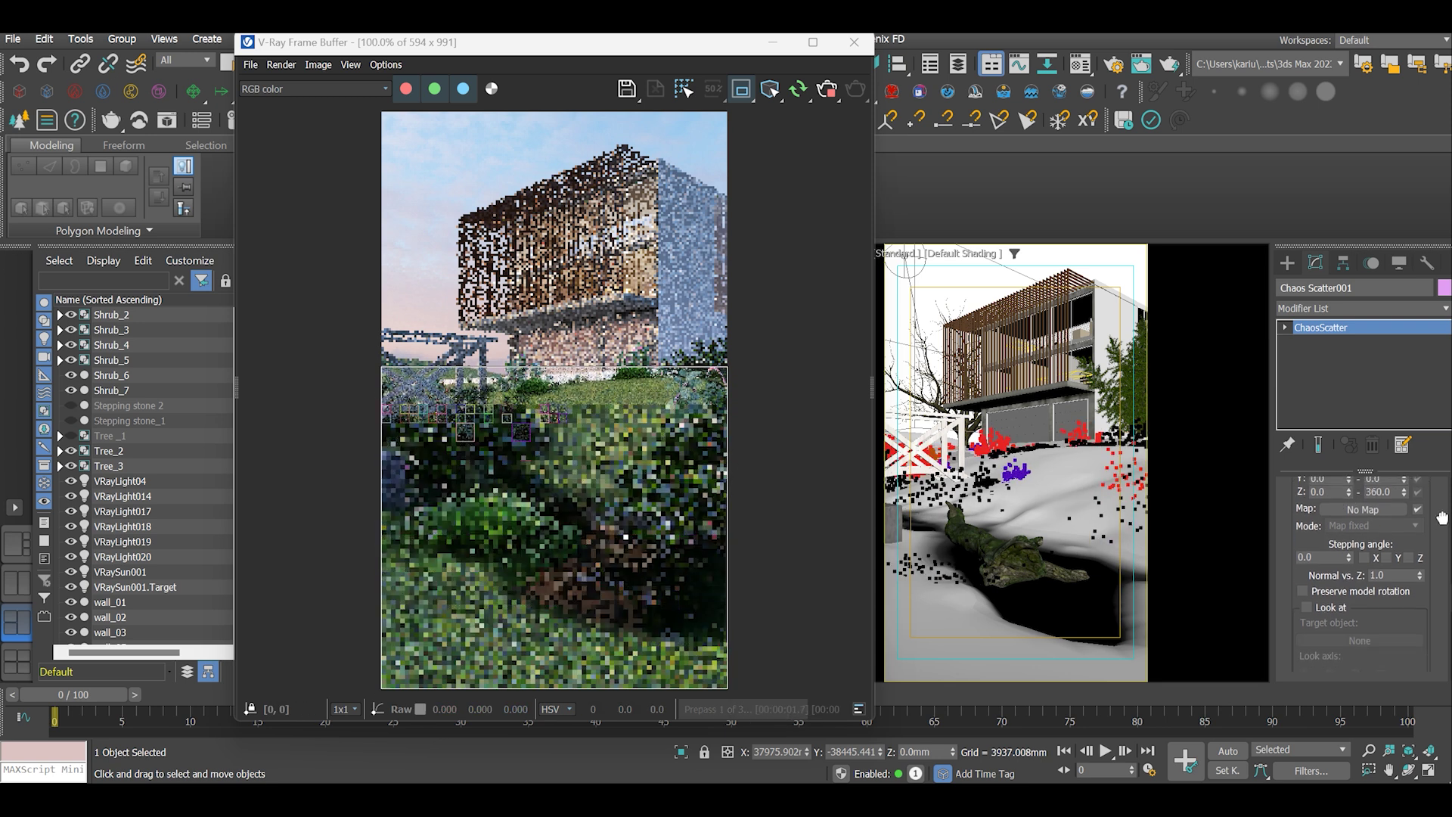
{"action": "scroll", "coordinate": [1429, 481], "scroll_direction": "down", "scroll_amount": 2}
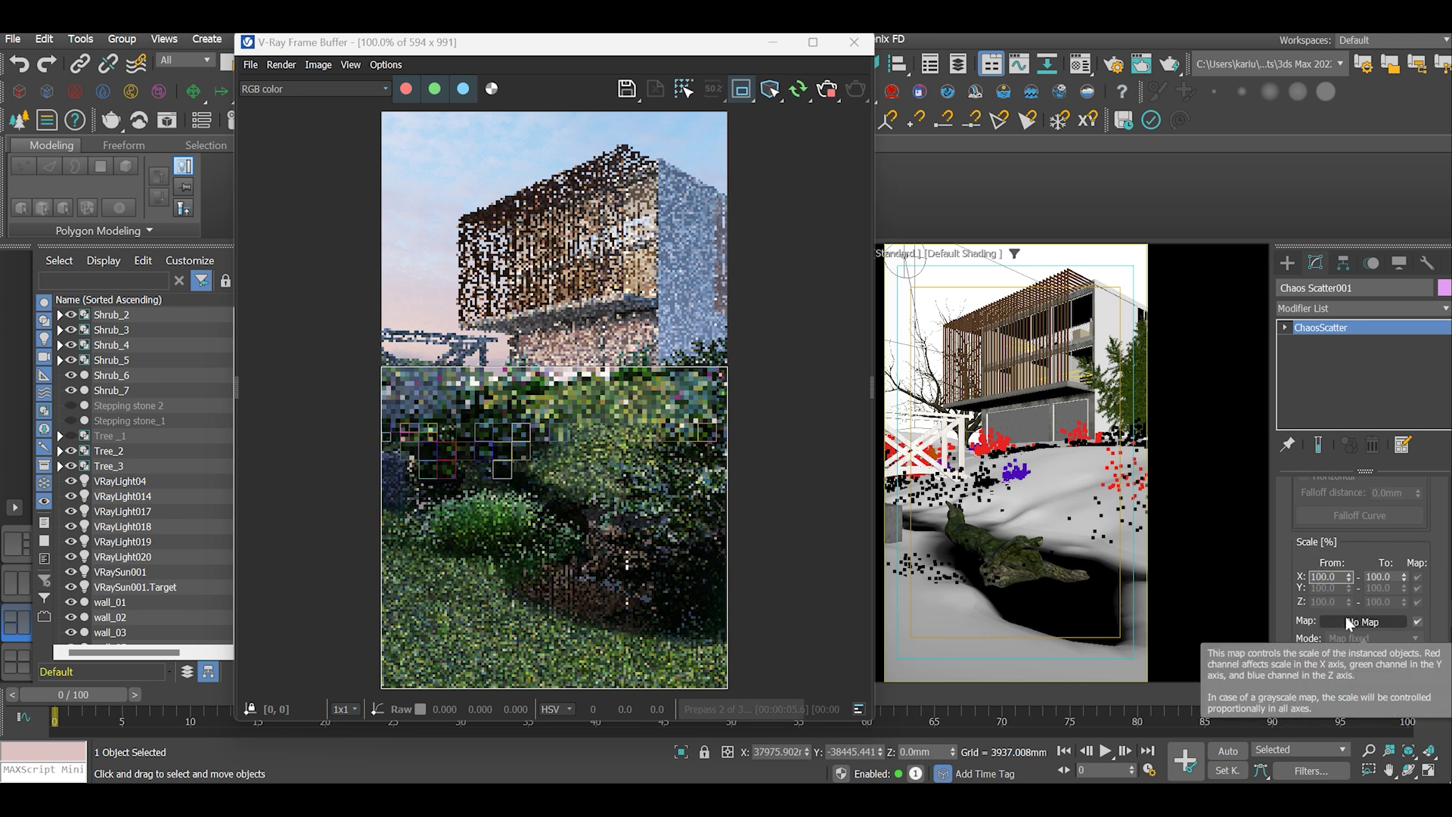
Set the Scale From X value to 70 so shrub X scale varies 70–100%
{"action": "left_click", "coordinate": [1333, 578]}
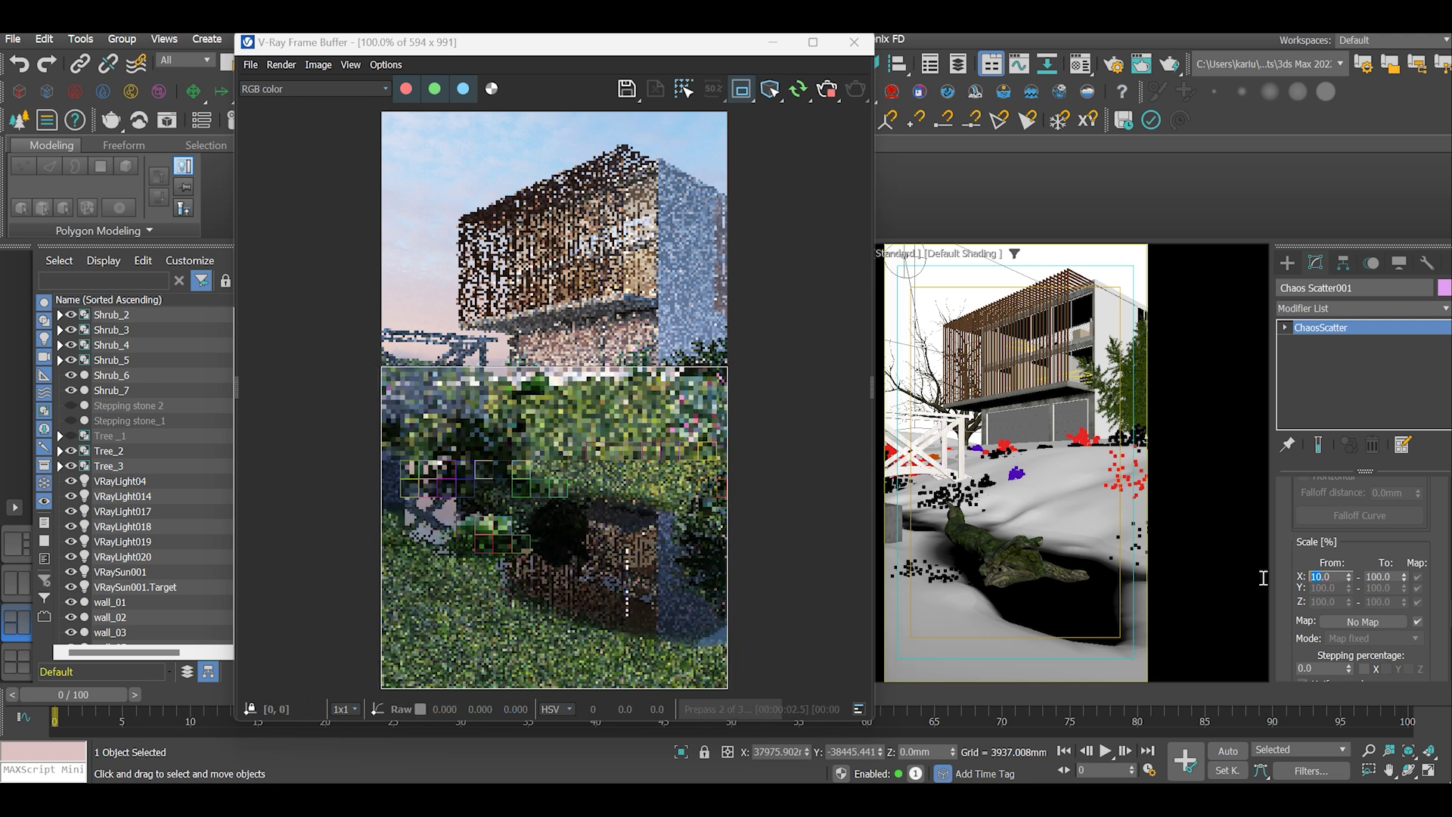
{"action": "type", "text": "70"}
{"action": "key", "text": "Return"}
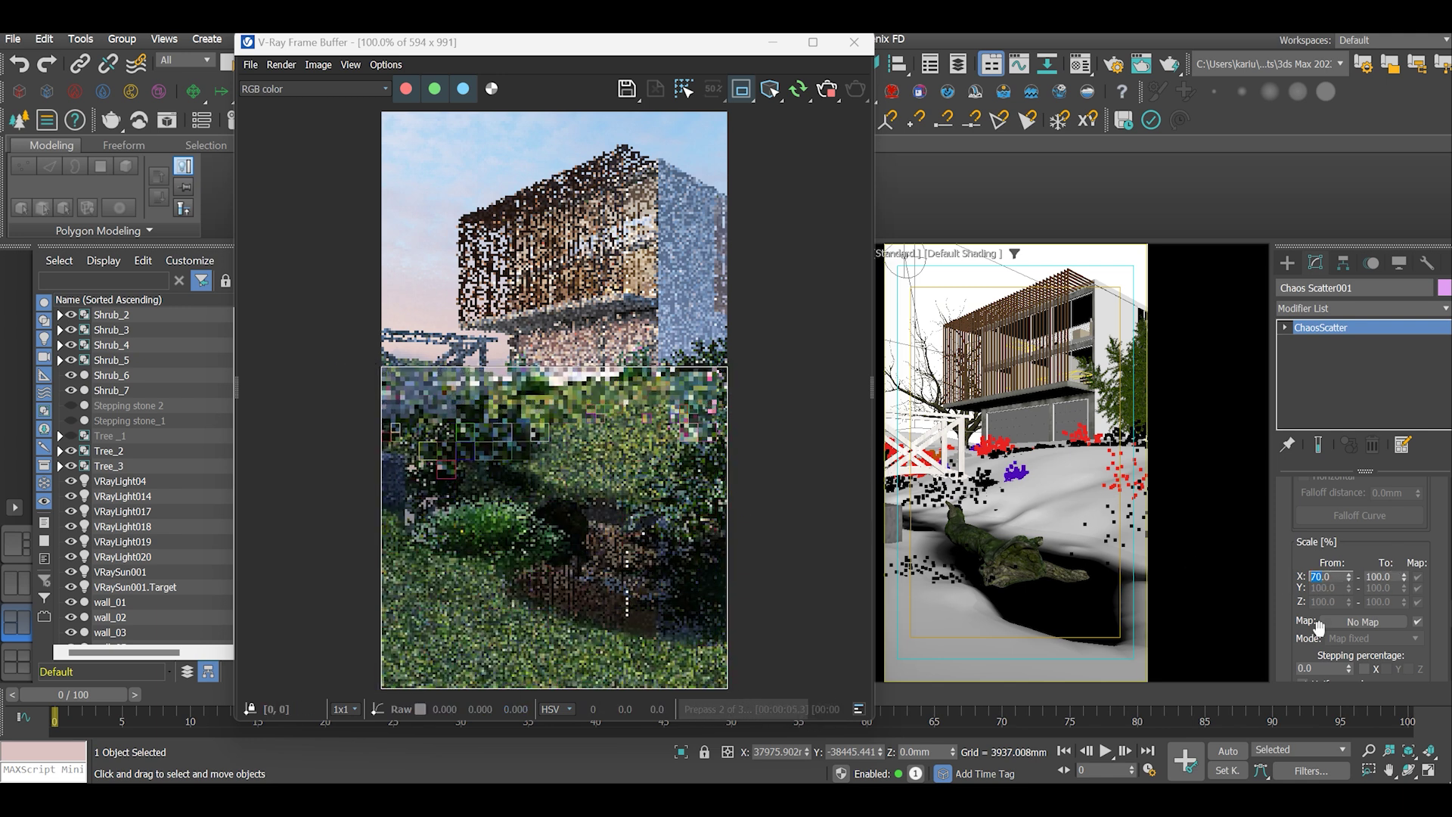
{"action": "key", "text": "Return"}
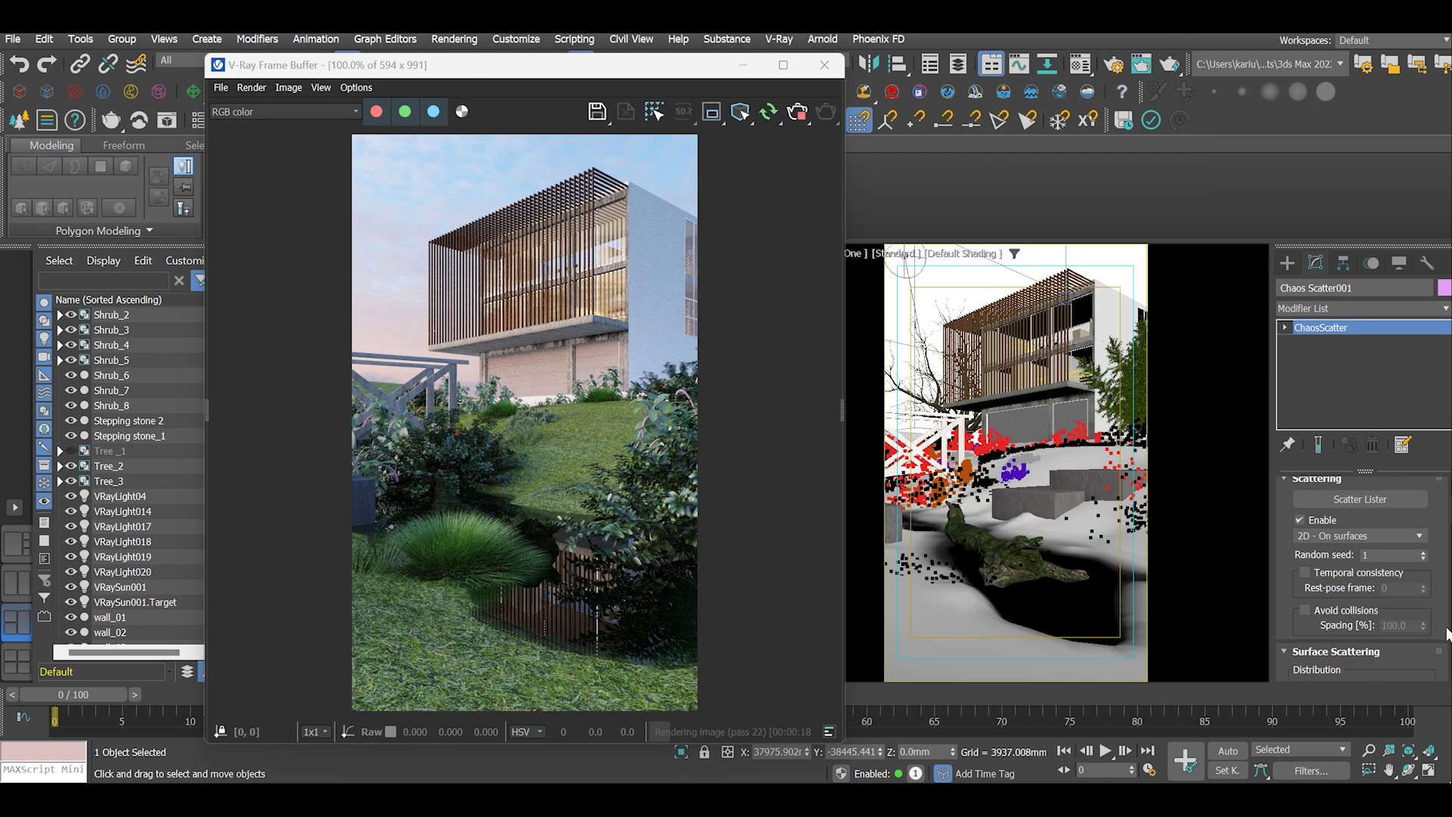
Set Shrub_7's frequency in the instanced models list to 0.2
{"action": "scroll", "coordinate": [1444, 621], "scroll_direction": "up", "scroll_amount": 5}
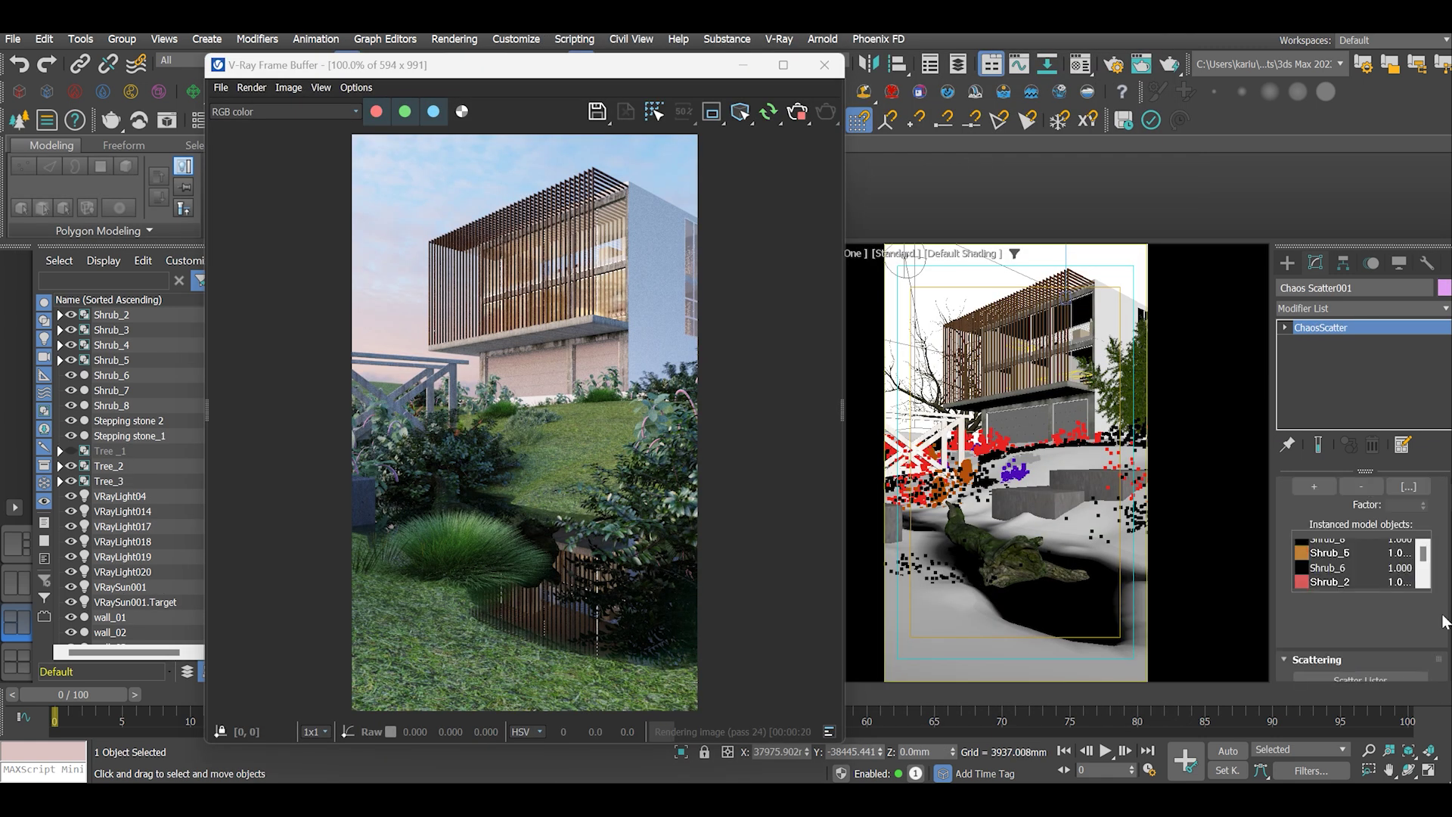
{"action": "scroll", "coordinate": [1445, 622], "scroll_direction": "up", "scroll_amount": 2}
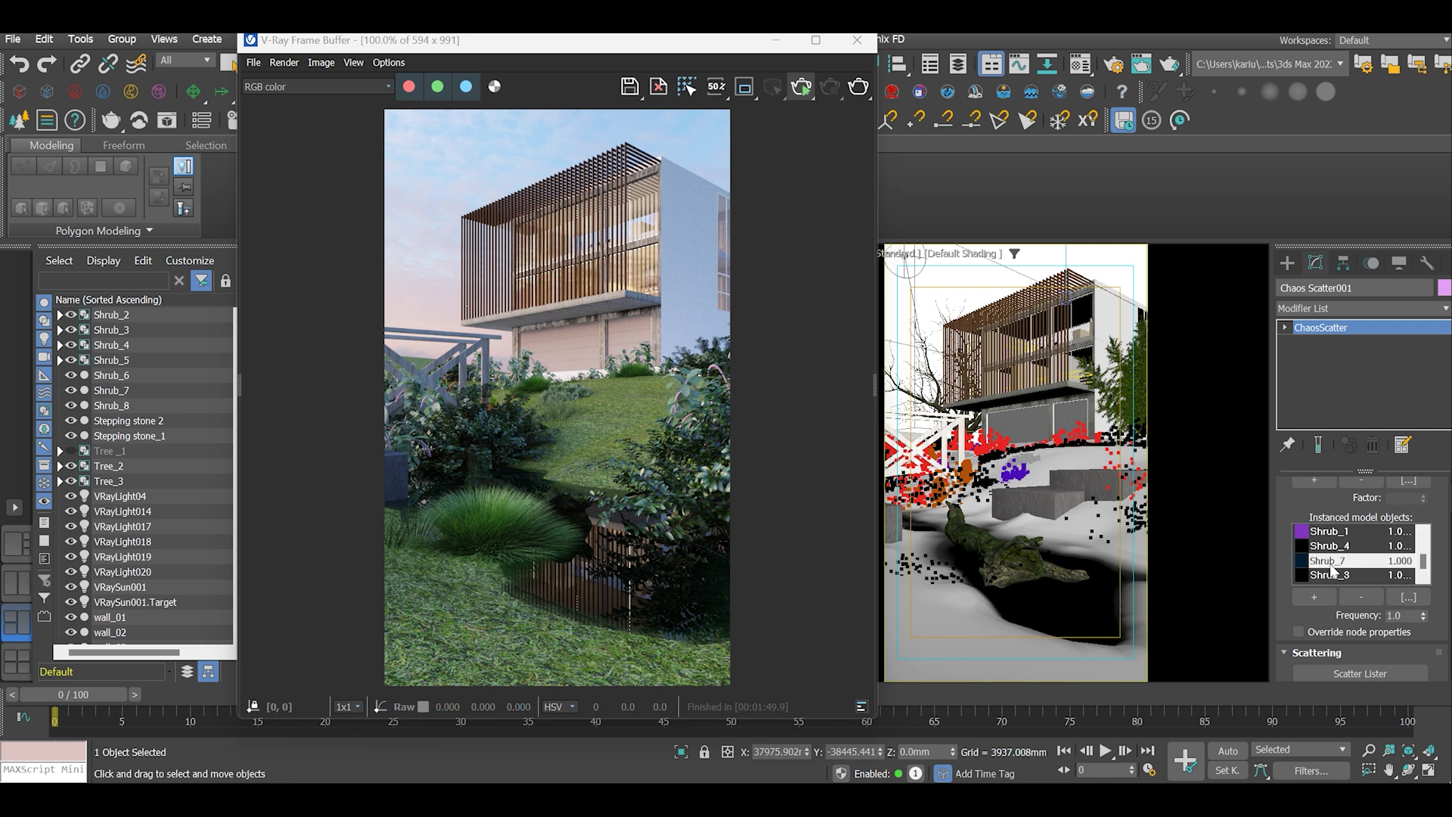
{"action": "left_click", "coordinate": [1333, 572]}
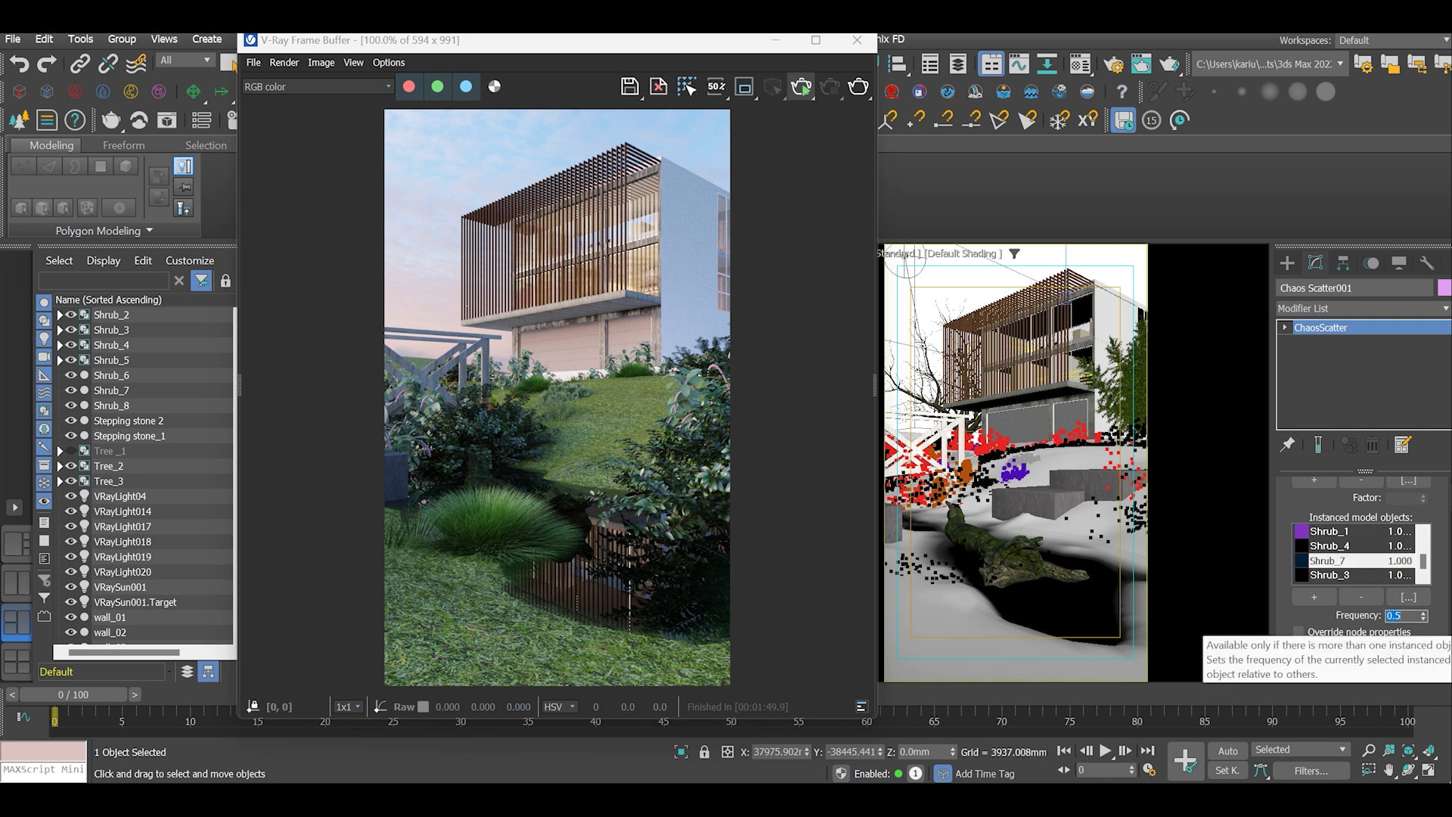
{"action": "key", "text": "Return"}
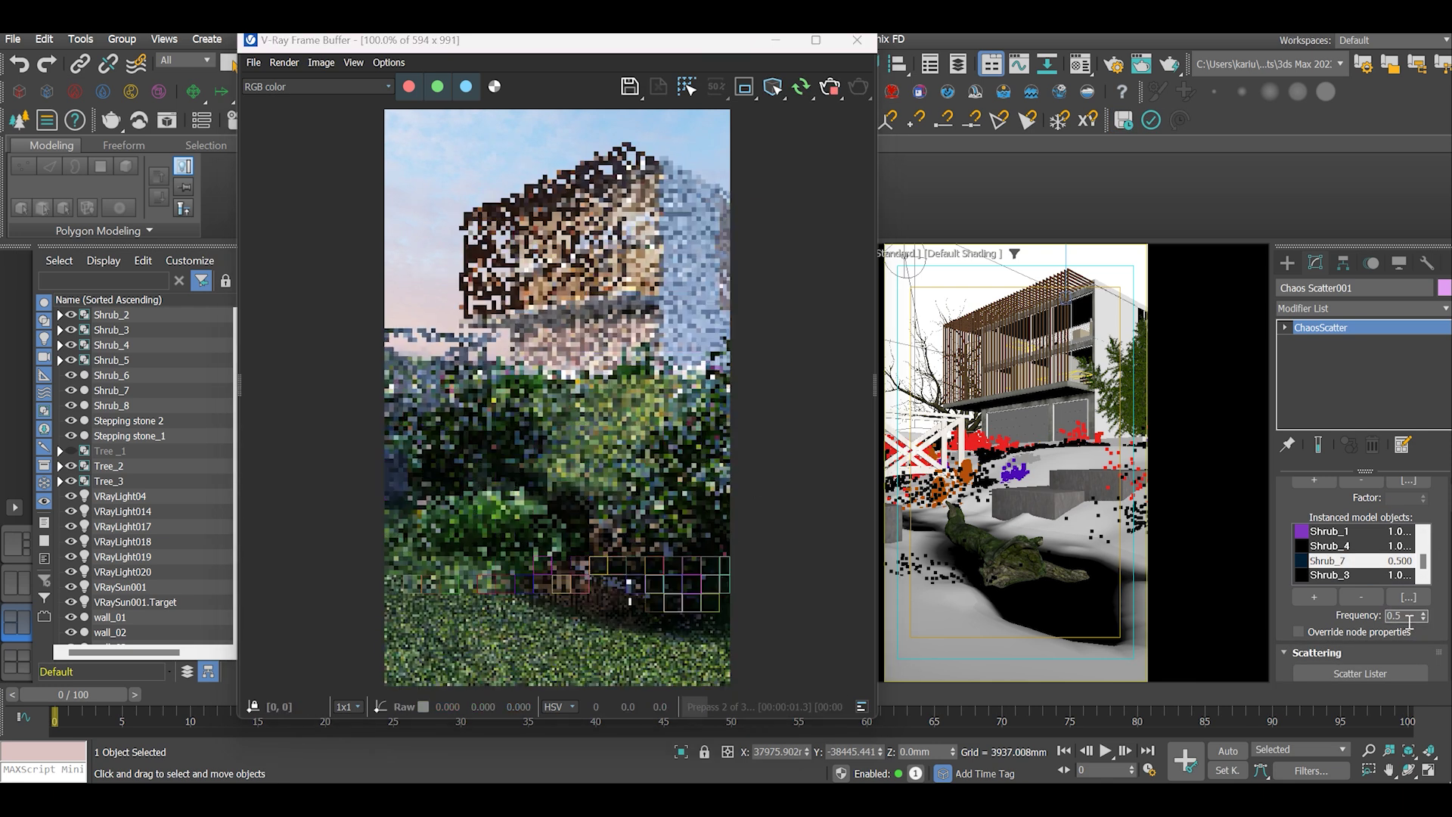
{"action": "double_click", "coordinate": [1394, 616]}
{"action": "type", "text": "0.2"}
{"action": "key", "text": "Return"}
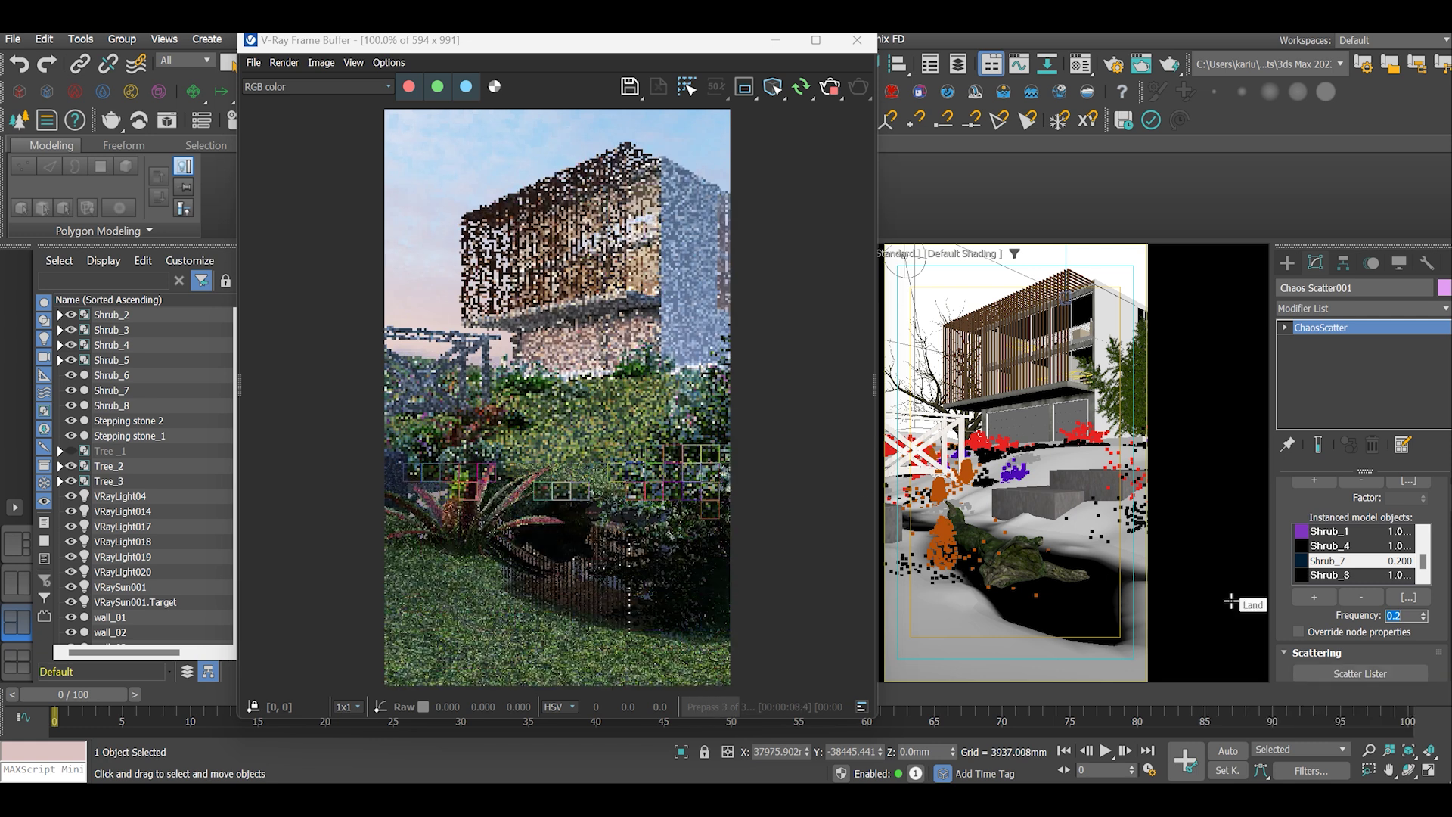
Try Shrub_2 at frequencies 0.5, 0.7 and 0.9, then set it back to 1.0
{"action": "scroll", "coordinate": [1354, 552], "scroll_direction": "up", "scroll_amount": 2}
{"action": "left_click", "coordinate": [1330, 575]}
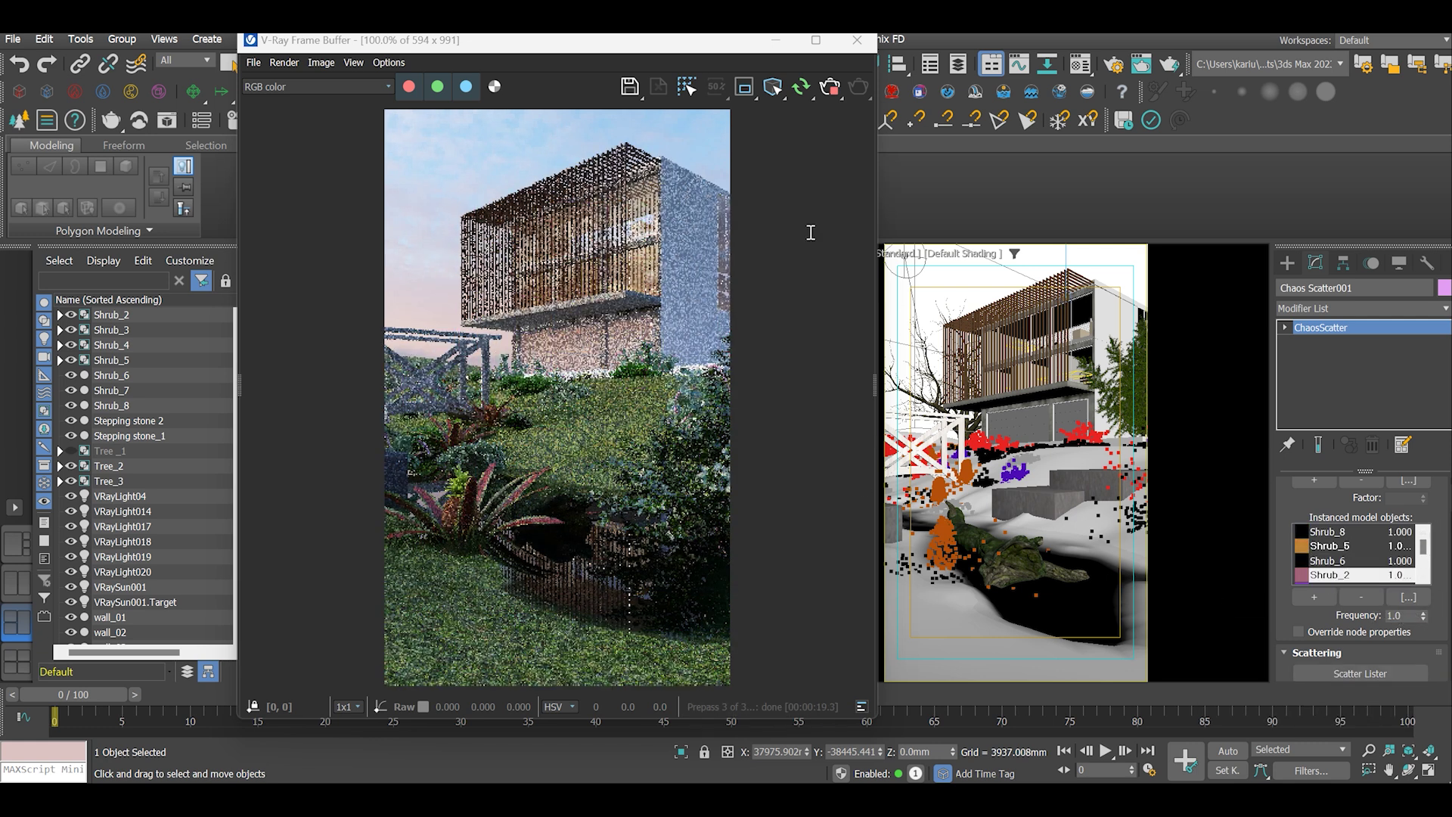
{"action": "double_click", "coordinate": [1394, 616]}
{"action": "type", "text": "0.5"}
{"action": "key", "text": "Return"}
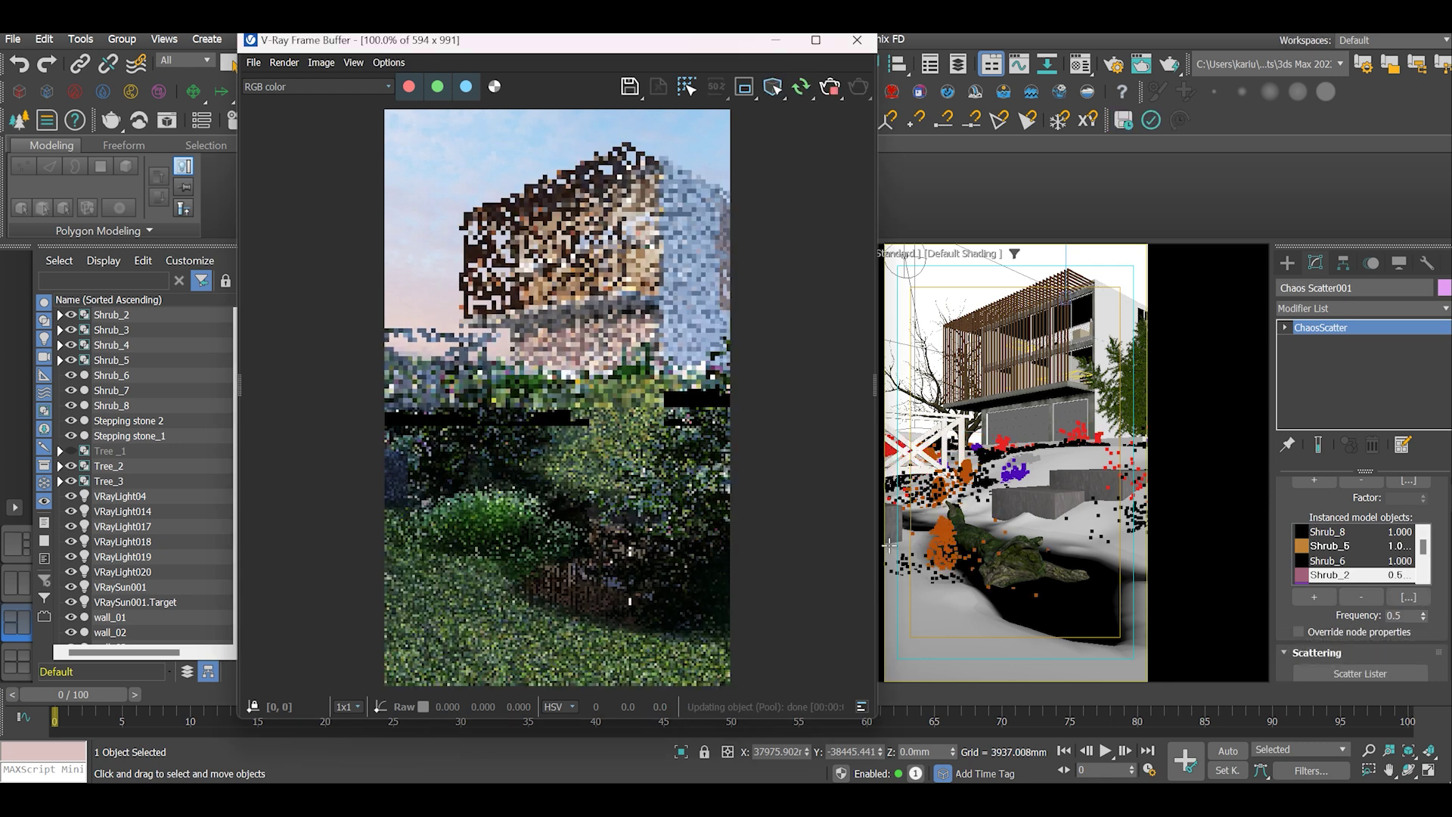
{"action": "double_click", "coordinate": [1394, 615]}
{"action": "type", "text": "0.7"}
{"action": "key", "text": "Return"}
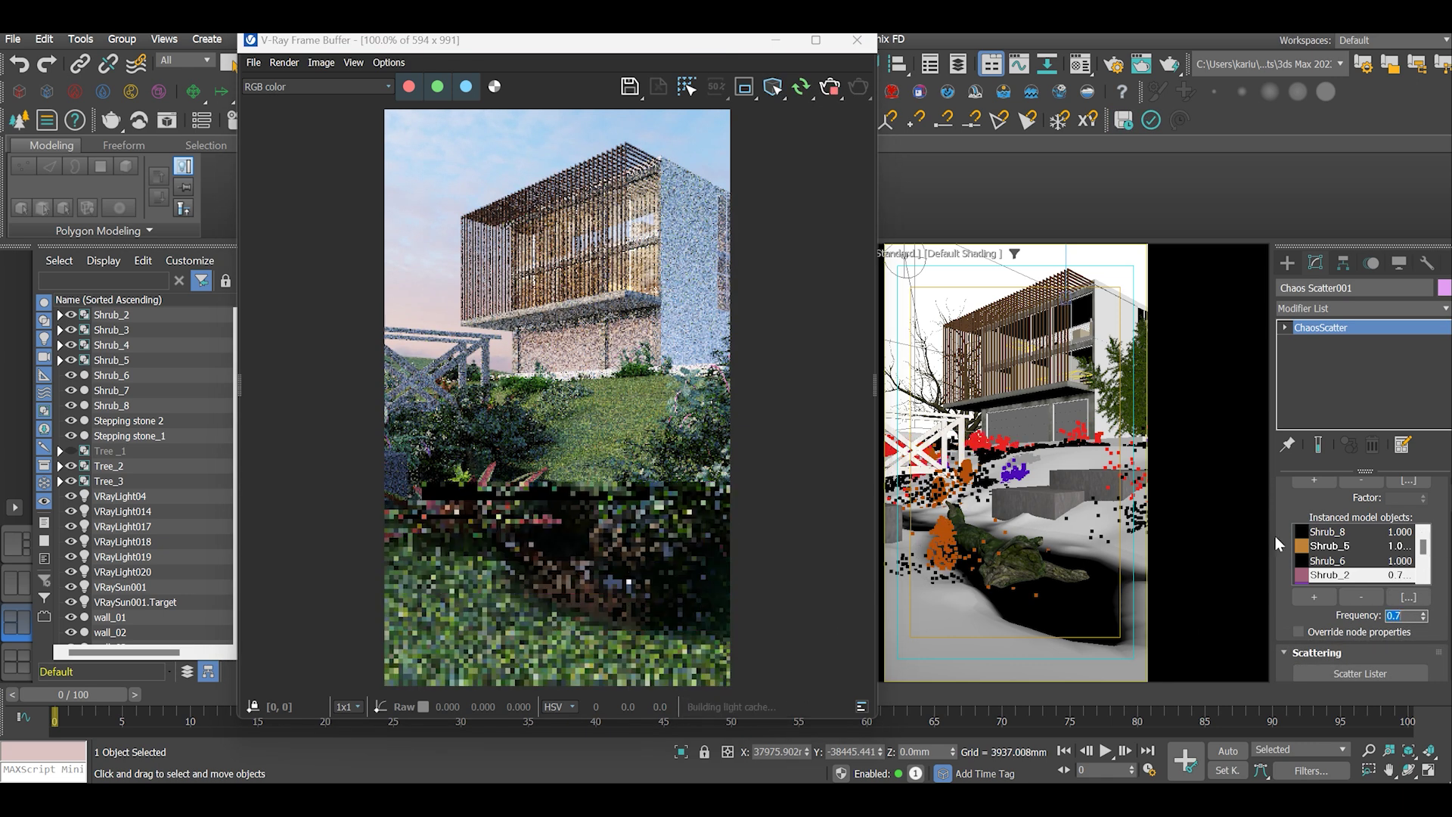
{"action": "double_click", "coordinate": [1394, 616]}
{"action": "type", "text": "0.9"}
{"action": "key", "text": "Return"}
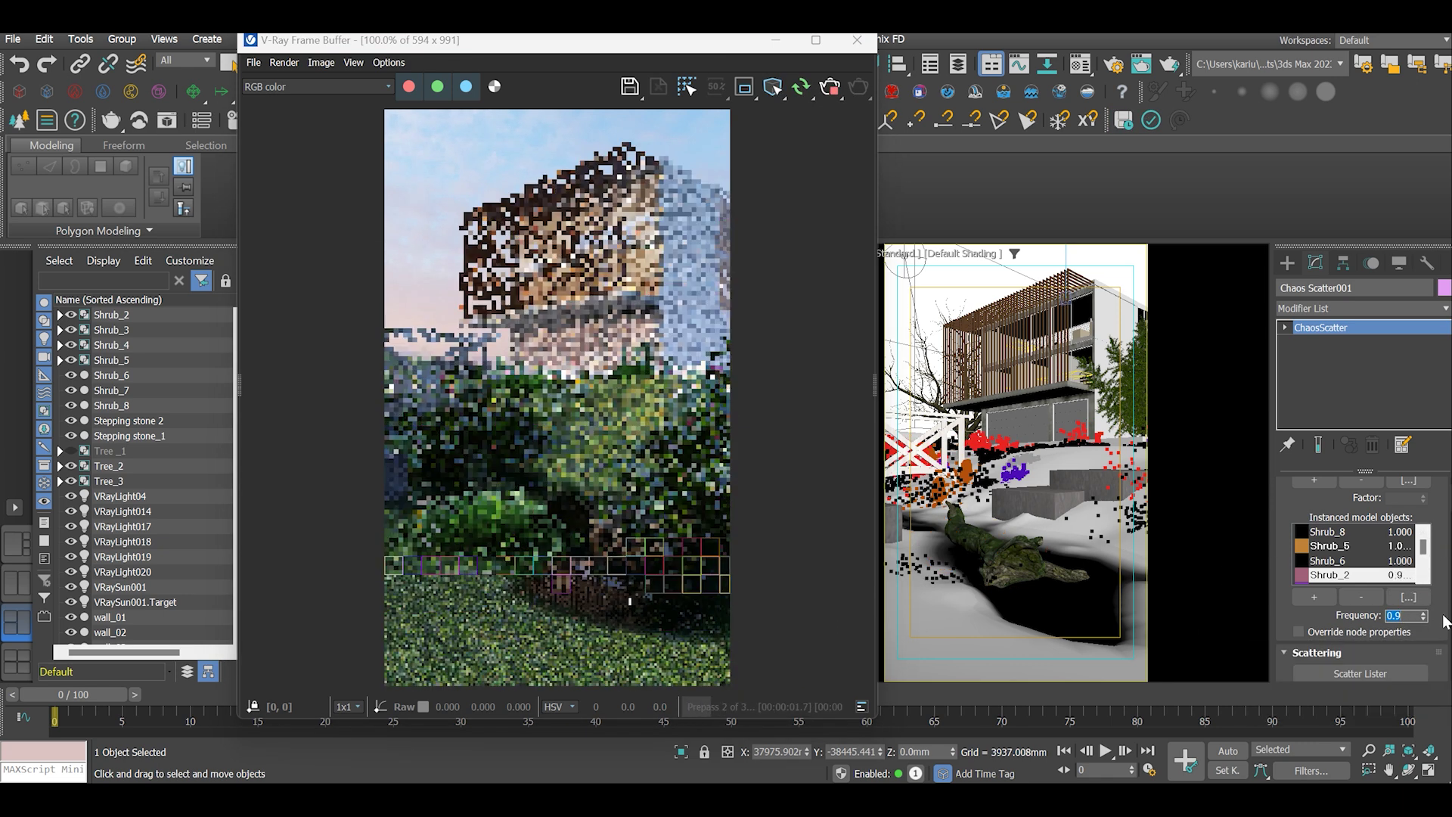
{"action": "type", "text": "1"}
{"action": "key", "text": "Return"}
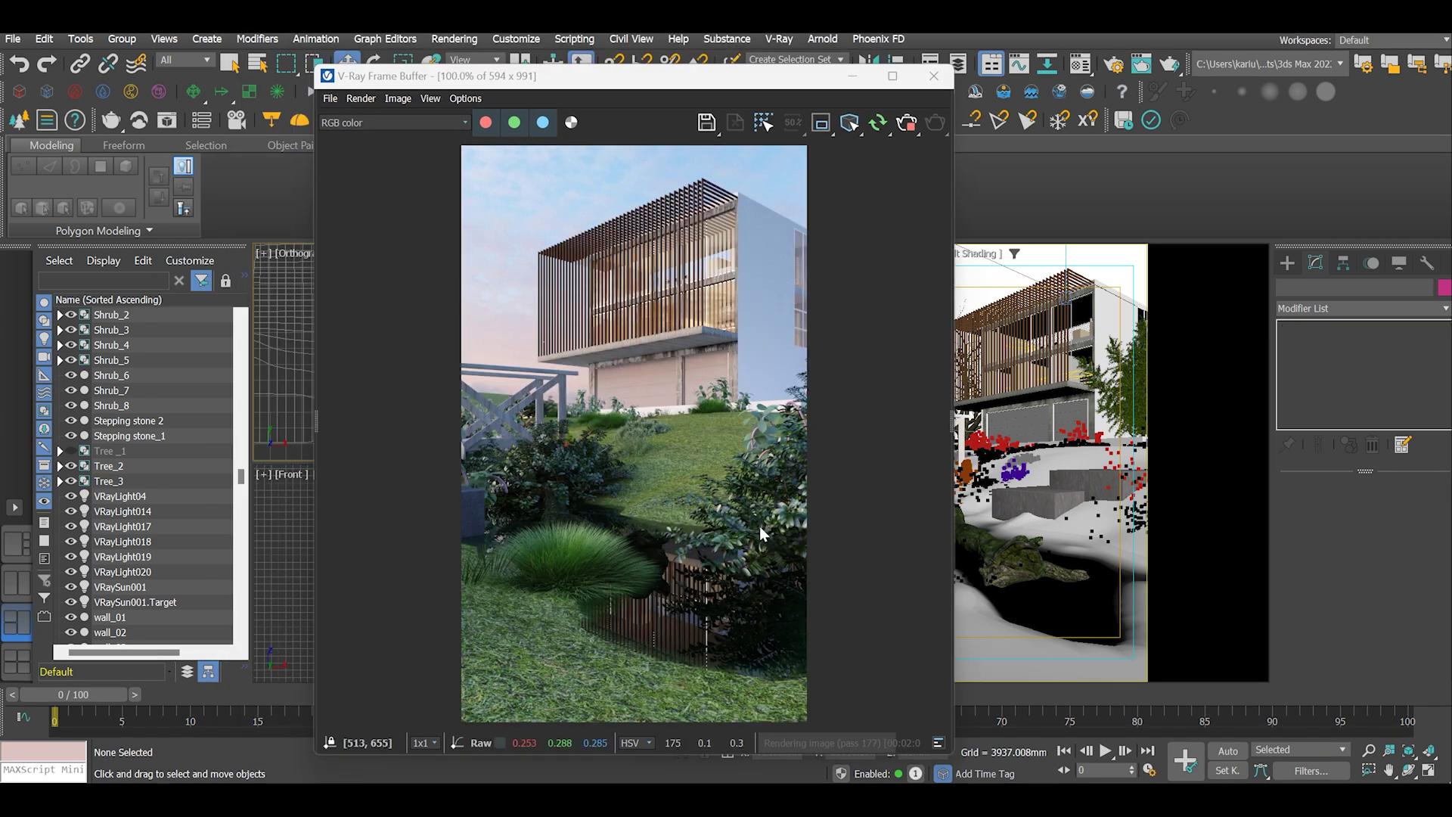
Close the V-Ray Frame Buffer window
{"action": "scroll", "coordinate": [737, 581], "scroll_direction": "up", "scroll_amount": 2}
{"action": "scroll", "coordinate": [733, 578], "scroll_direction": "down", "scroll_amount": 2}
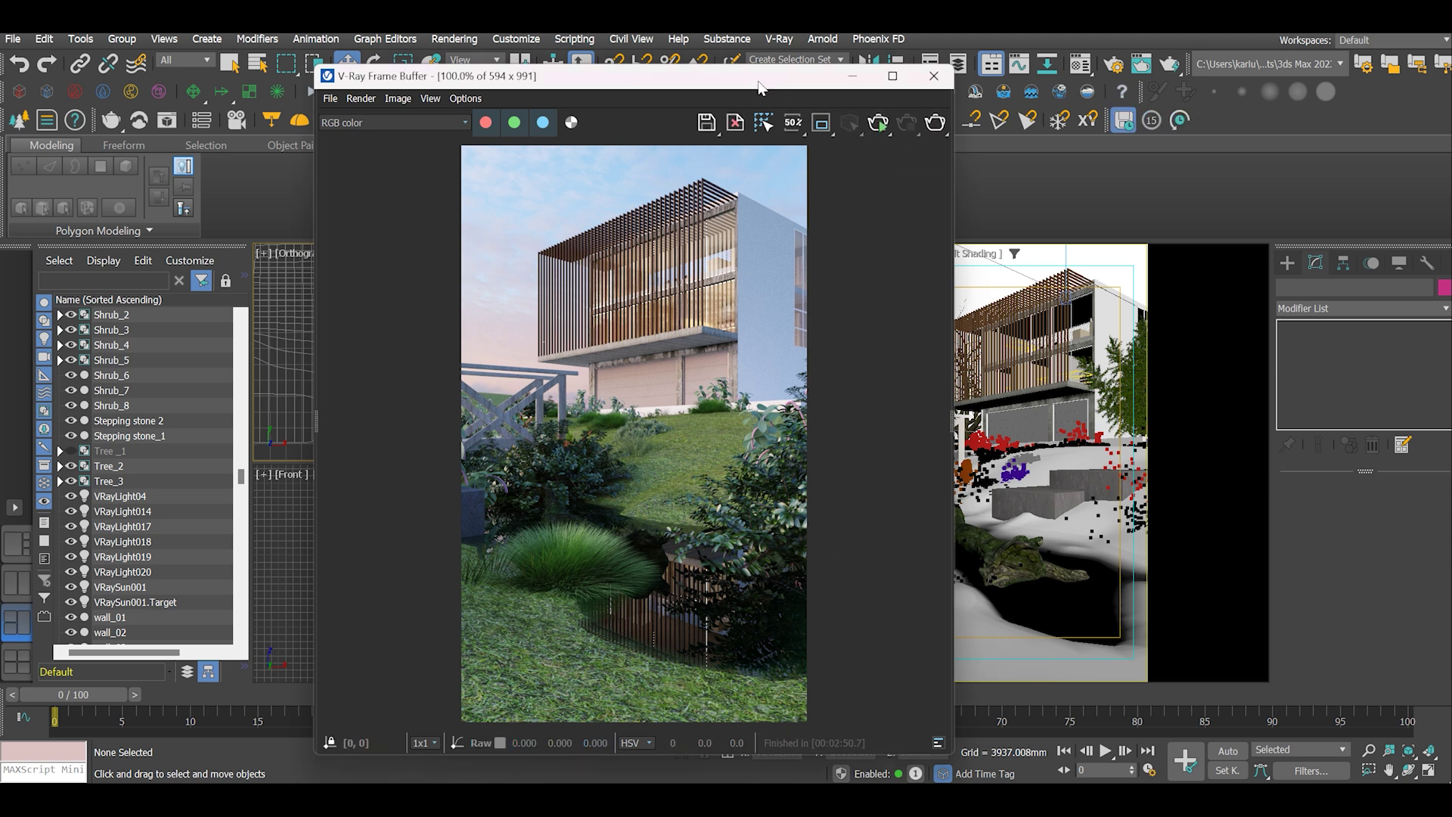
{"action": "left_click", "coordinate": [852, 76]}
Enable Edit Instances on Chaos Scatter001 and look at the instances, then return to the building camera
{"action": "left_click", "coordinate": [1021, 469]}
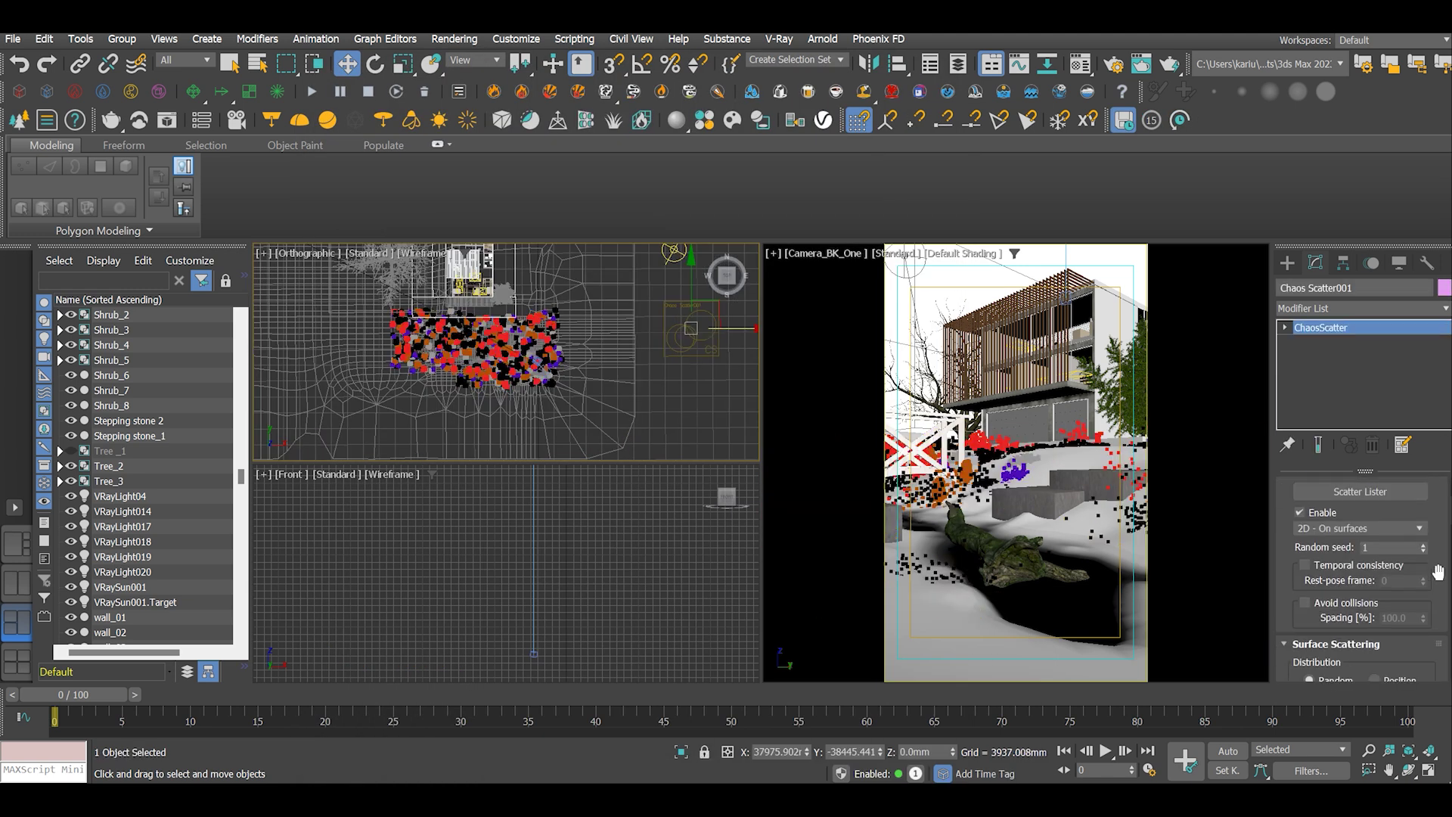
{"action": "scroll", "coordinate": [1438, 571], "scroll_direction": "down", "scroll_amount": 10}
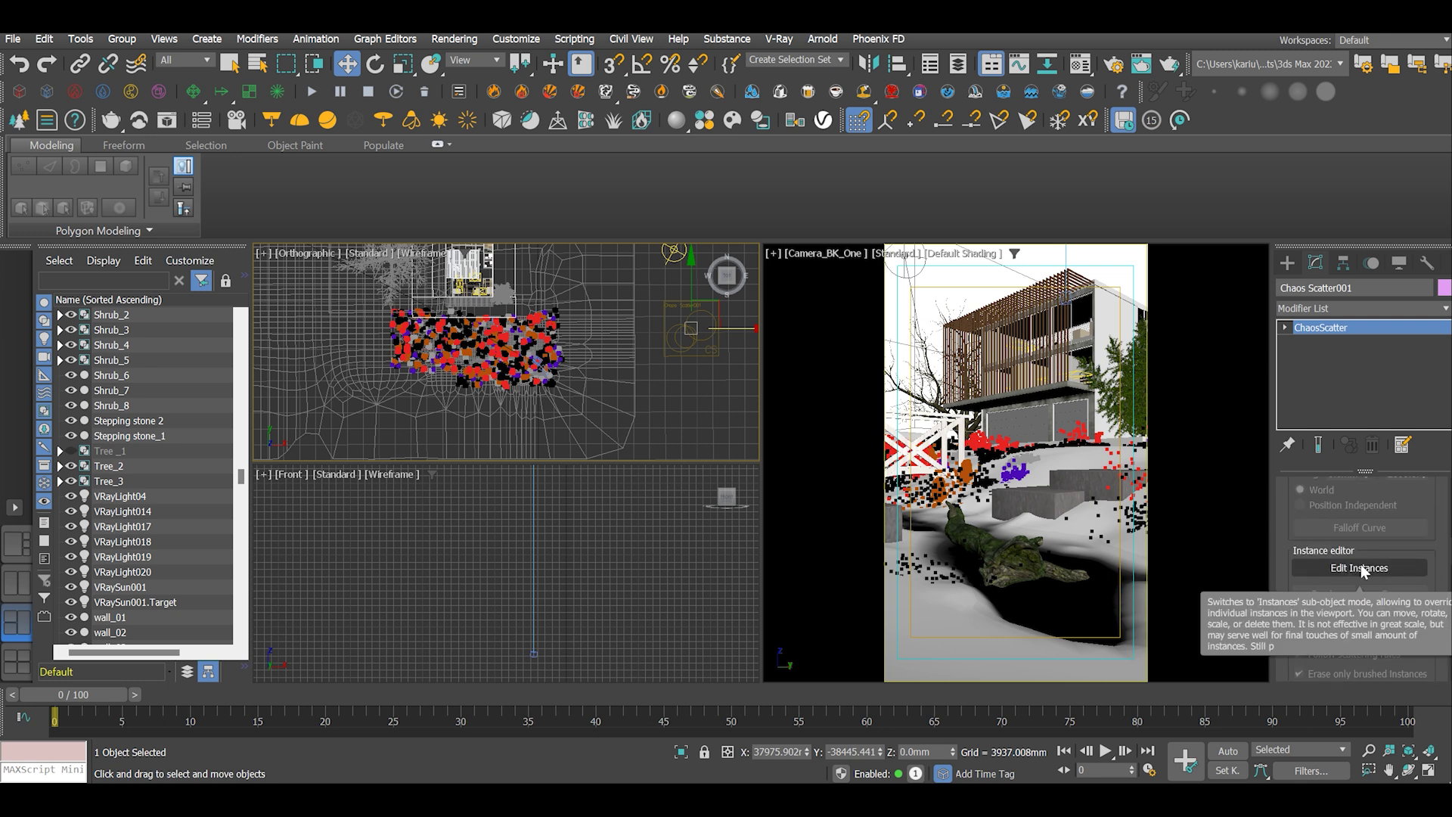
{"action": "left_click", "coordinate": [1359, 568]}
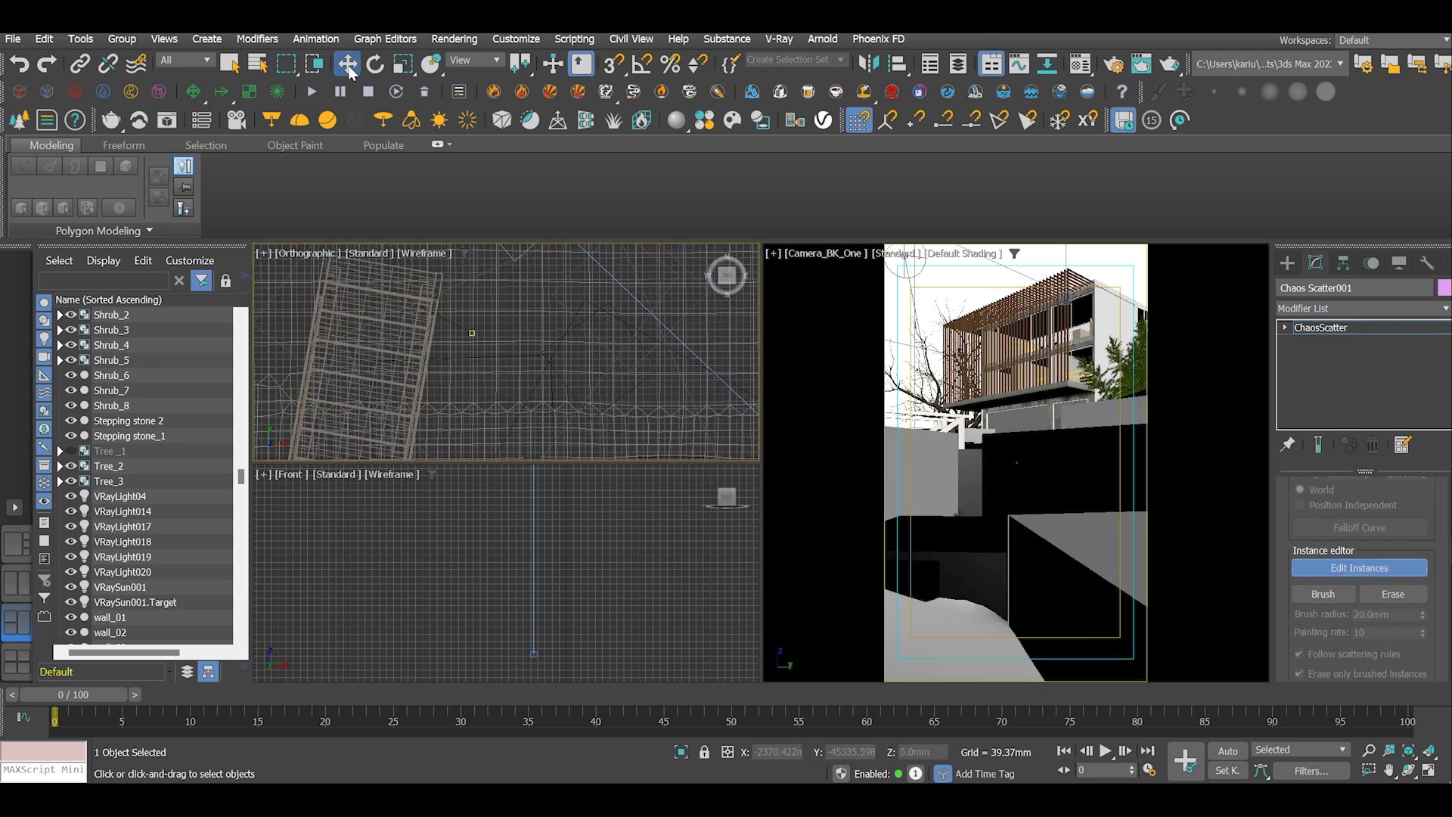
{"action": "key", "text": "z"}
{"action": "left_click", "coordinate": [1023, 467]}
{"action": "key", "text": "p"}
{"action": "key", "text": "z"}
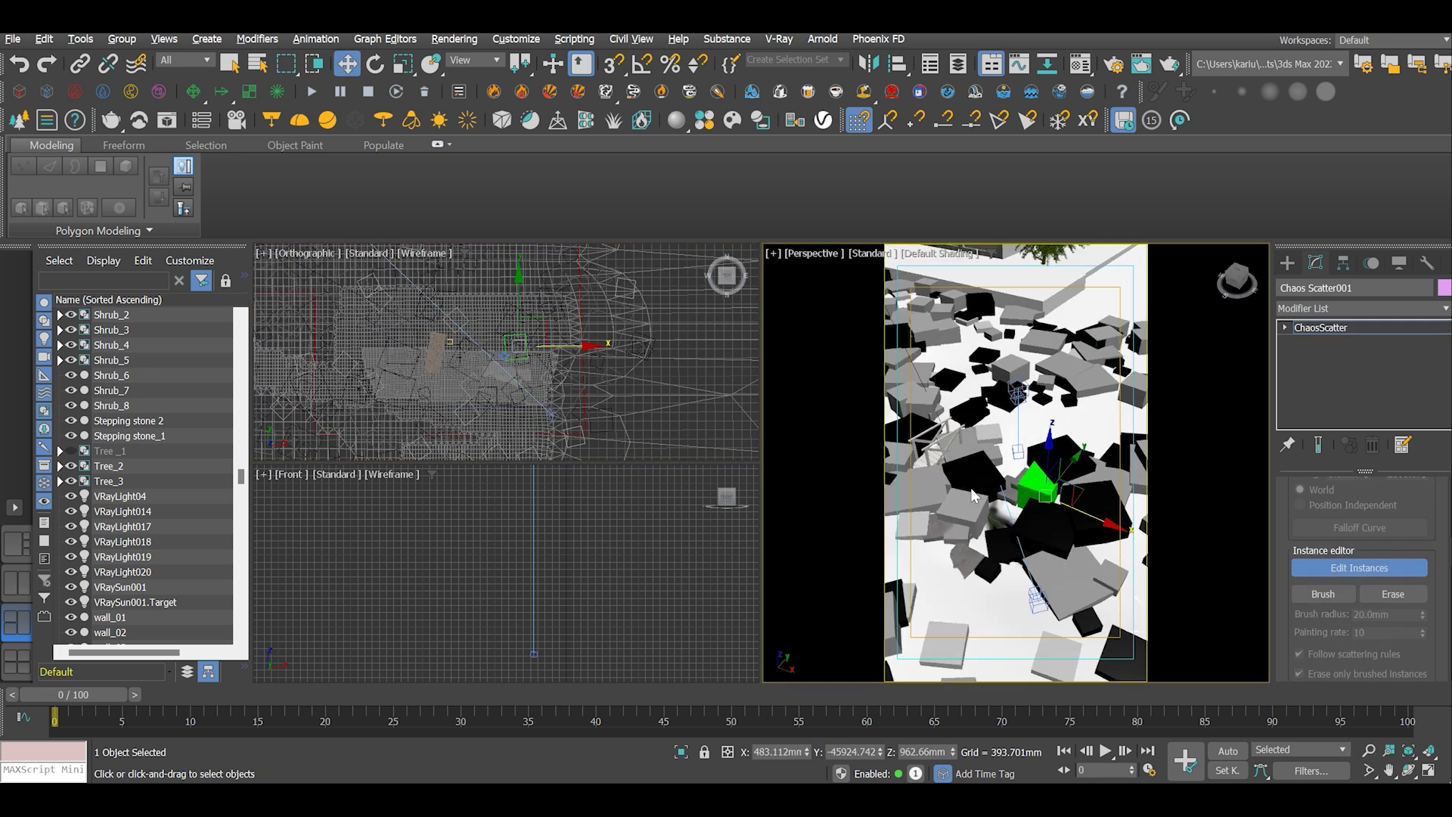
{"action": "middle_click_drag", "start_coordinate": [973, 496], "coordinate": [1042, 513], "text": "alt"}
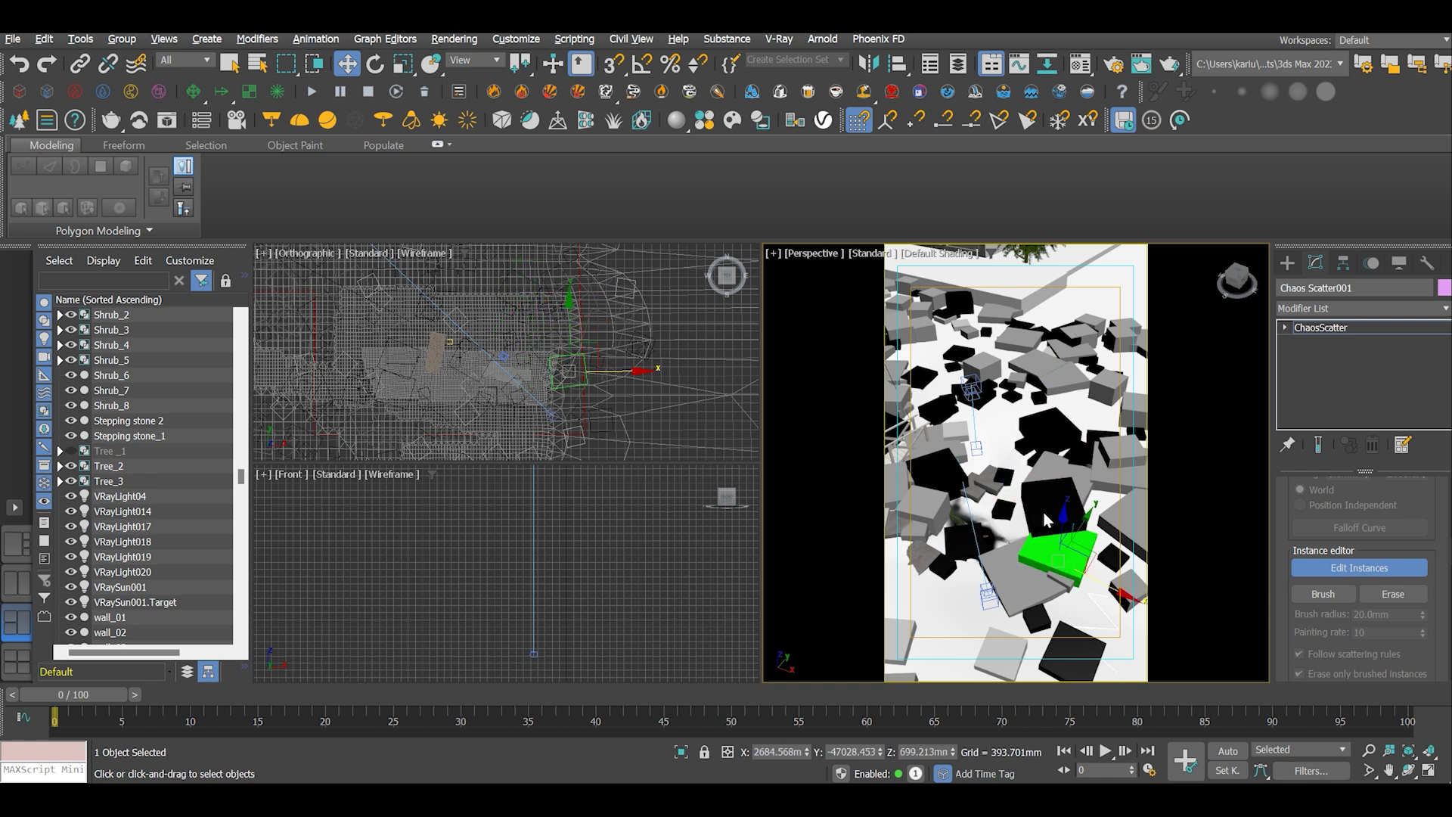
{"action": "key", "text": "alt+Tab"}
{"action": "key", "text": "c"}
{"action": "double_click", "coordinate": [702, 283]}
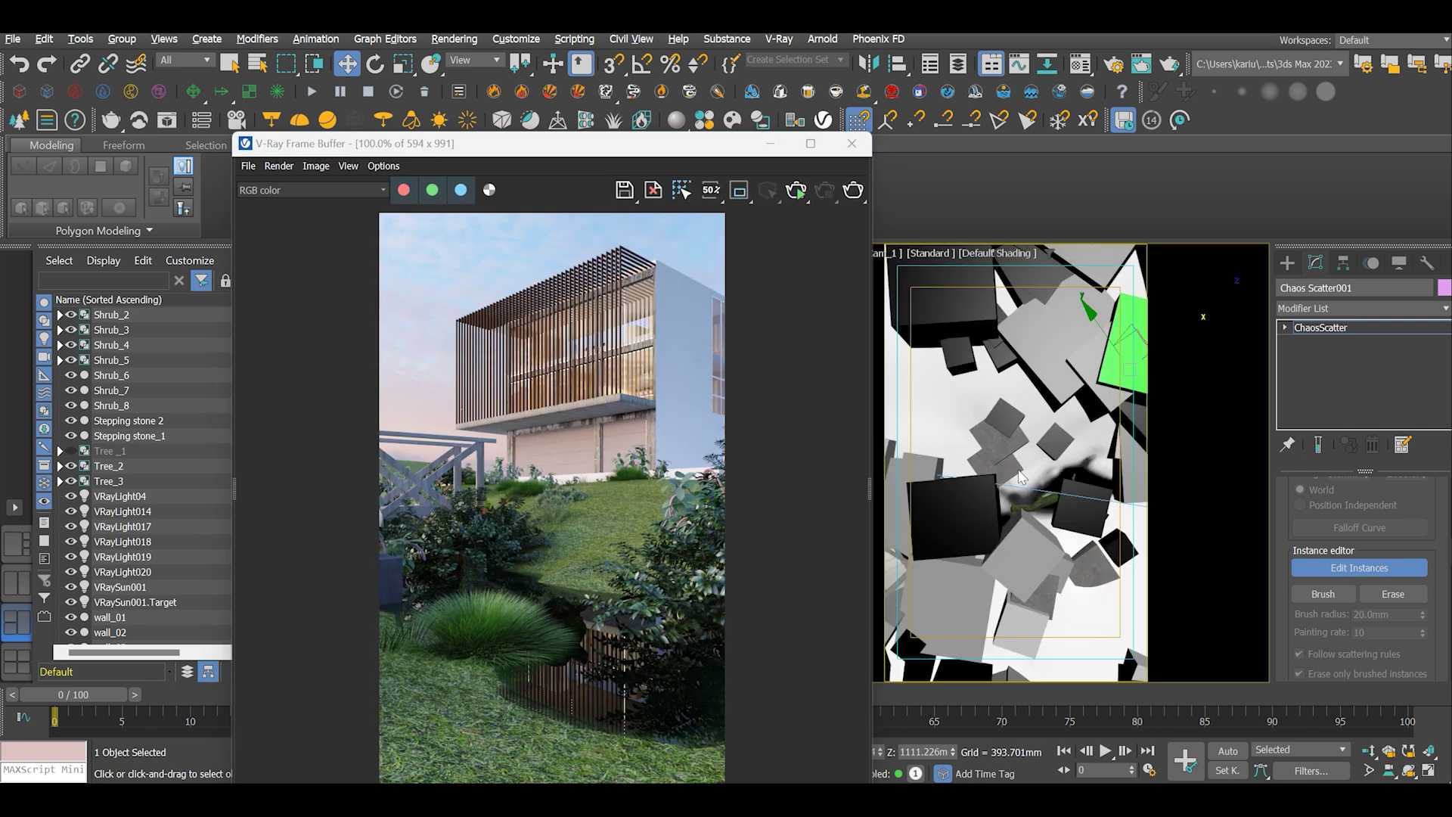
Start an ActiveShade render and nudge the chosen shrub instance slightly right along X
{"action": "key", "text": "shift+q"}
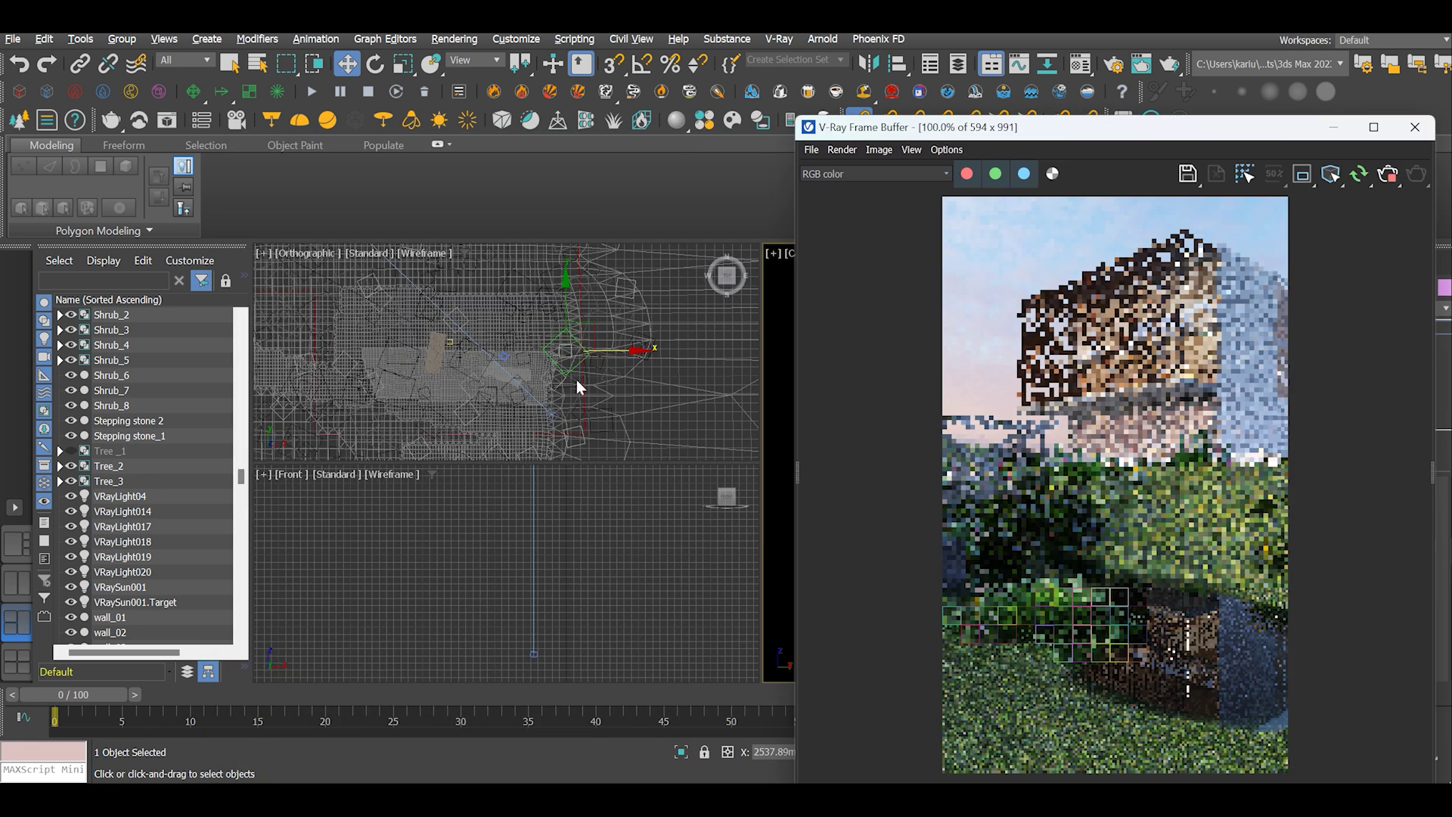
{"action": "middle_click_drag", "start_coordinate": [570, 350], "coordinate": [562, 401], "text": "alt"}
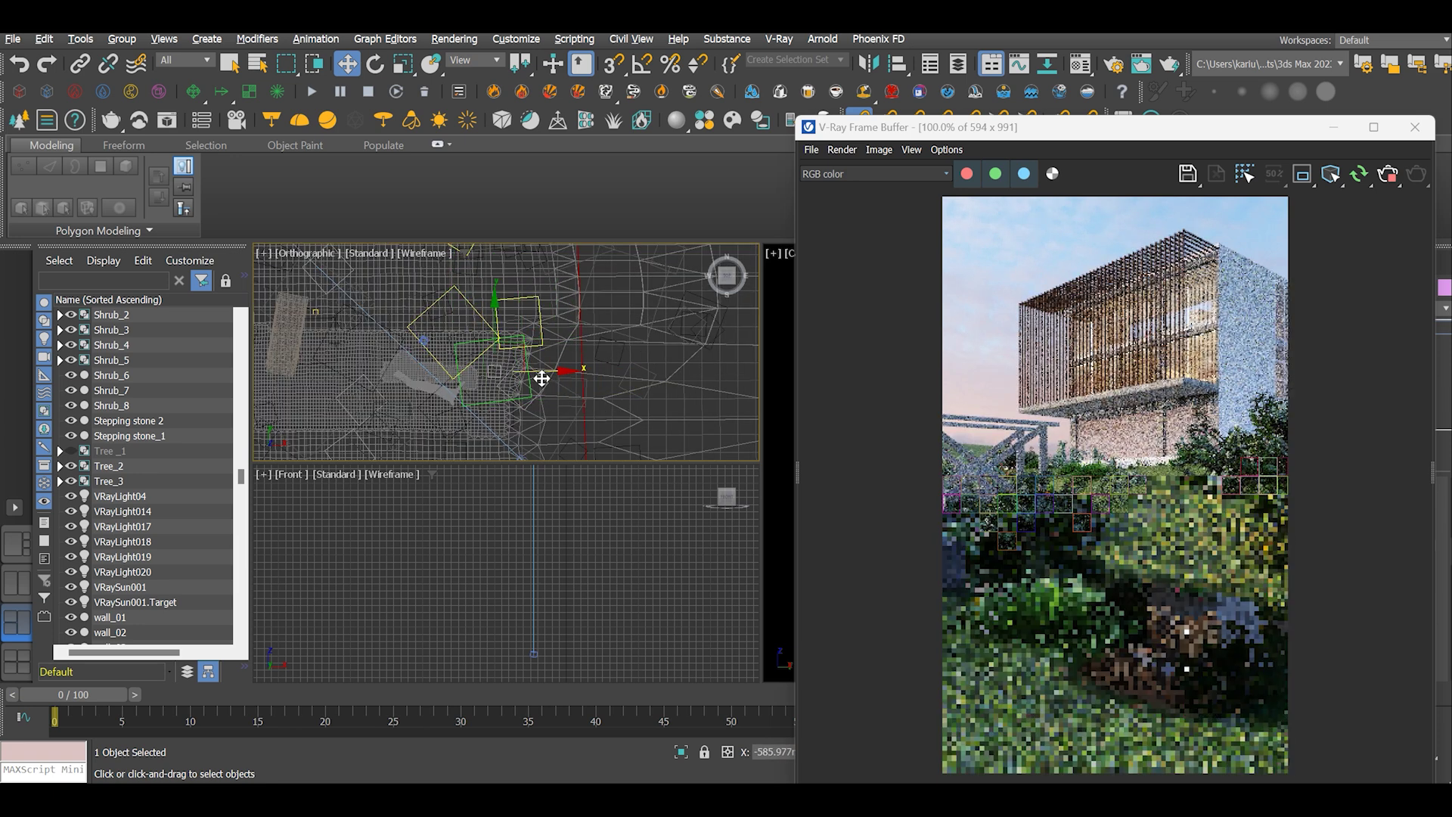
{"action": "left_click_drag", "start_coordinate": [855, 126], "coordinate": [682, 30]}
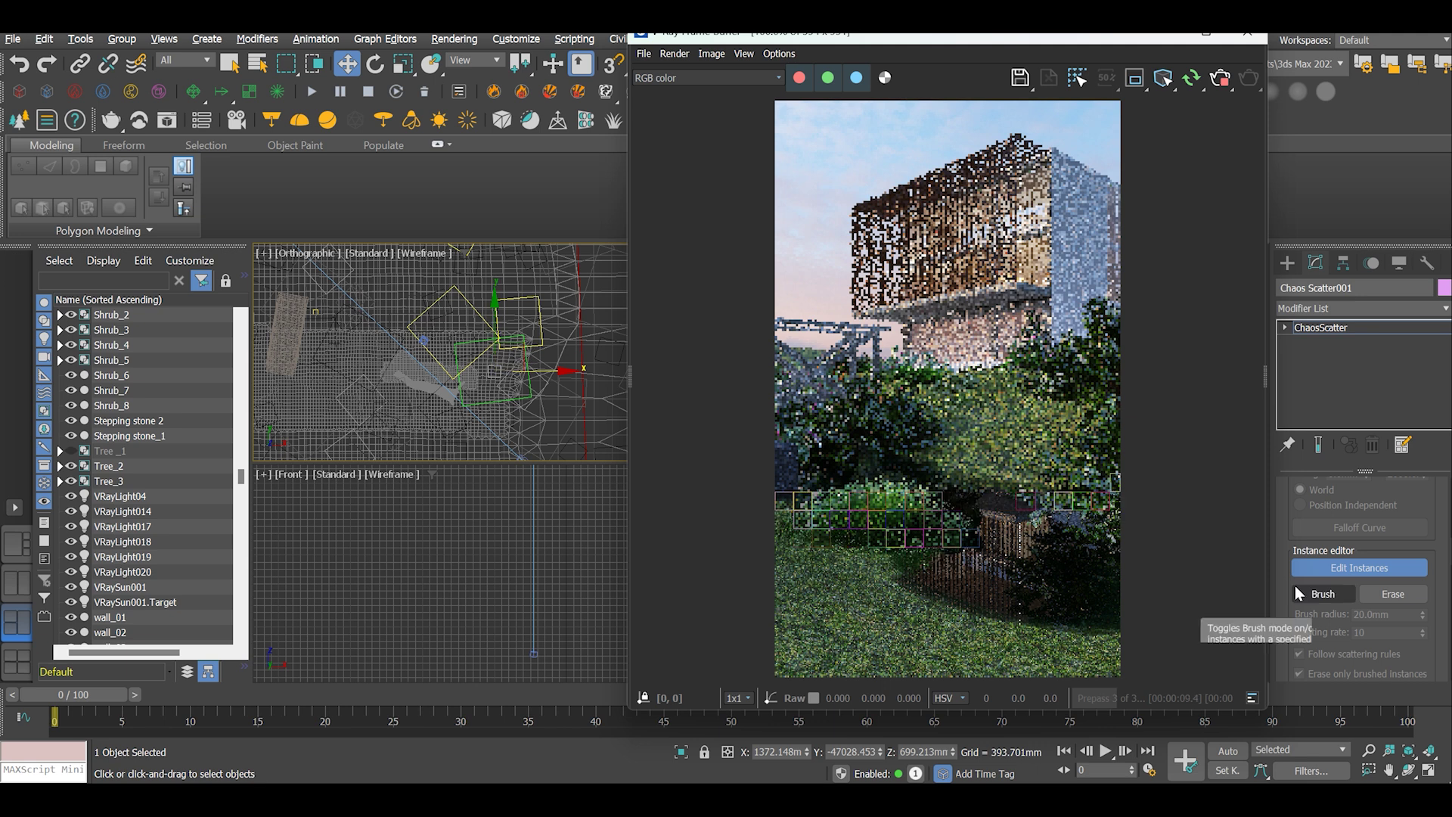
{"action": "left_click_drag", "start_coordinate": [503, 347], "coordinate": [512, 348]}
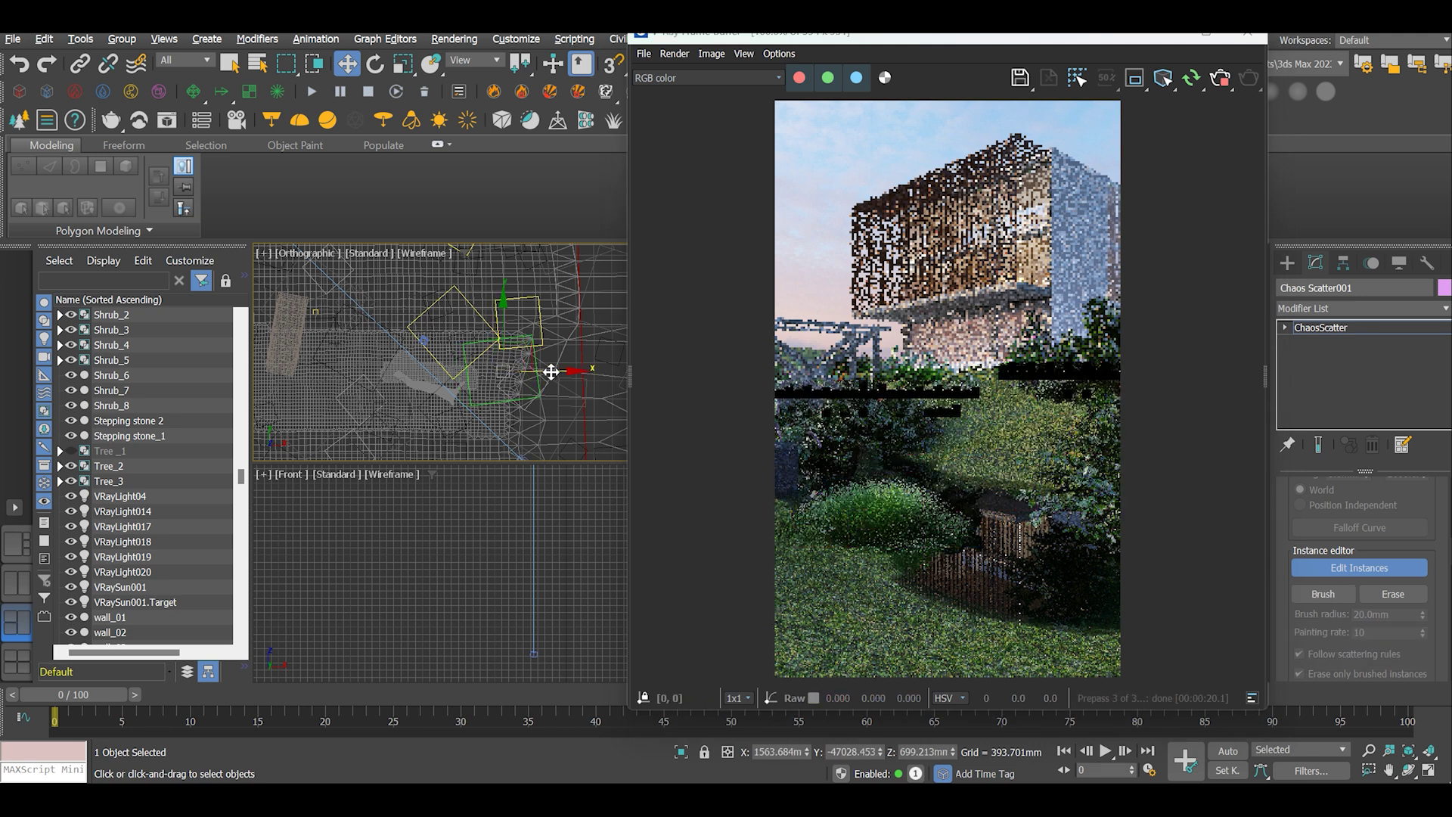
{"action": "scroll", "coordinate": [370, 324], "scroll_direction": "up", "scroll_amount": 4}
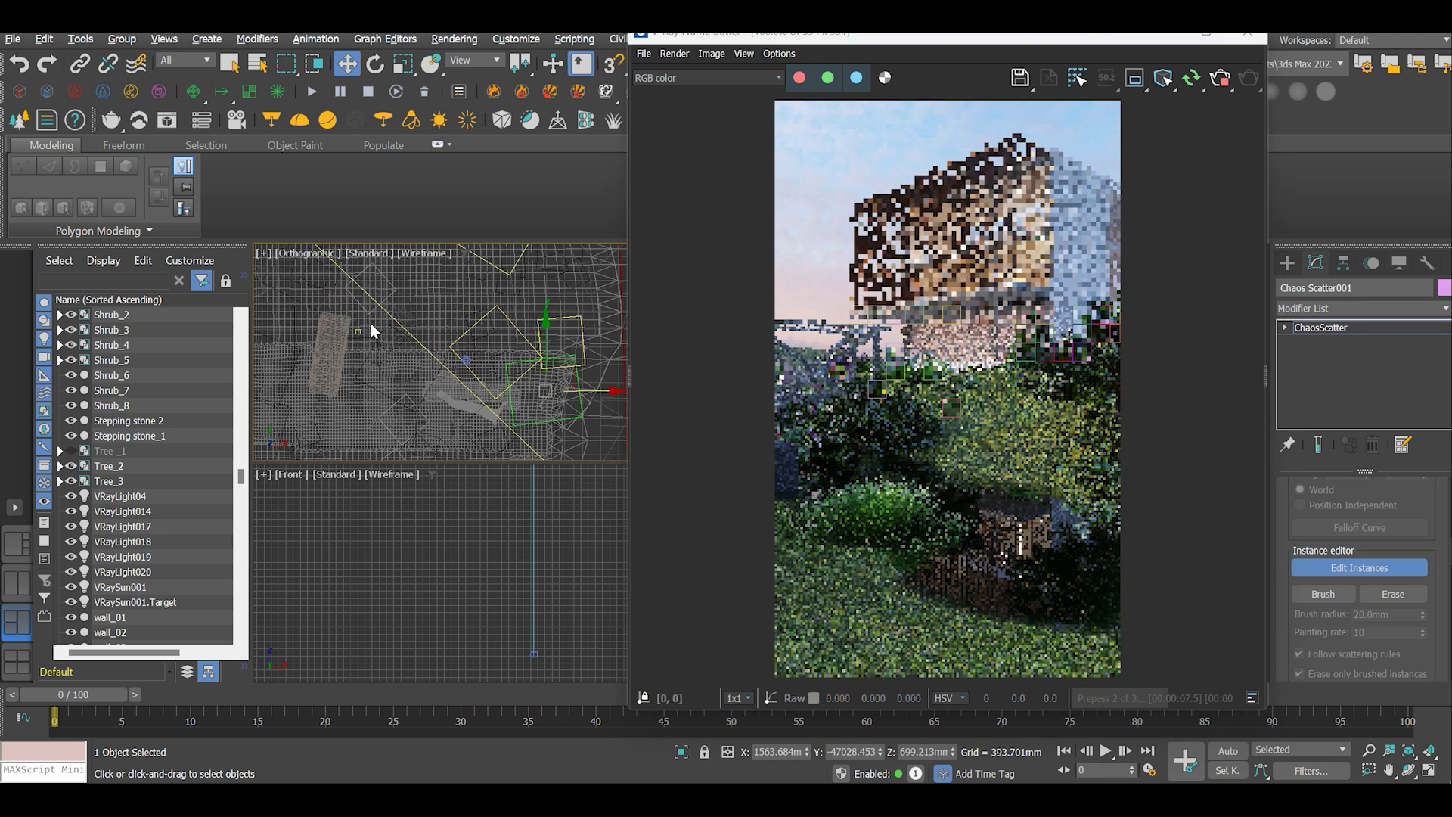
{"action": "left_click_drag", "start_coordinate": [996, 43], "coordinate": [680, 67]}
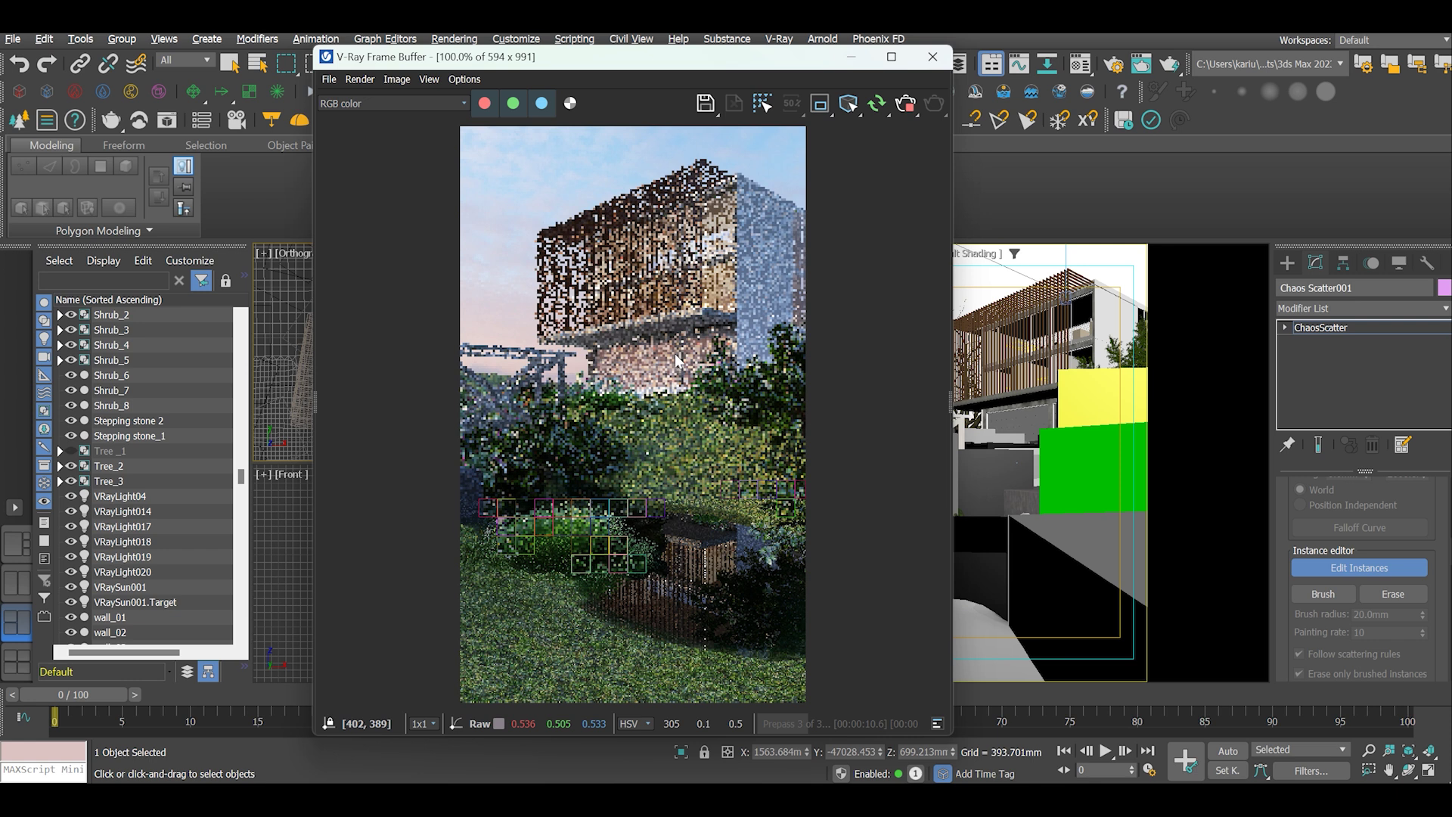
{"action": "scroll", "coordinate": [1441, 581], "scroll_direction": "down", "scroll_amount": 6}
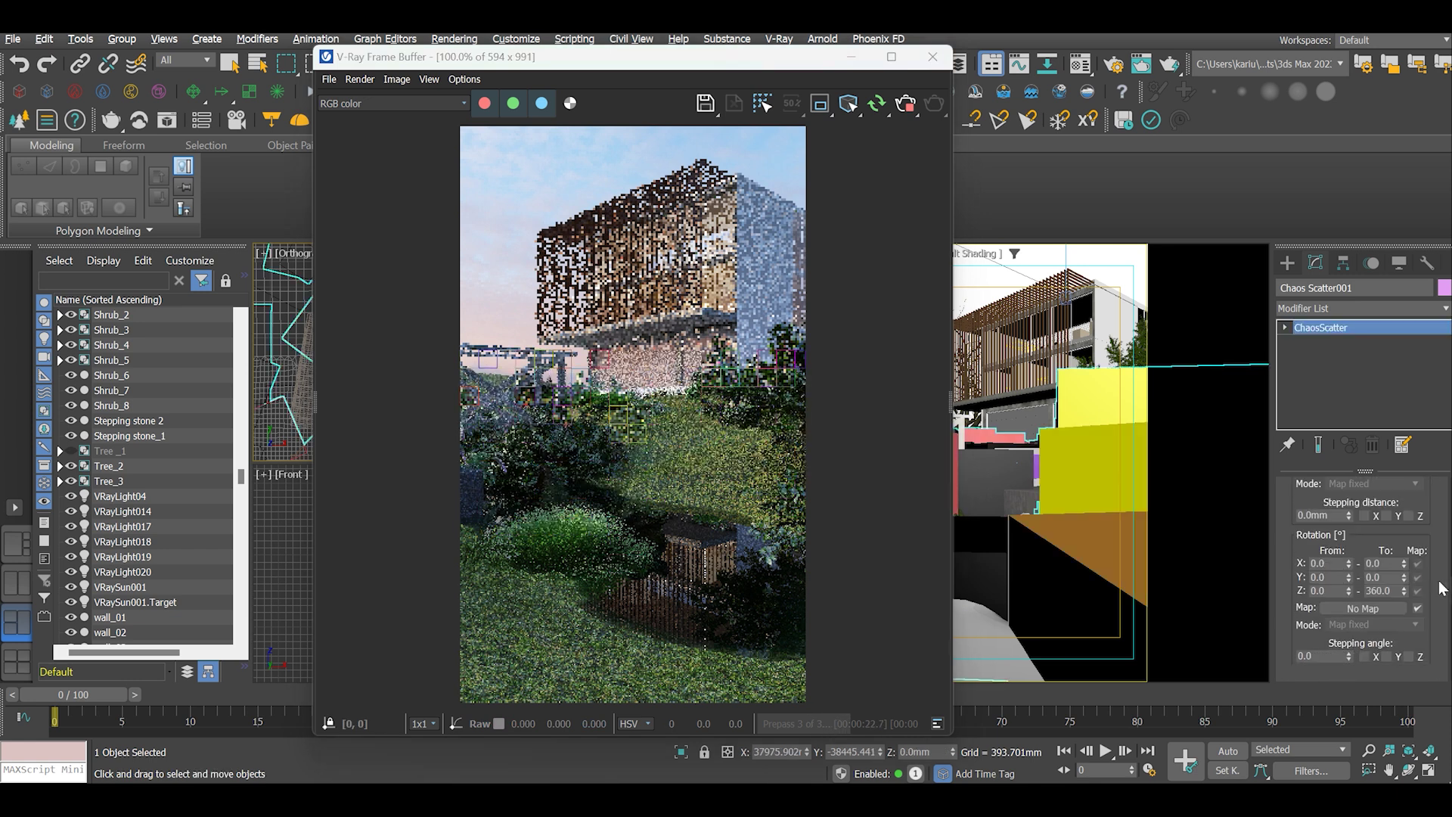
Switch the scatter Previz type to point cloud and move the V-Ray Frame Buffer aside
{"action": "left_click", "coordinate": [1417, 572]}
{"action": "left_click", "coordinate": [1376, 639]}
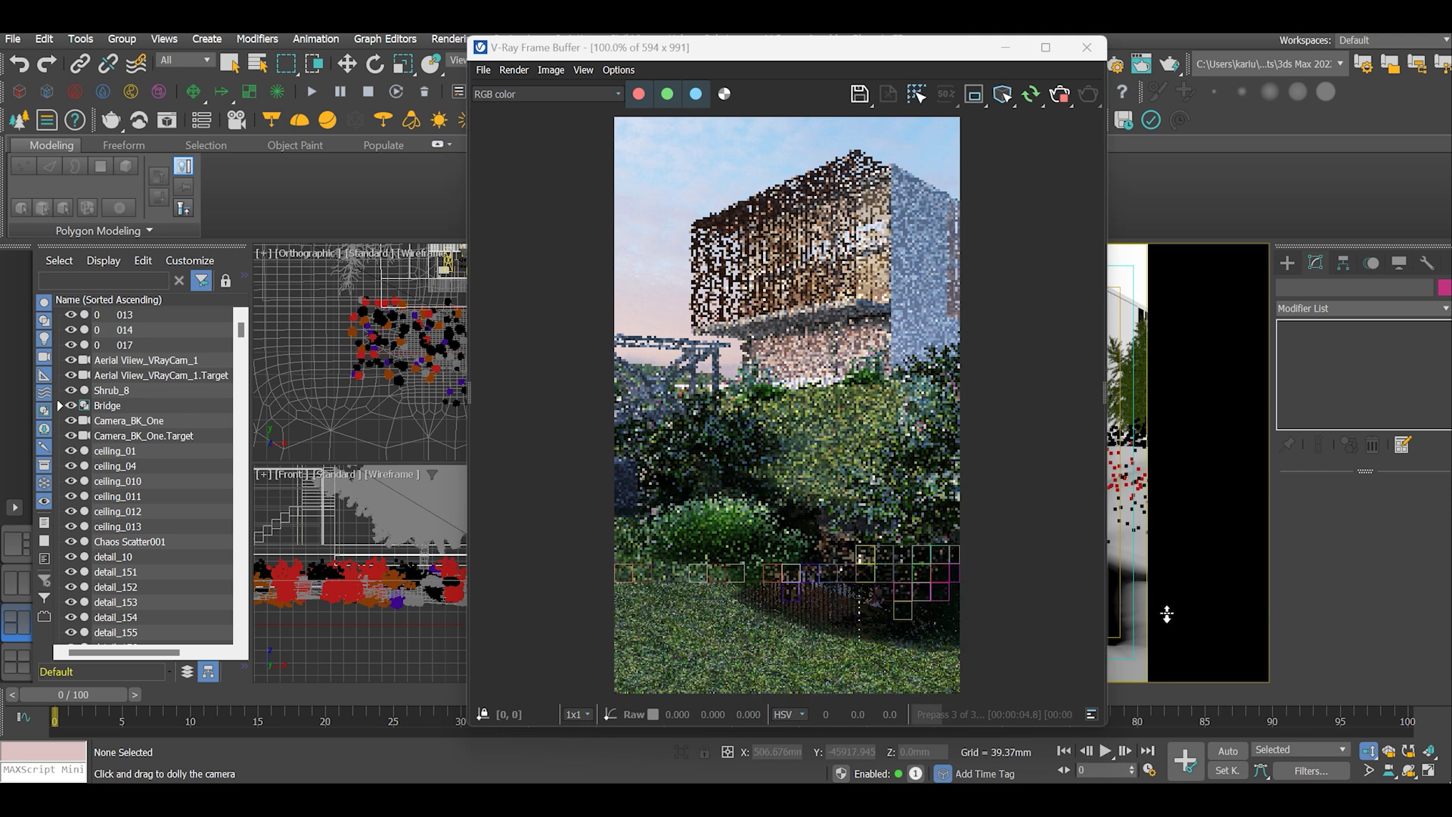
{"action": "left_click_drag", "start_coordinate": [771, 42], "coordinate": [457, 51]}
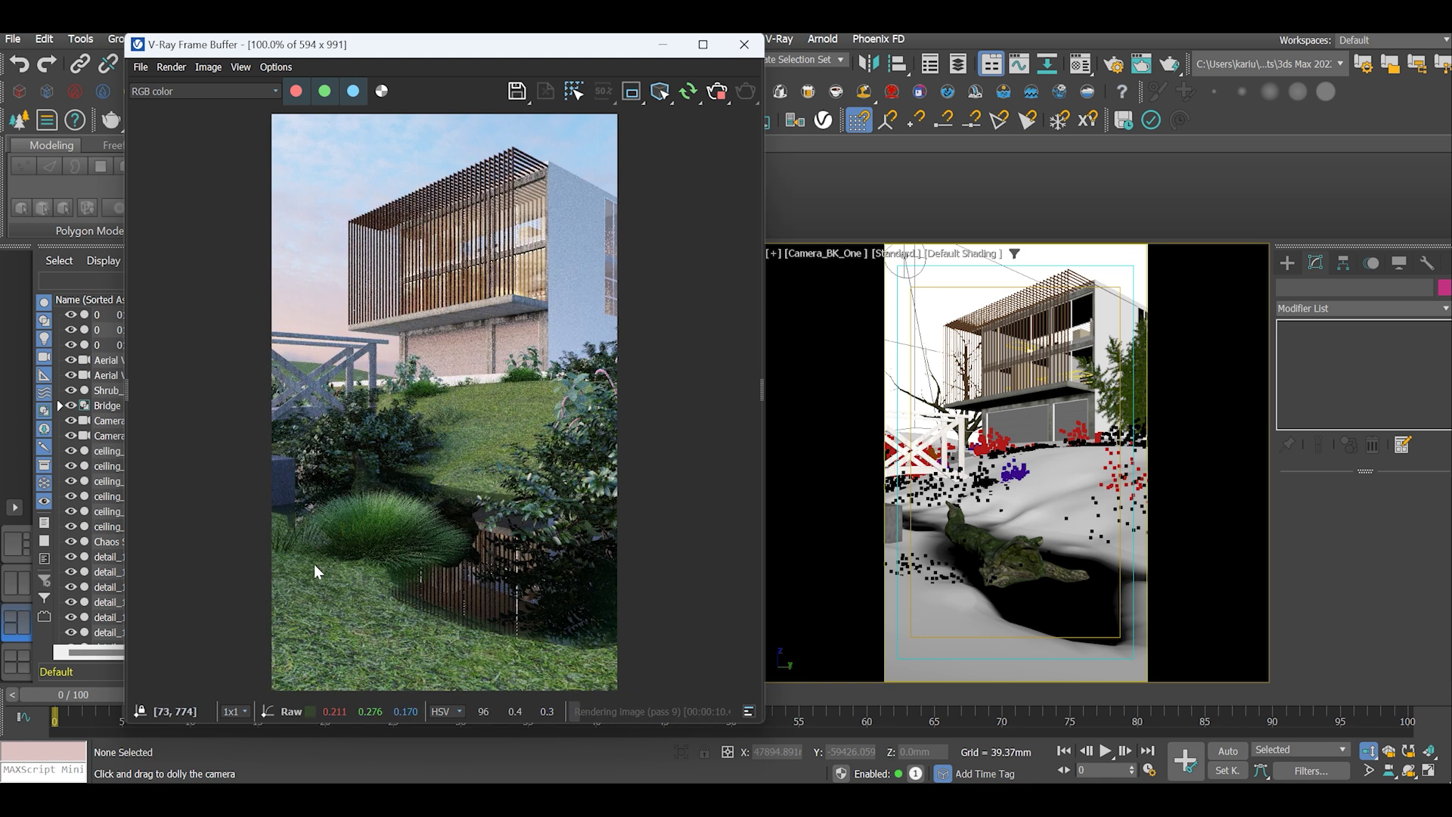
{"action": "left_click_drag", "start_coordinate": [534, 53], "coordinate": [616, 65]}
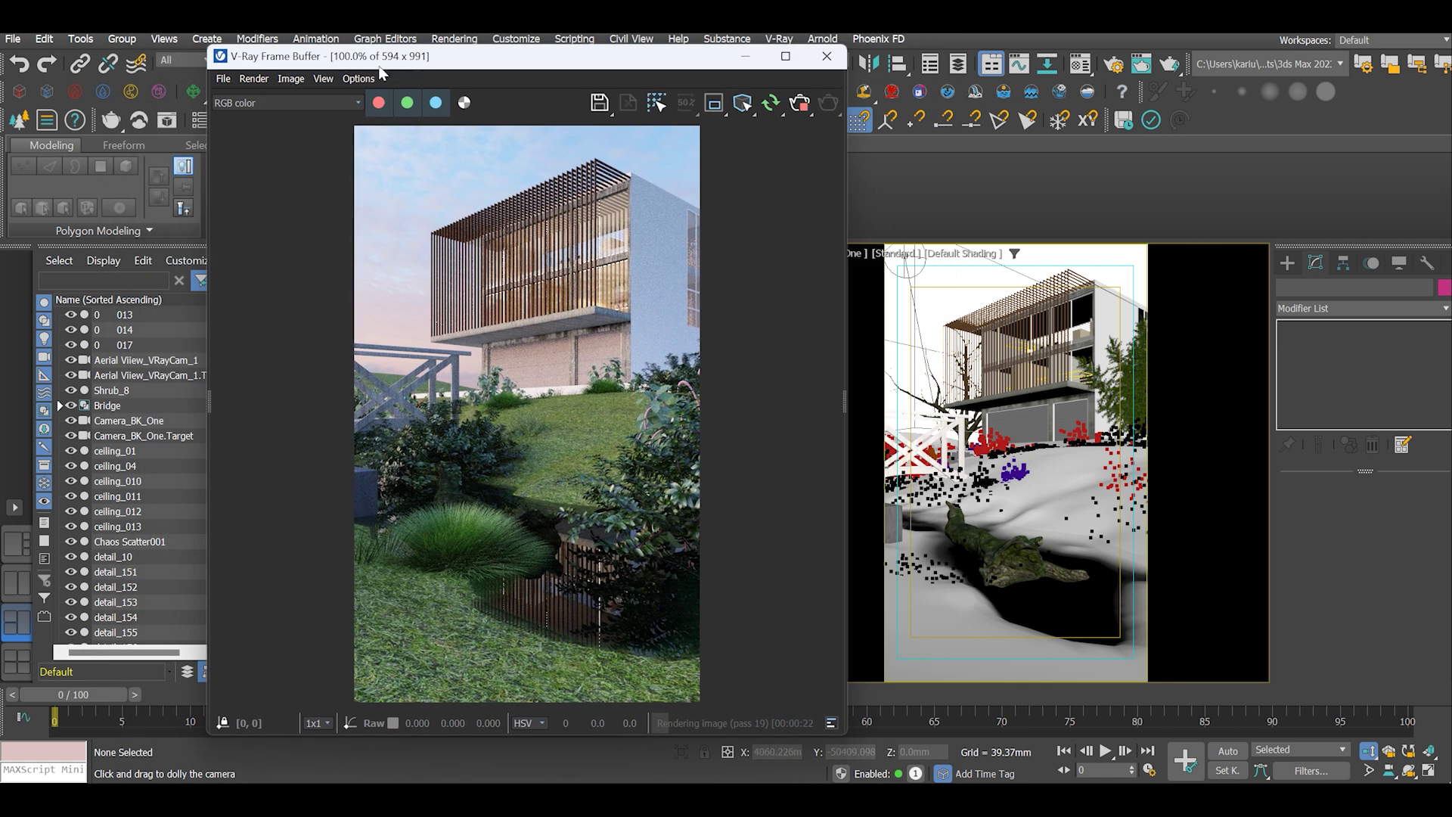
{"action": "left_click_drag", "start_coordinate": [381, 66], "coordinate": [326, 121]}
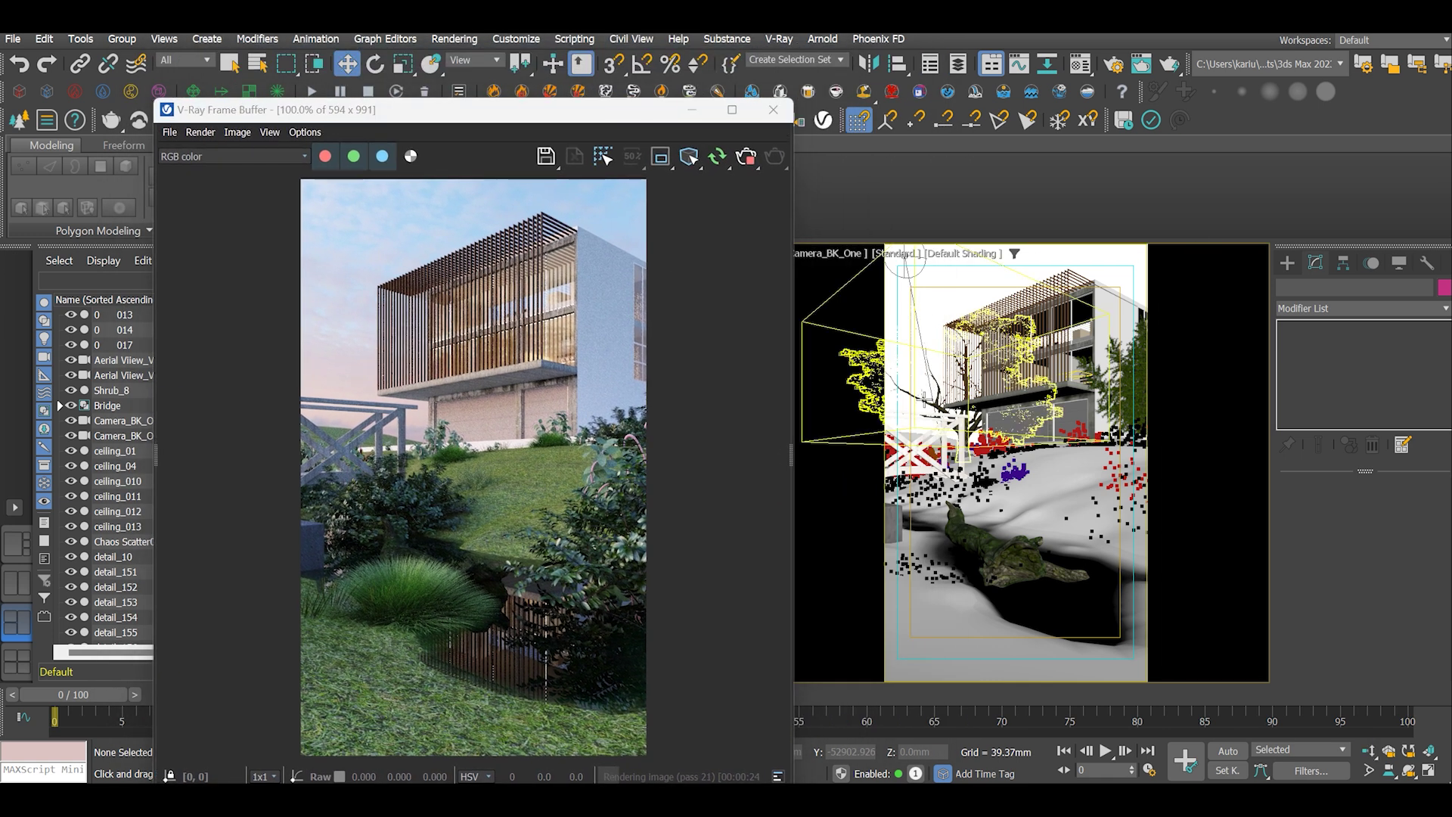
Check Tree_2's Object Properties, then tick Renderable for Tree_3
{"action": "left_click", "coordinate": [929, 392]}
{"action": "right_click", "coordinate": [926, 400]}
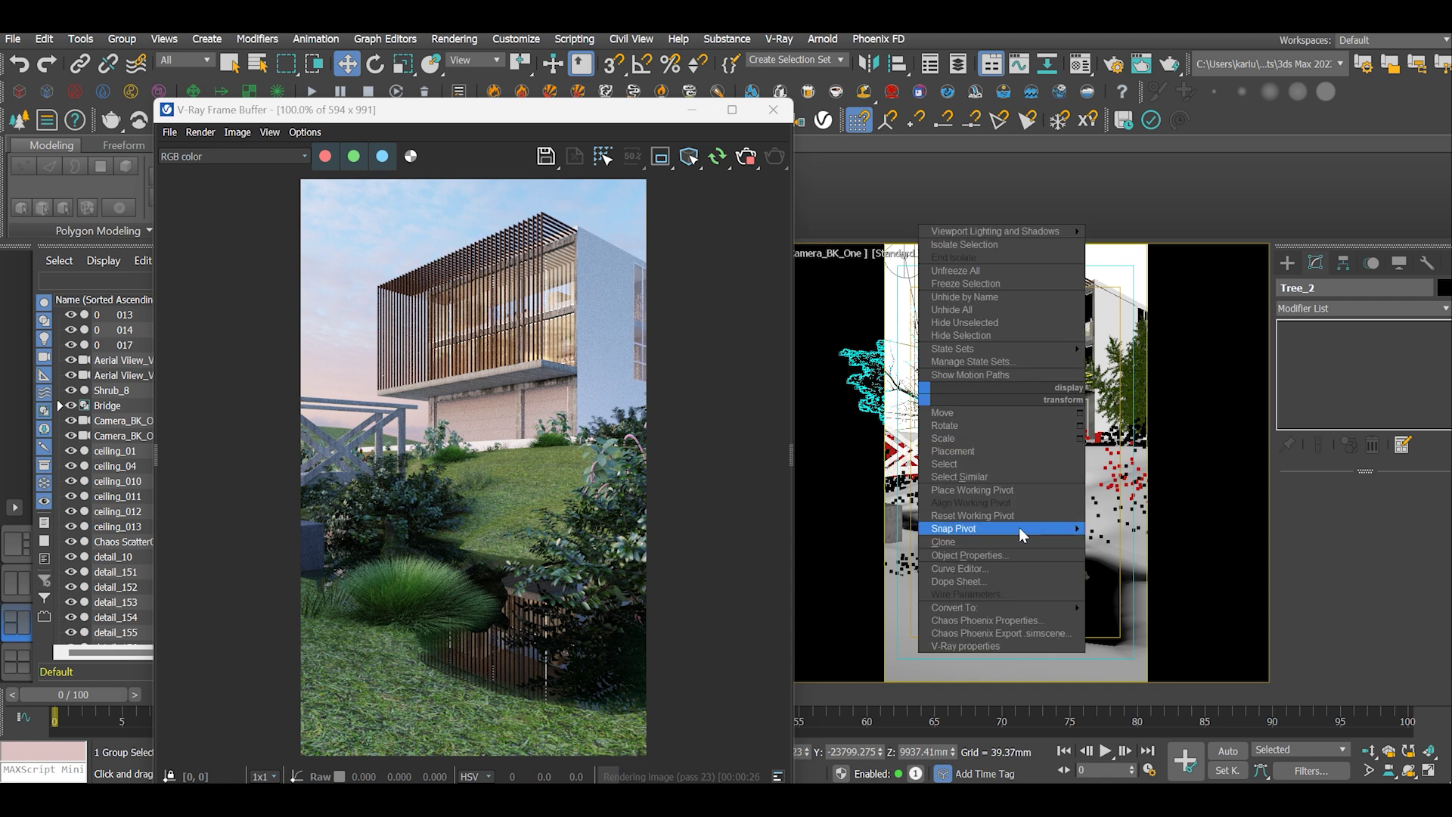
{"action": "left_click", "coordinate": [960, 556]}
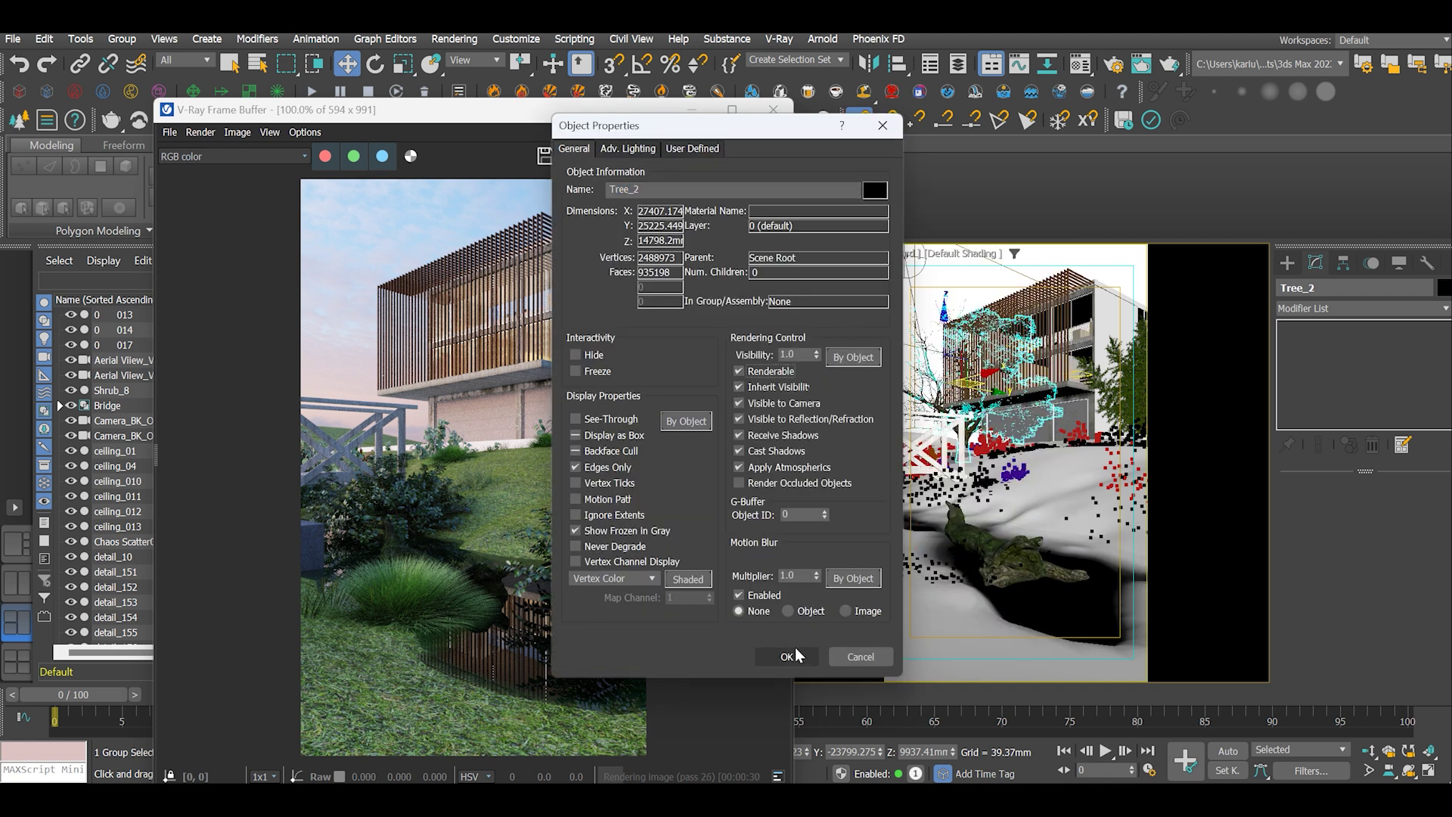
{"action": "left_click", "coordinate": [789, 656]}
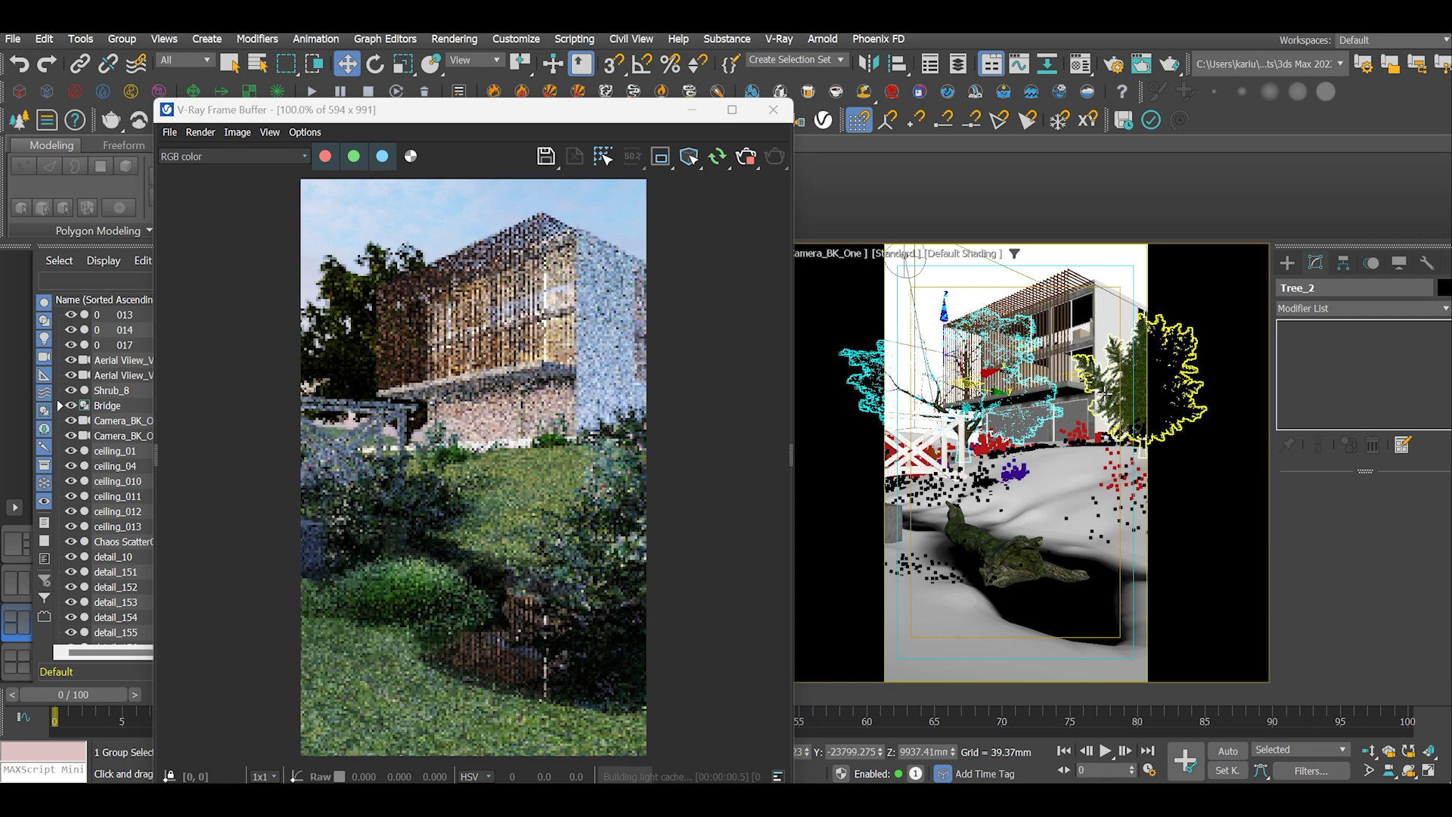
{"action": "left_click", "coordinate": [1106, 393]}
{"action": "right_click", "coordinate": [1100, 388]}
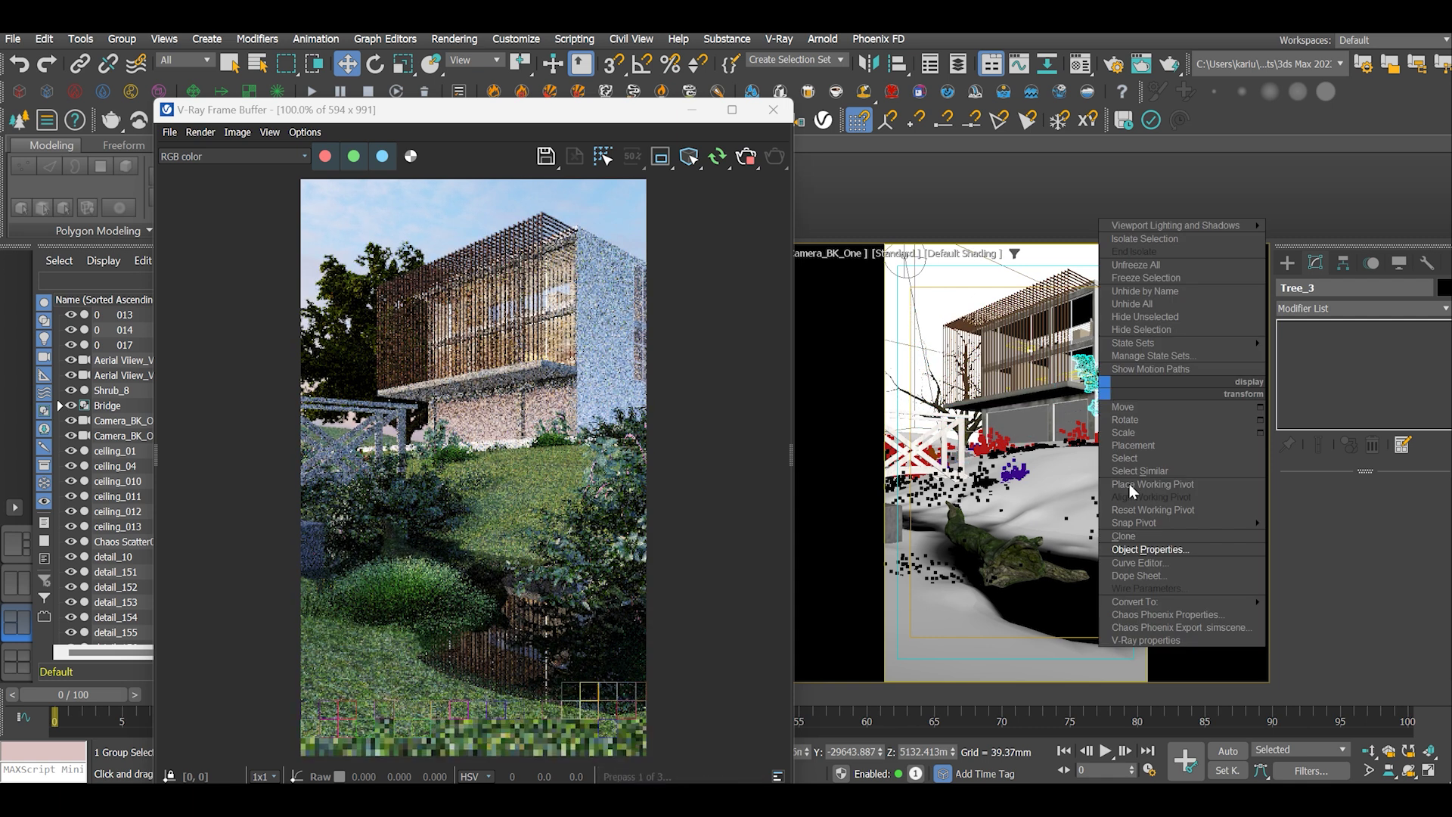
{"action": "left_click", "coordinate": [1139, 551]}
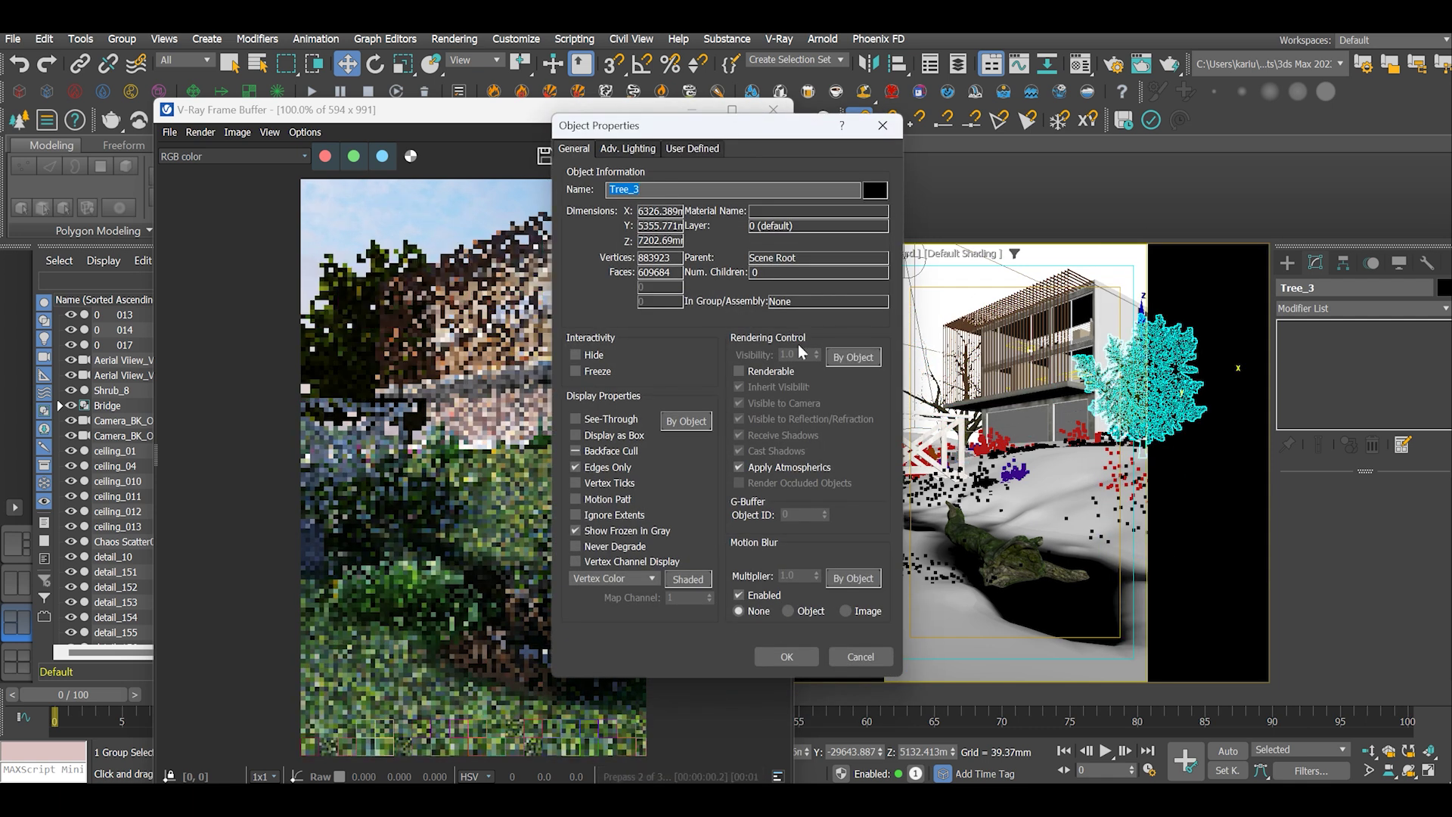
{"action": "left_click", "coordinate": [739, 370]}
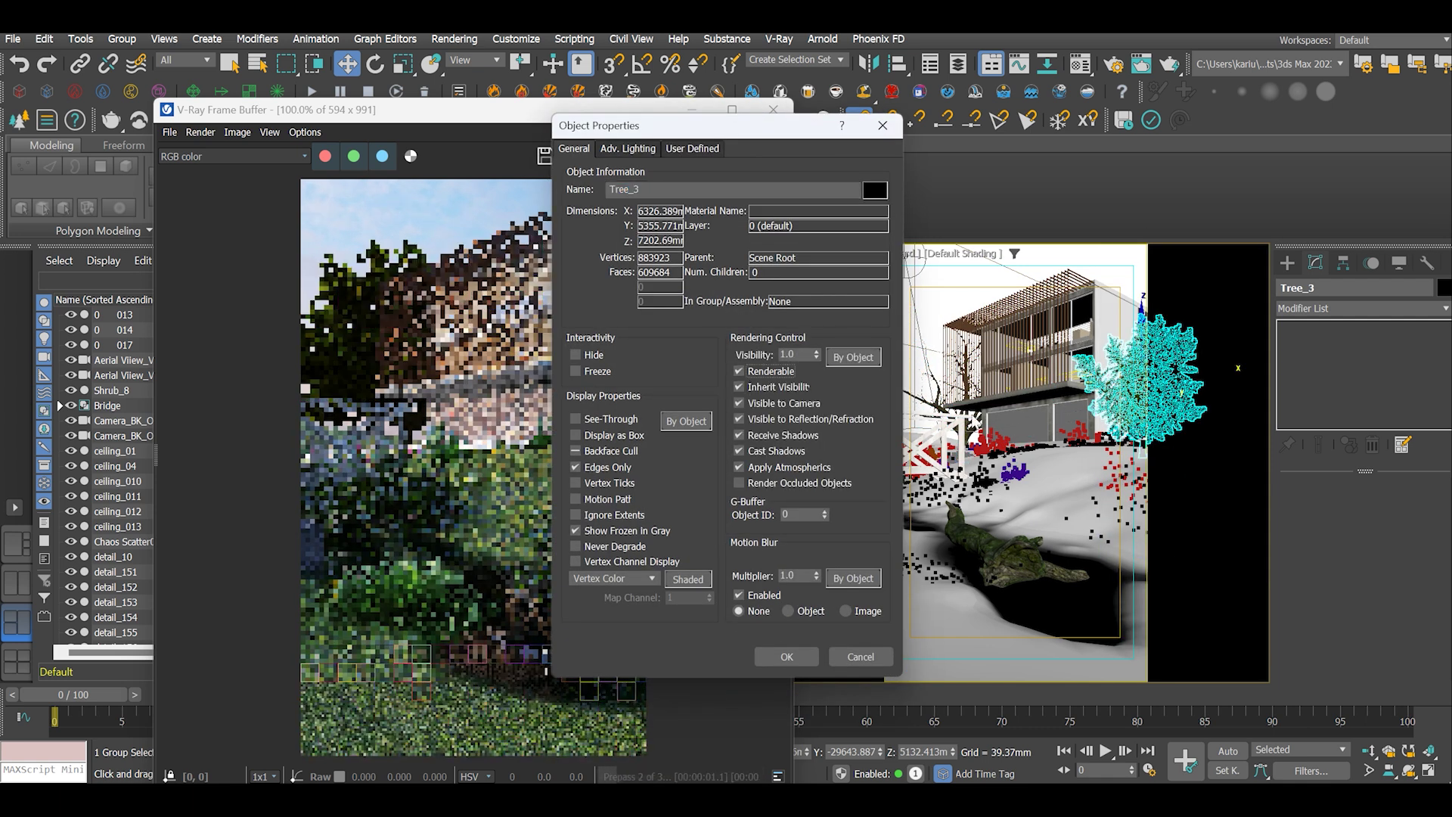
{"action": "left_click", "coordinate": [786, 657]}
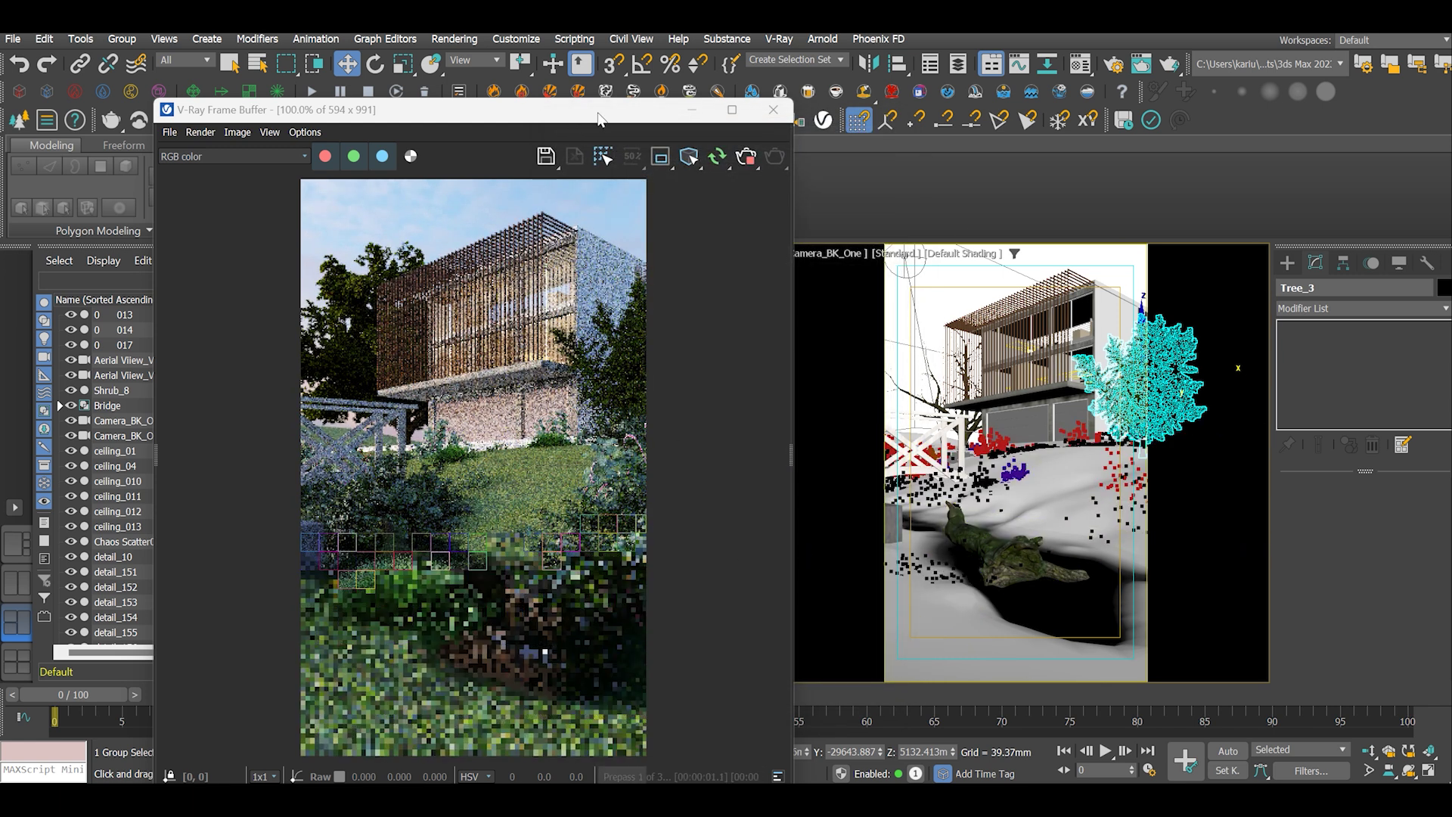
Make Stepping stone_1 and Stepping stone 2 renderable, then deselect all
{"action": "left_click_drag", "start_coordinate": [599, 118], "coordinate": [811, 65]}
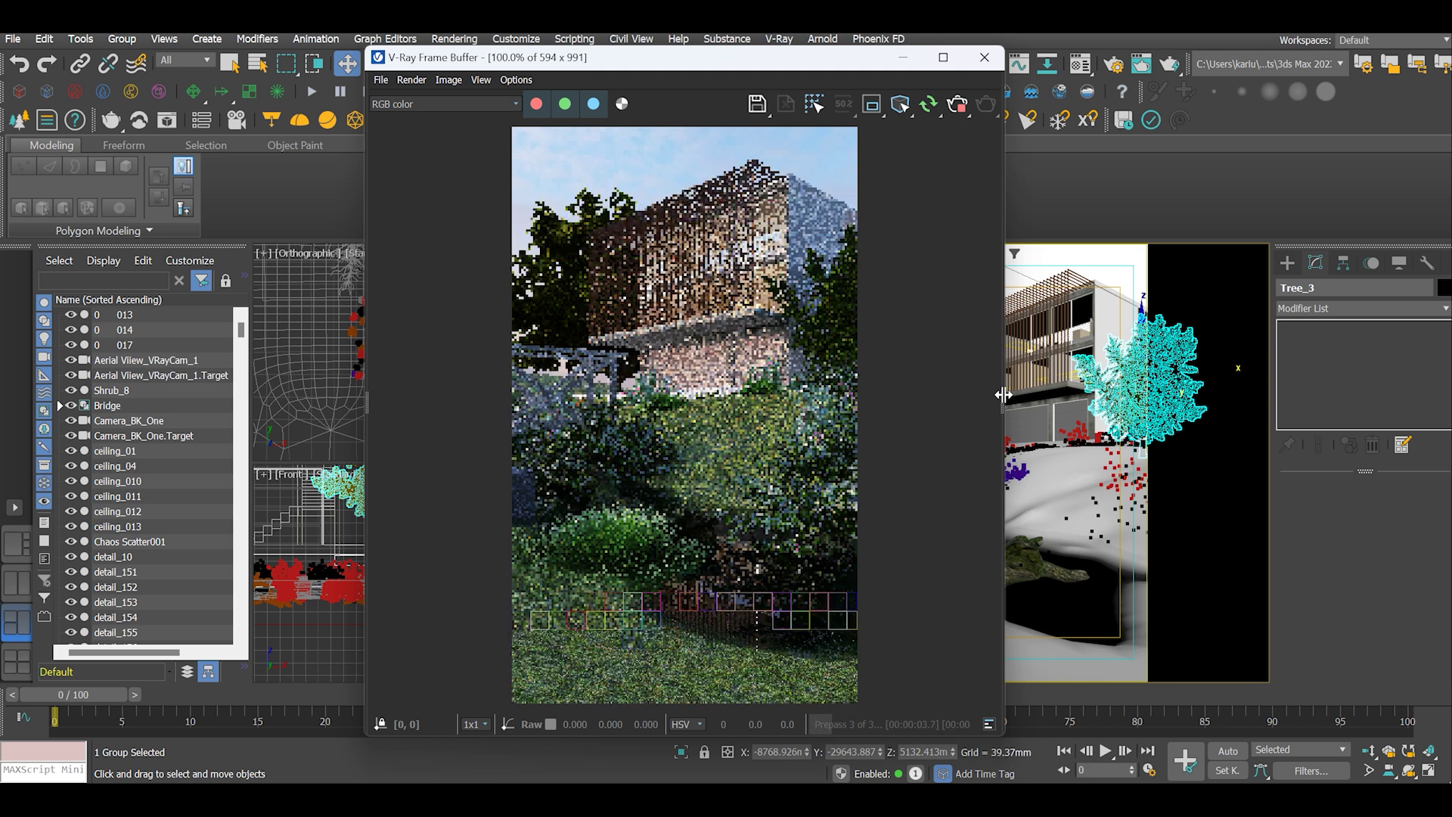
{"action": "left_click_drag", "start_coordinate": [642, 65], "coordinate": [600, 59]}
{"action": "scroll", "coordinate": [194, 443], "scroll_direction": "down", "scroll_amount": 5}
{"action": "scroll", "coordinate": [240, 328], "scroll_direction": "up", "scroll_amount": 5}
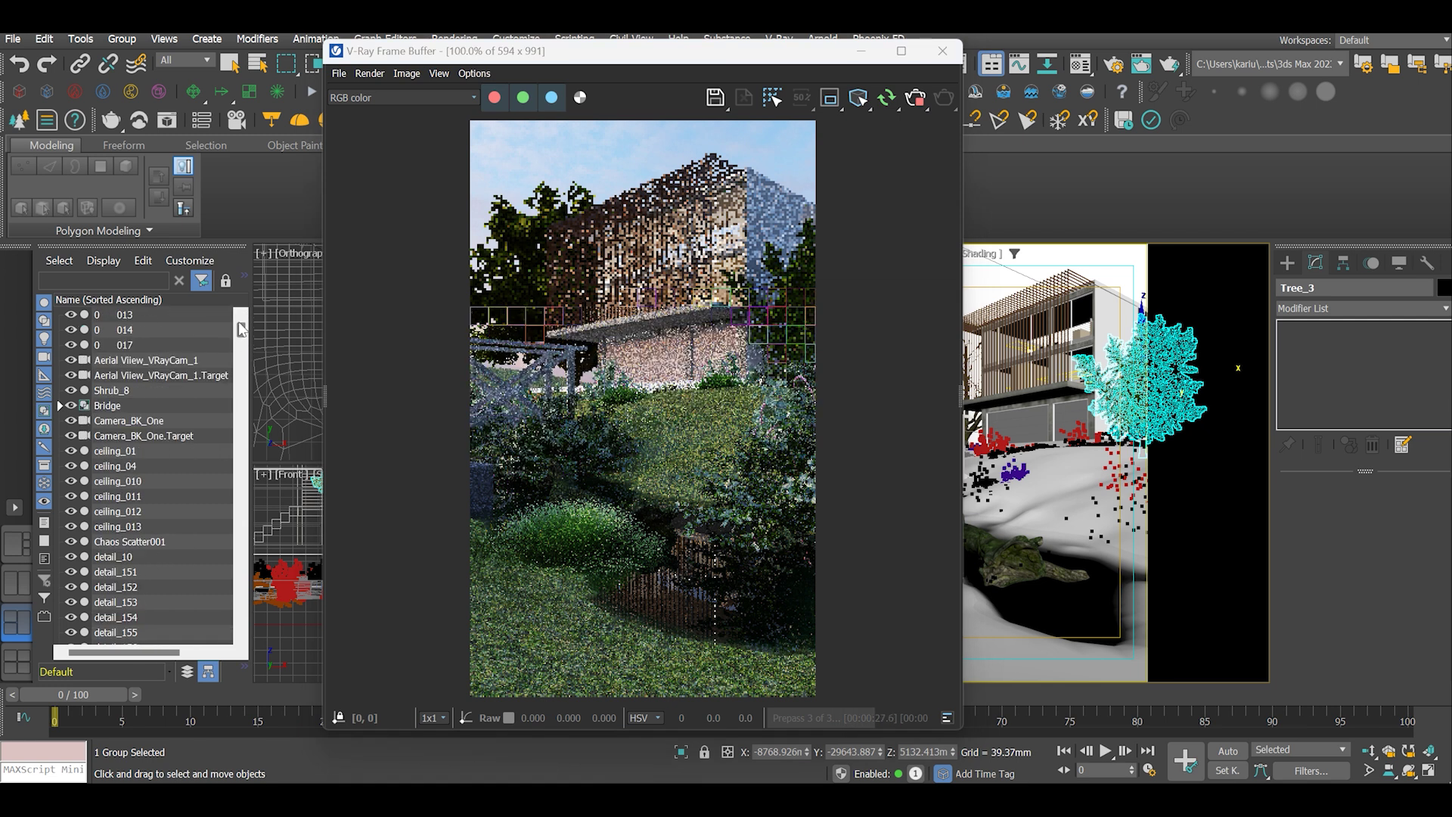
{"action": "scroll", "coordinate": [240, 328], "scroll_direction": "down", "scroll_amount": 15}
{"action": "right_click", "coordinate": [1032, 484]}
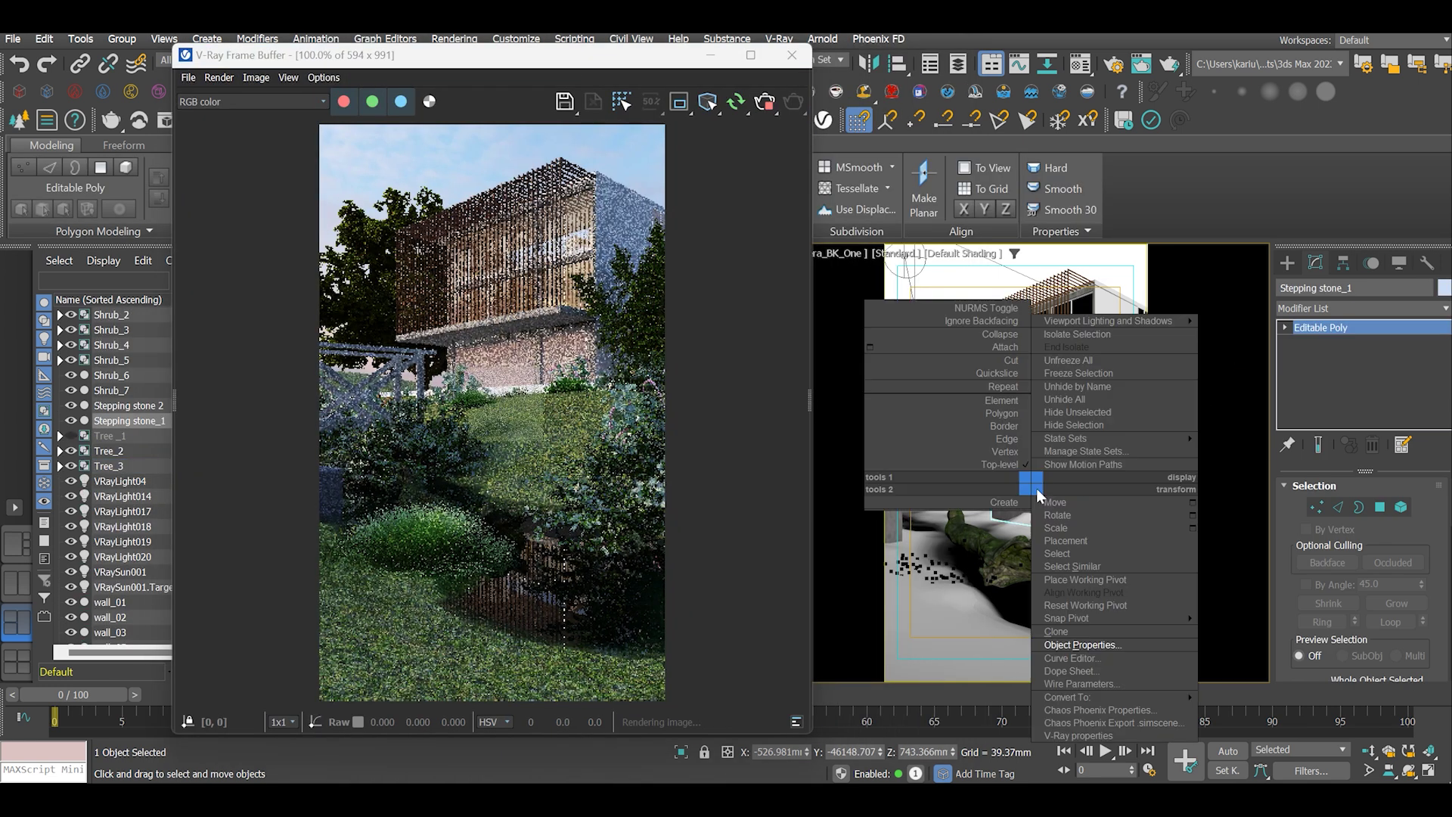
{"action": "left_click", "coordinate": [1081, 645]}
{"action": "left_click", "coordinate": [778, 651]}
{"action": "left_click", "coordinate": [1071, 478]}
{"action": "right_click", "coordinate": [1072, 476]}
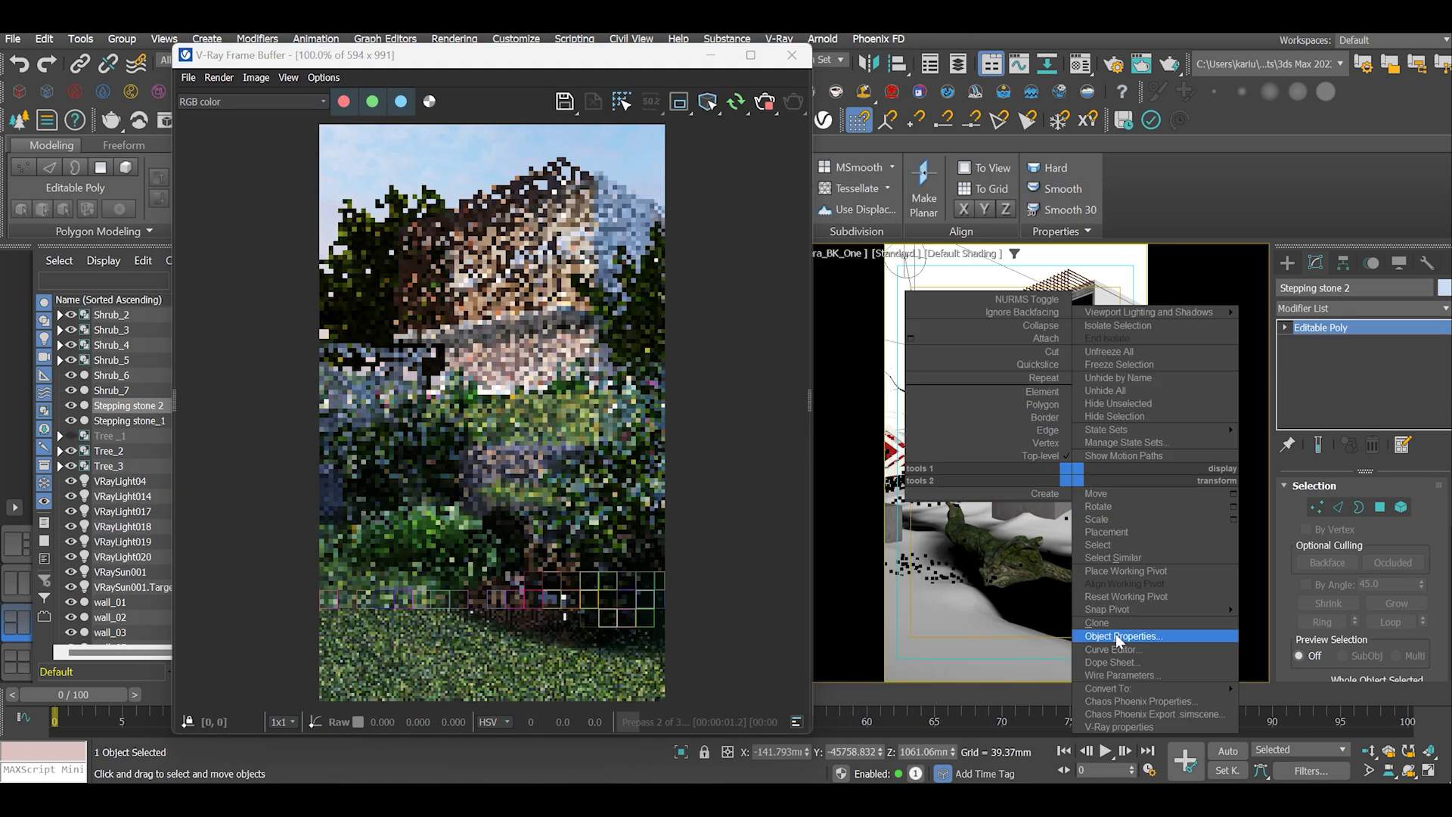
{"action": "left_click", "coordinate": [1118, 637]}
{"action": "left_click", "coordinate": [779, 651]}
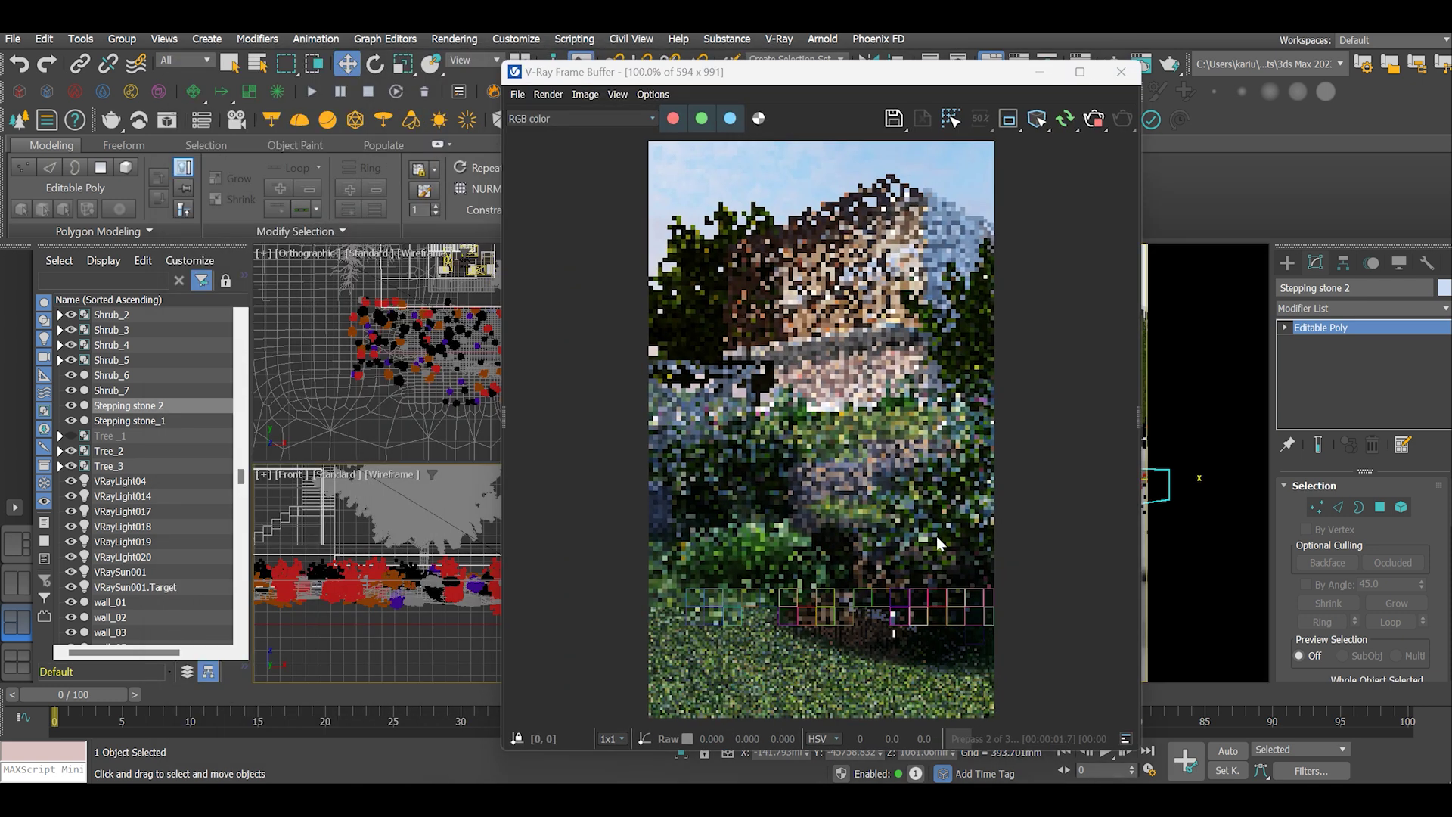
{"action": "key", "text": "ctrl+d"}
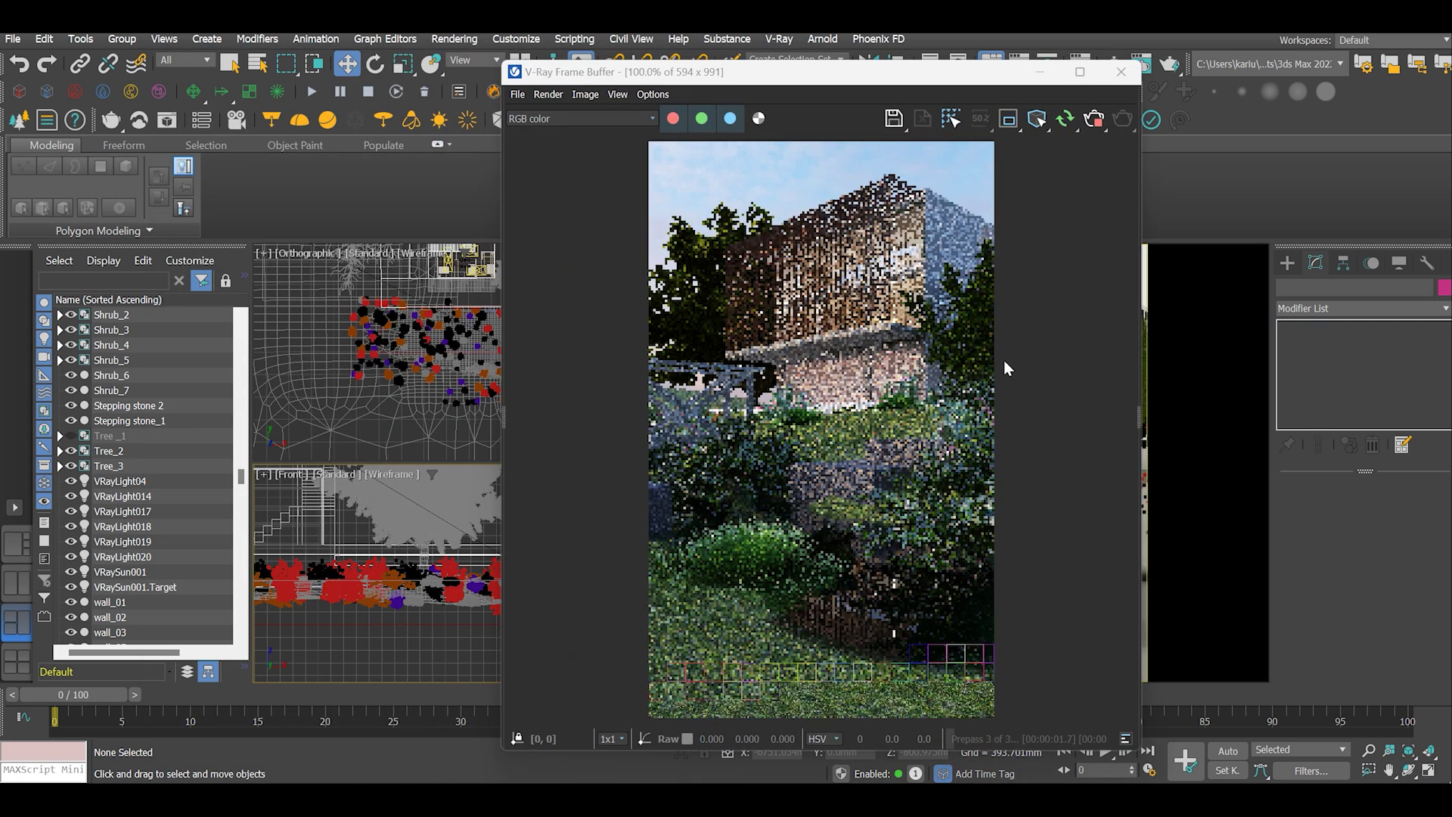